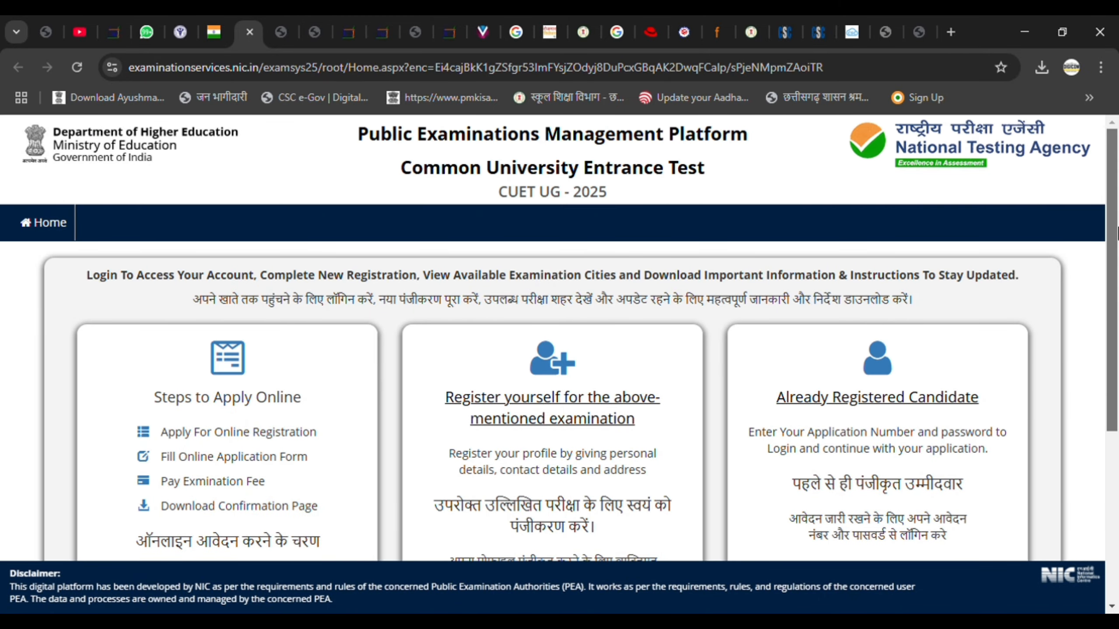
Scroll down the CUET UG 2025 home page to show the New Registration and Login options
drag(1117, 232, 1117, 403)
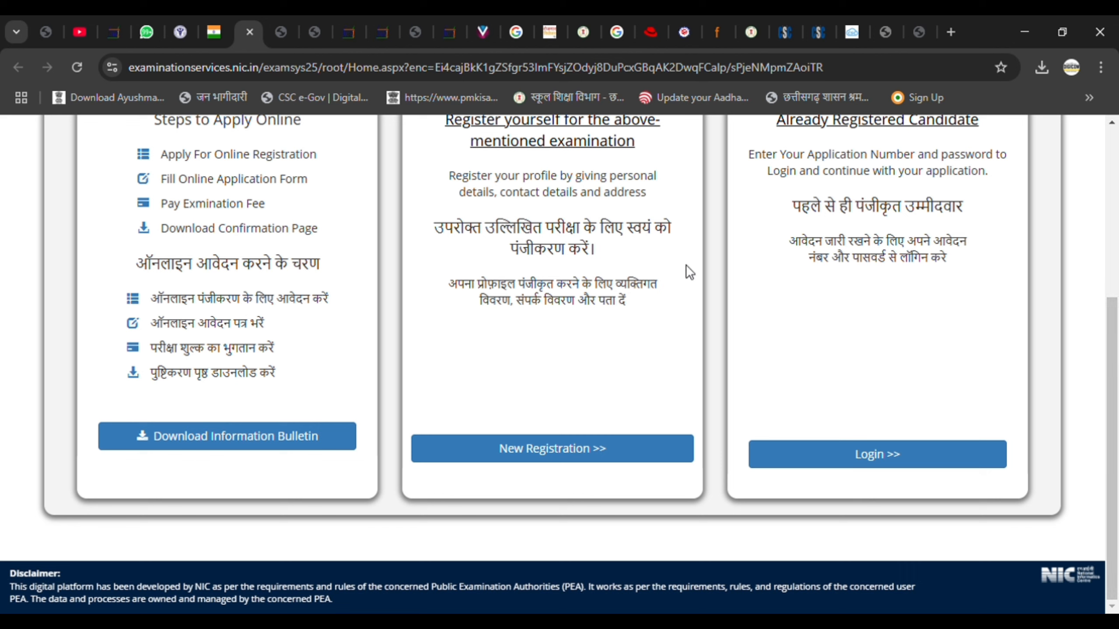
Open New Registration, read the instructions, tick the consent declaration and proceed to the form
click(551, 453)
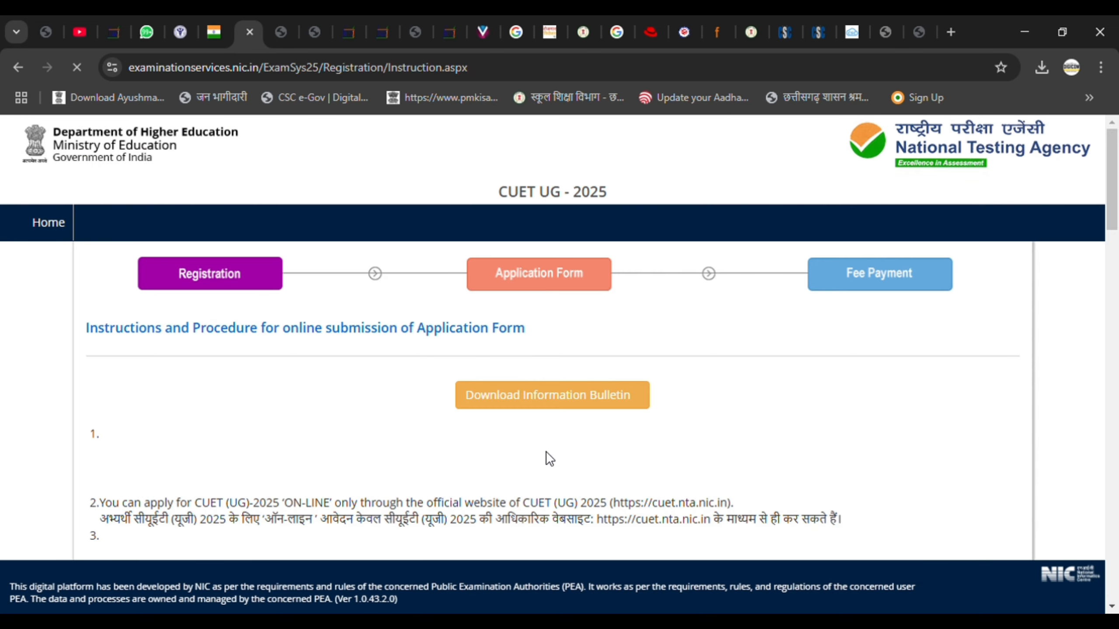
drag(1112, 190, 1117, 276)
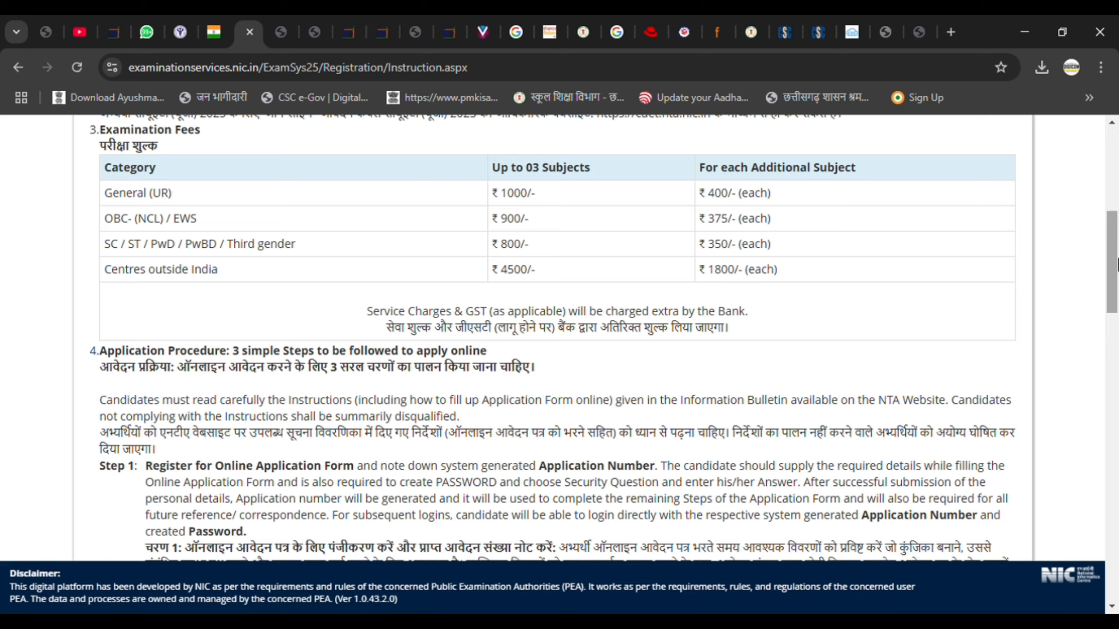
drag(1117, 263, 1117, 511)
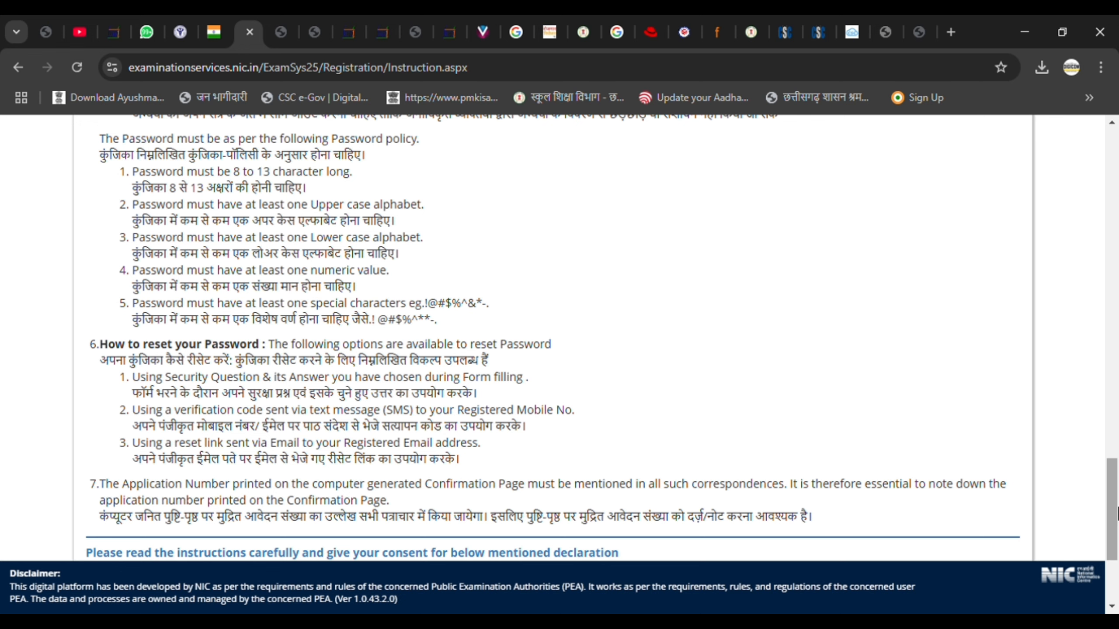
scroll(1117, 514, down, 4)
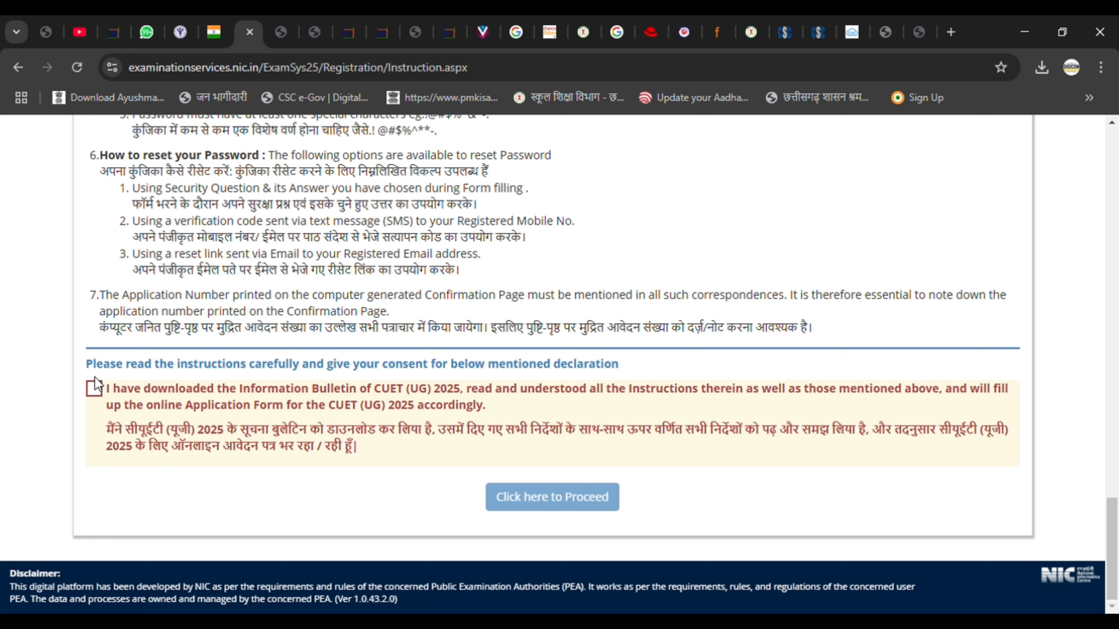
click(94, 388)
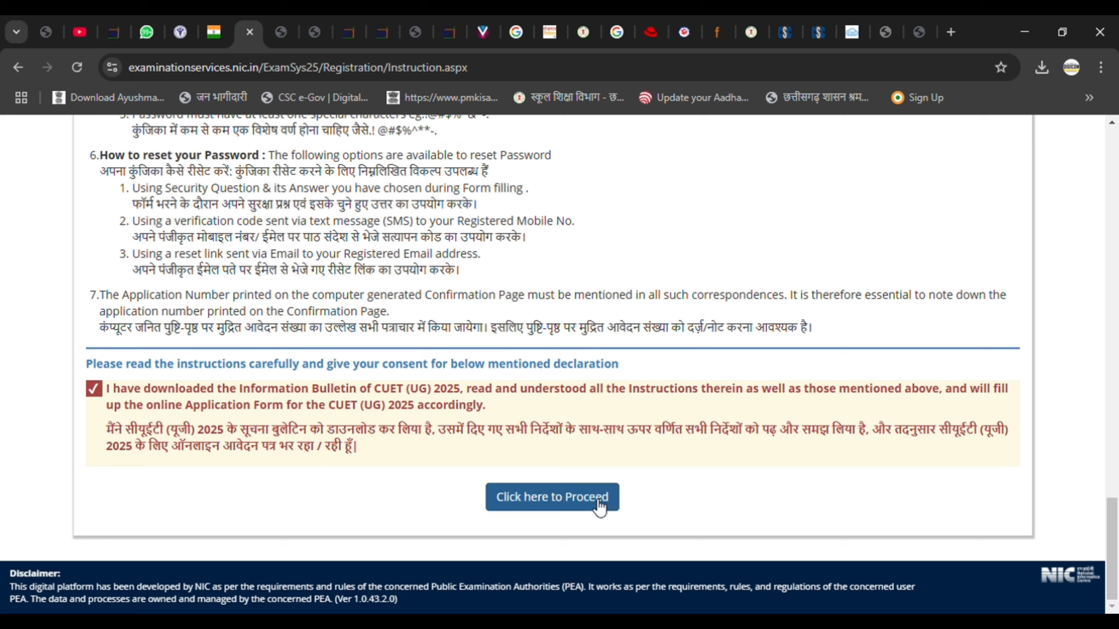
click(562, 499)
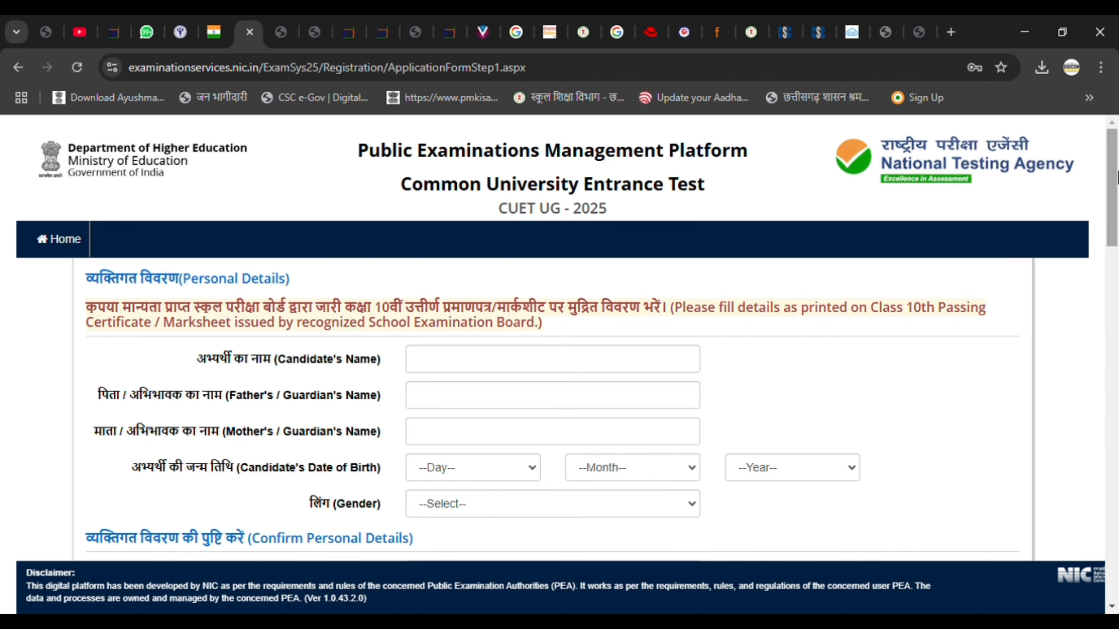
Enter the candidate's name details and set the gender to Male
drag(1115, 173, 1116, 196)
click(1116, 156)
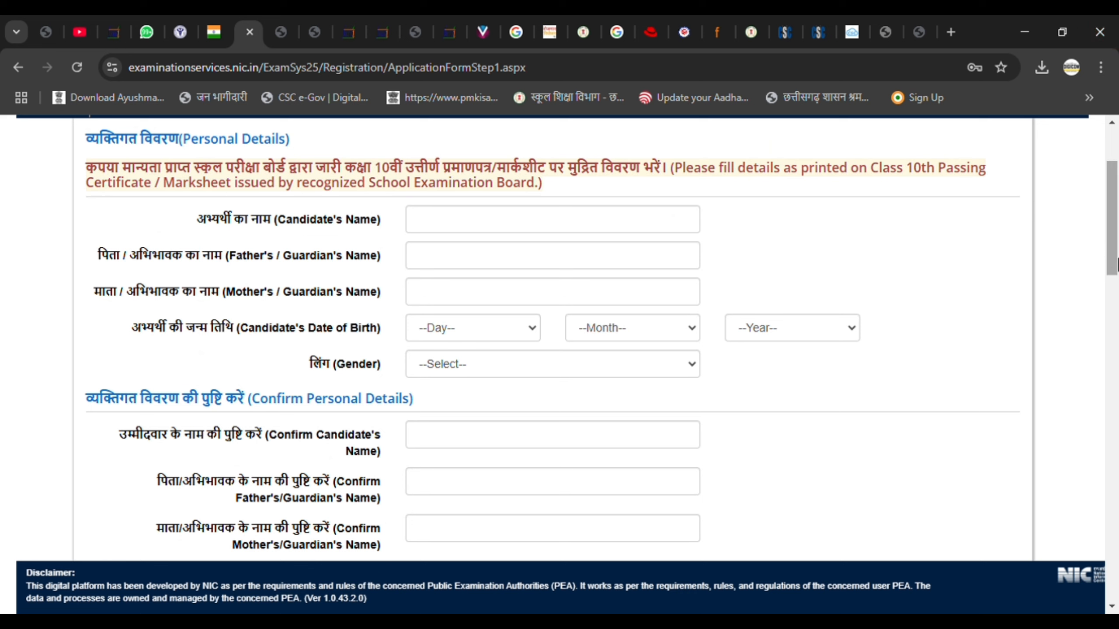
click(475, 230)
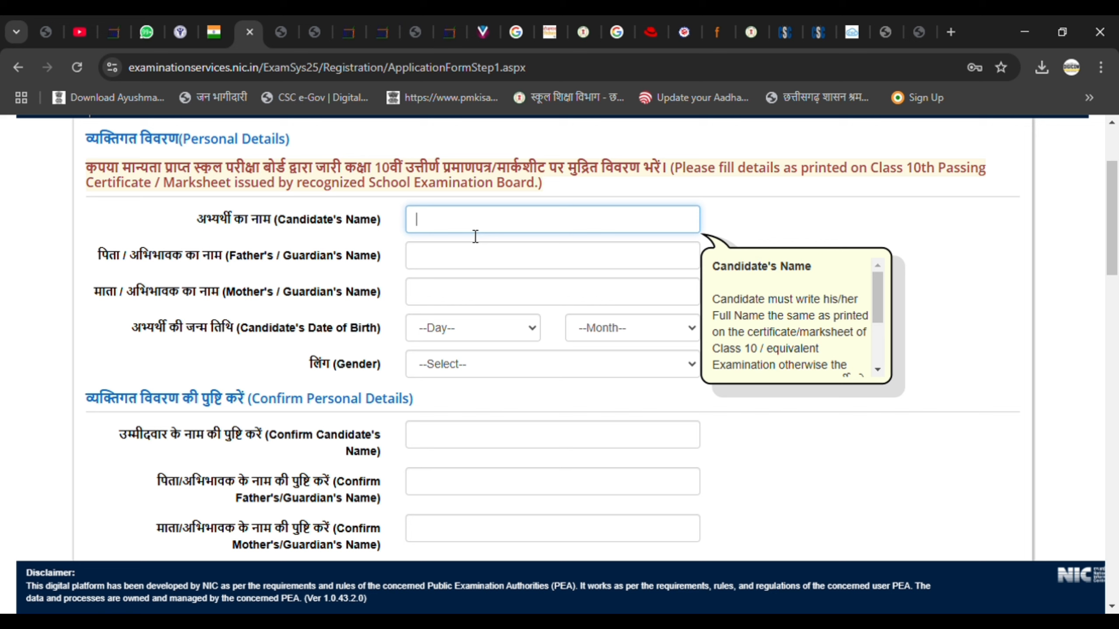
text(RA)
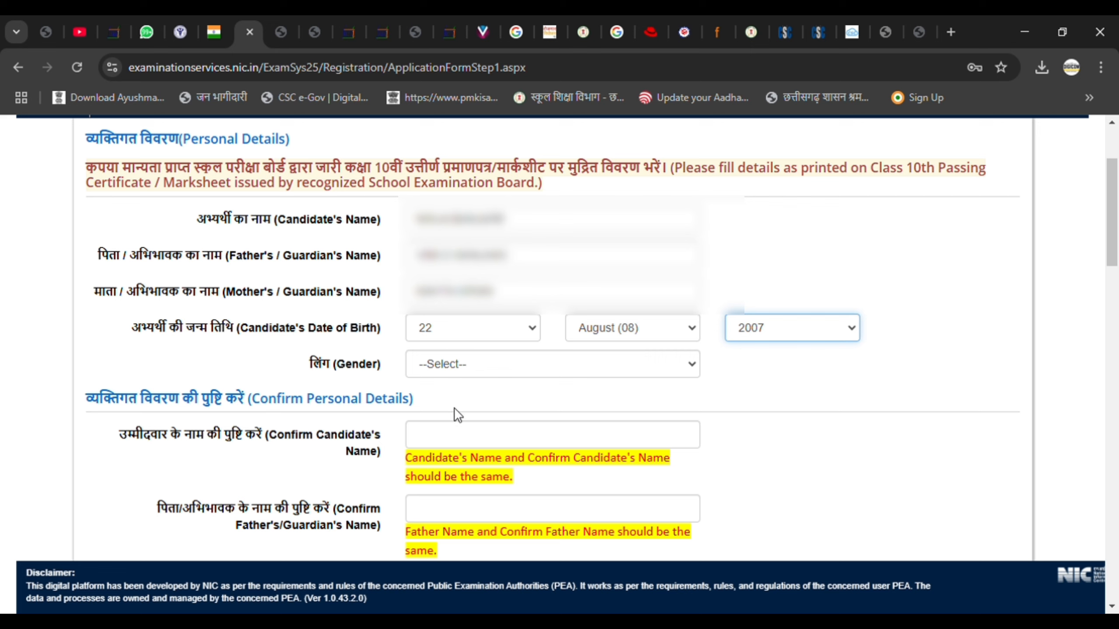
click(453, 414)
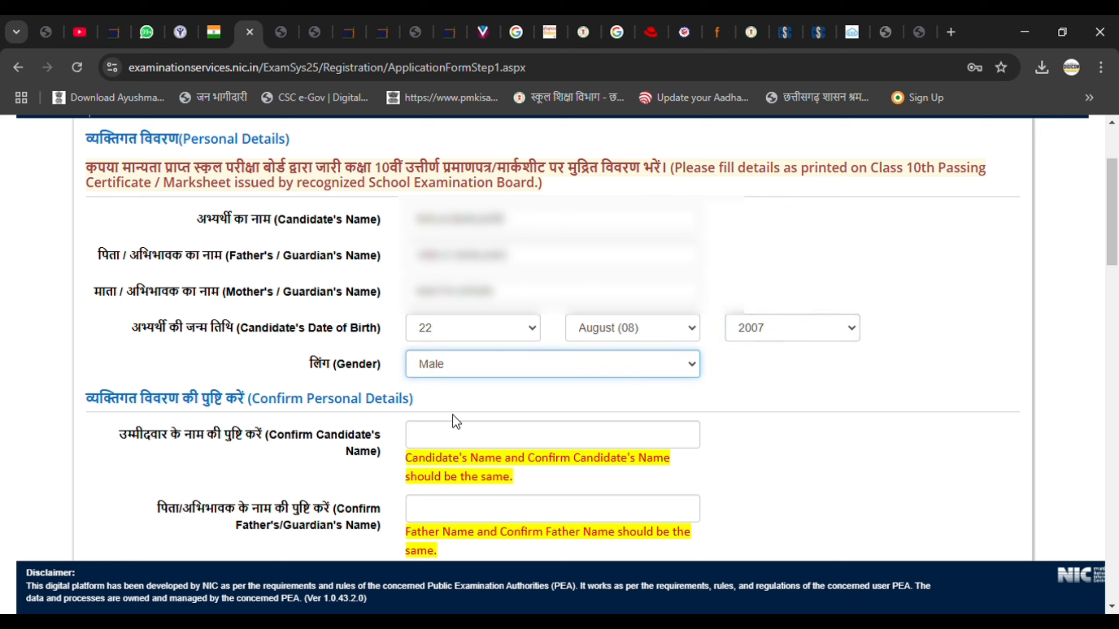
Retype the candidate's and father's names in the Confirm fields
click(488, 437)
text(?????)
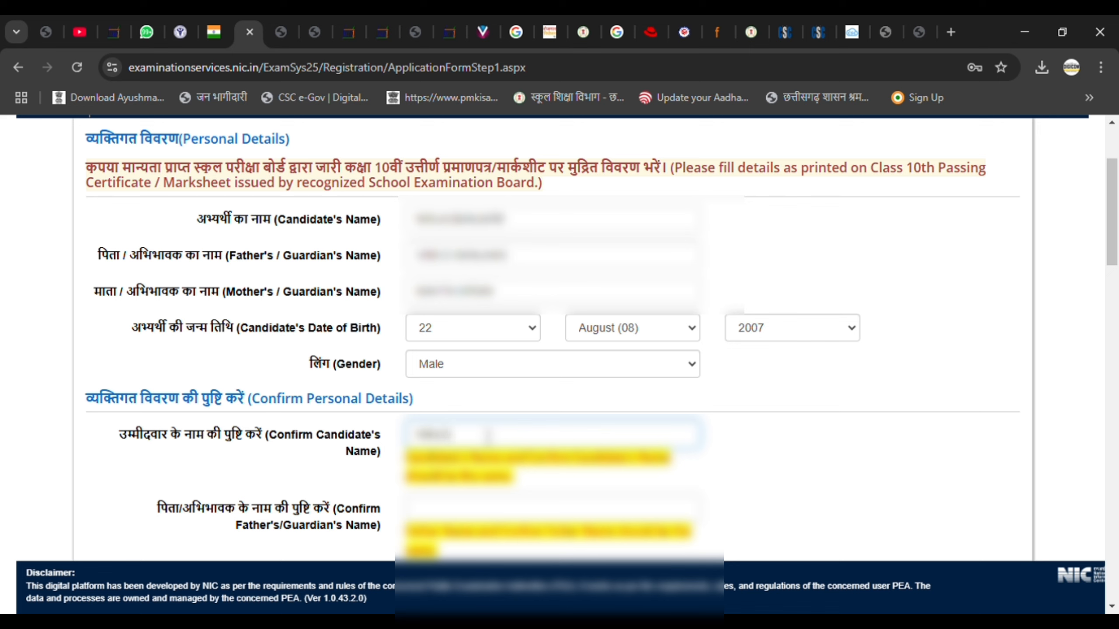
text(?????????)
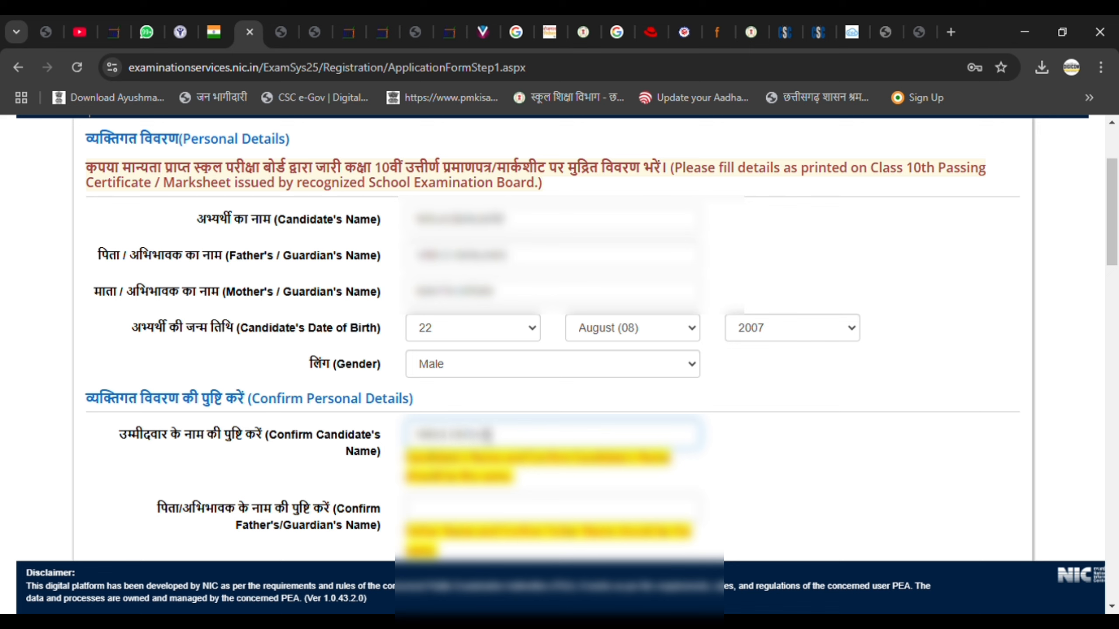
key(Tab)
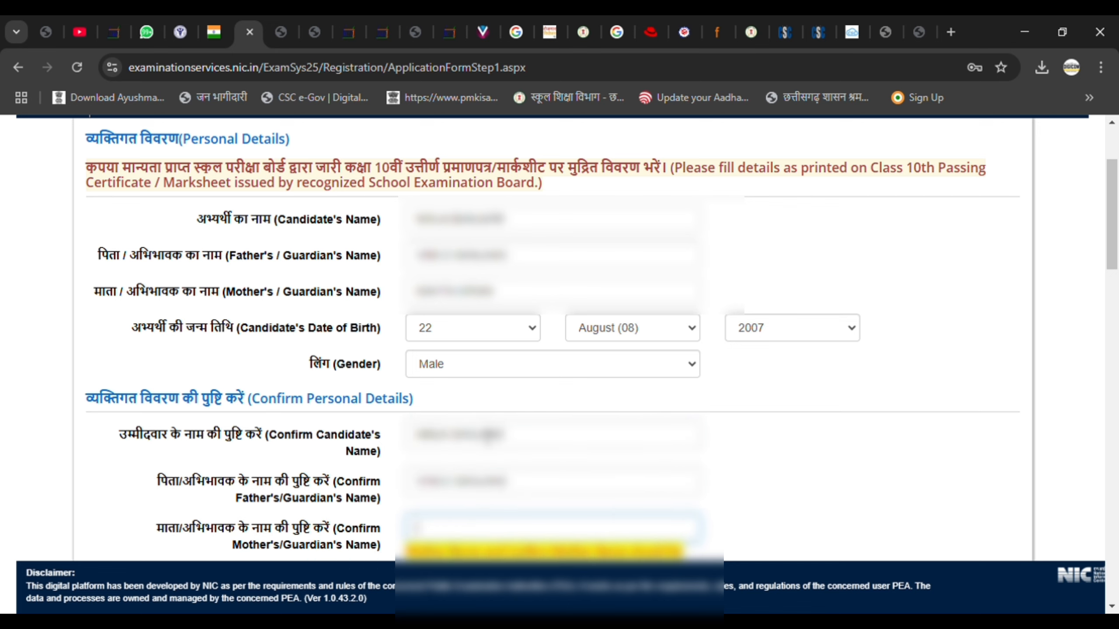
text(?????????????)
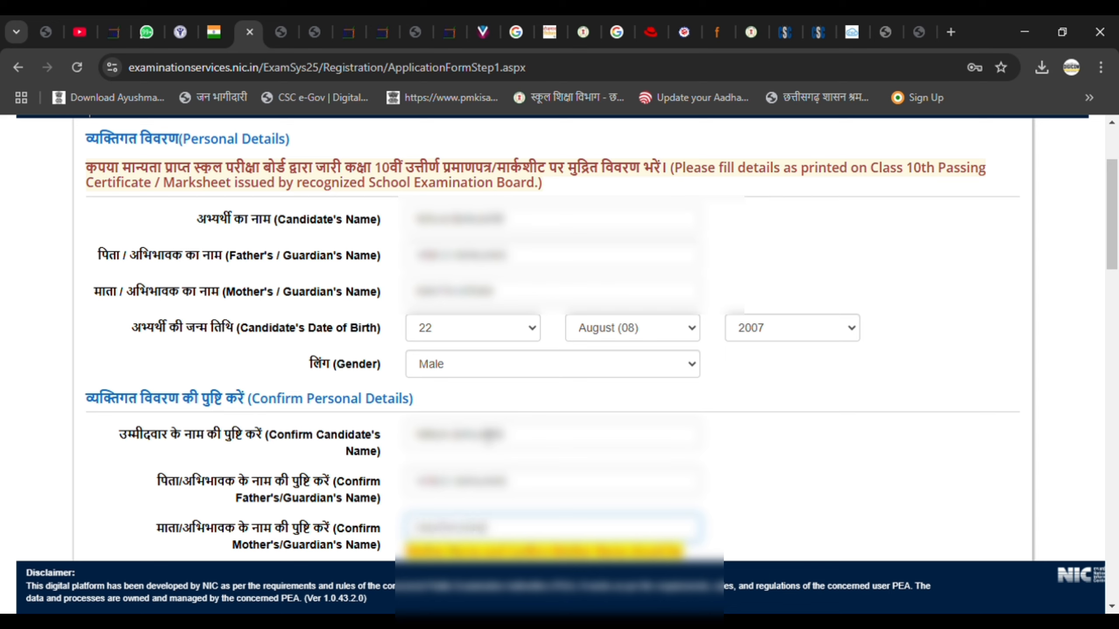
text(?)
key(Tab)
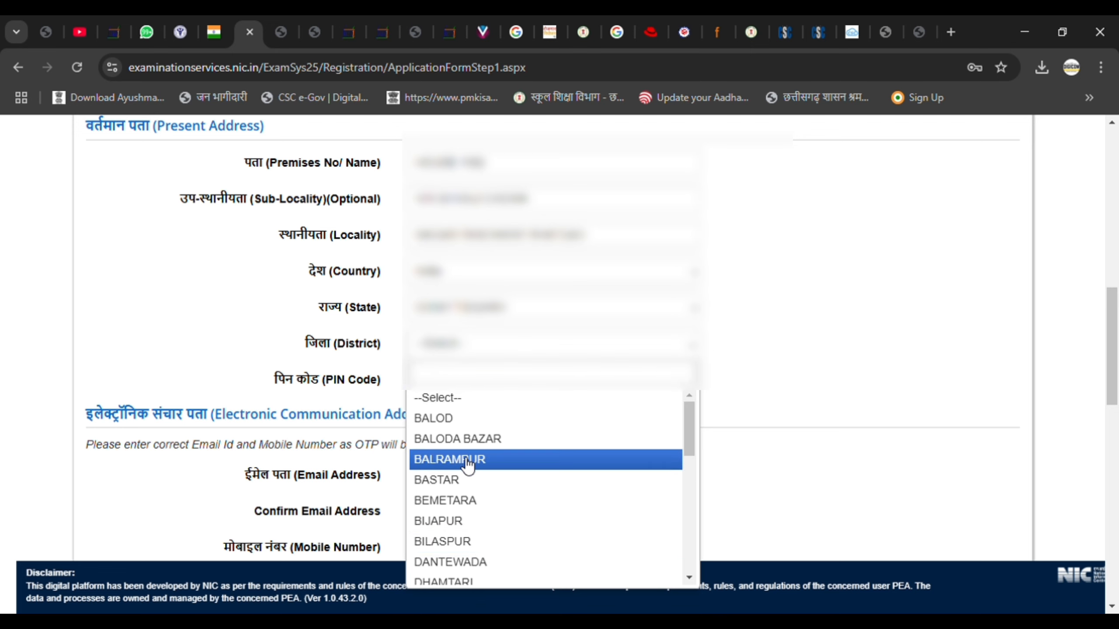
Choose SARANGARH-BILAIGARH as the district and enter the address PIN code
text(s)
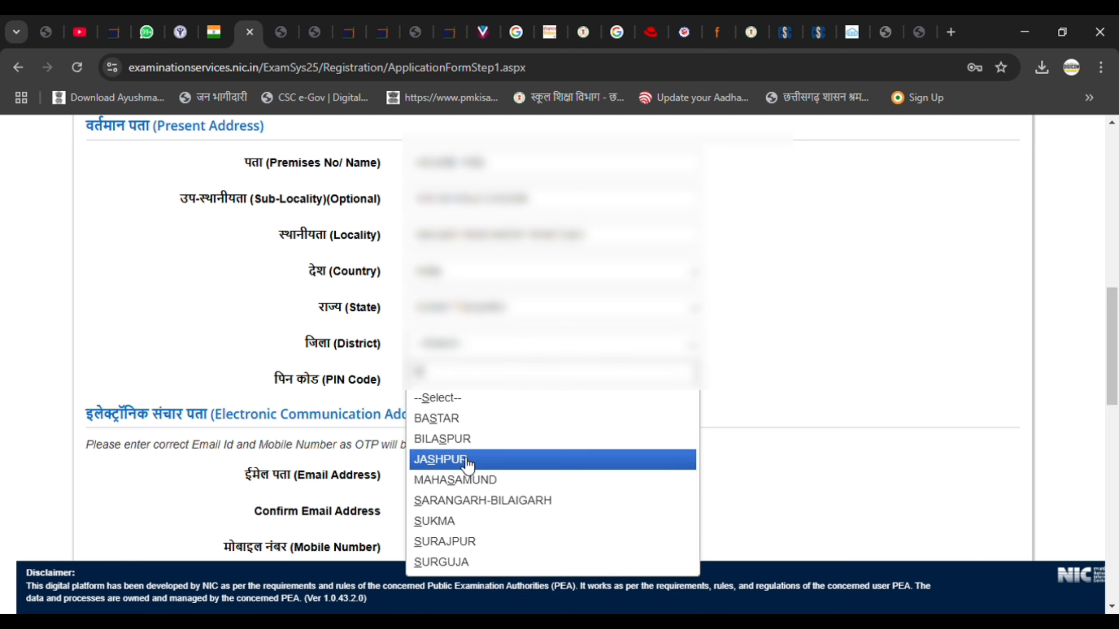
click(482, 501)
click(471, 382)
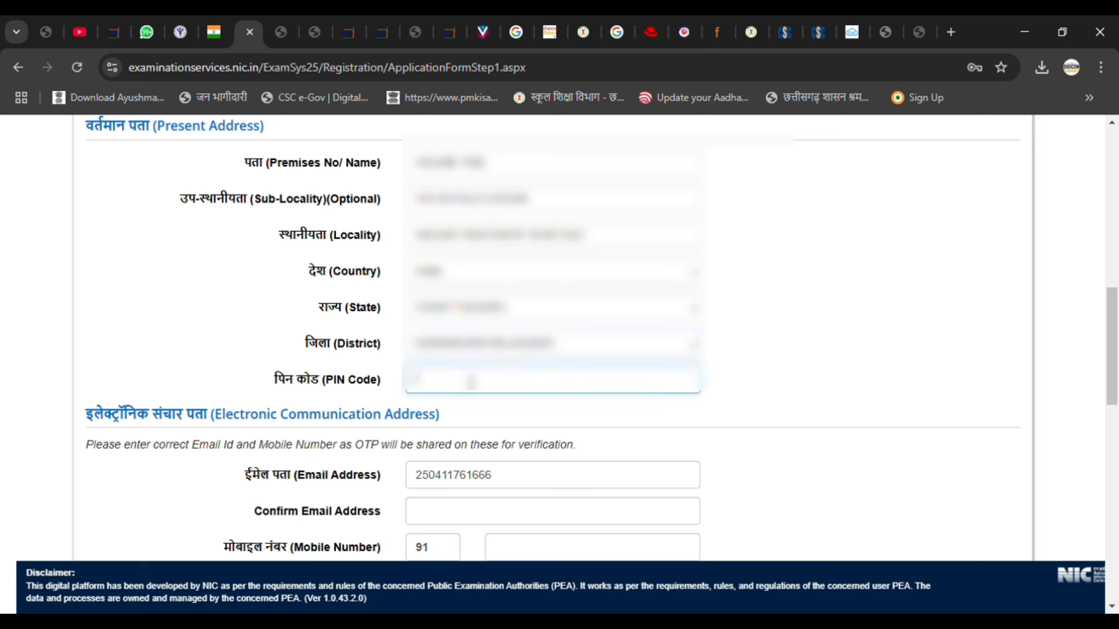
text(496445)
Fill in the email address and enter and confirm the mobile number
click(525, 486)
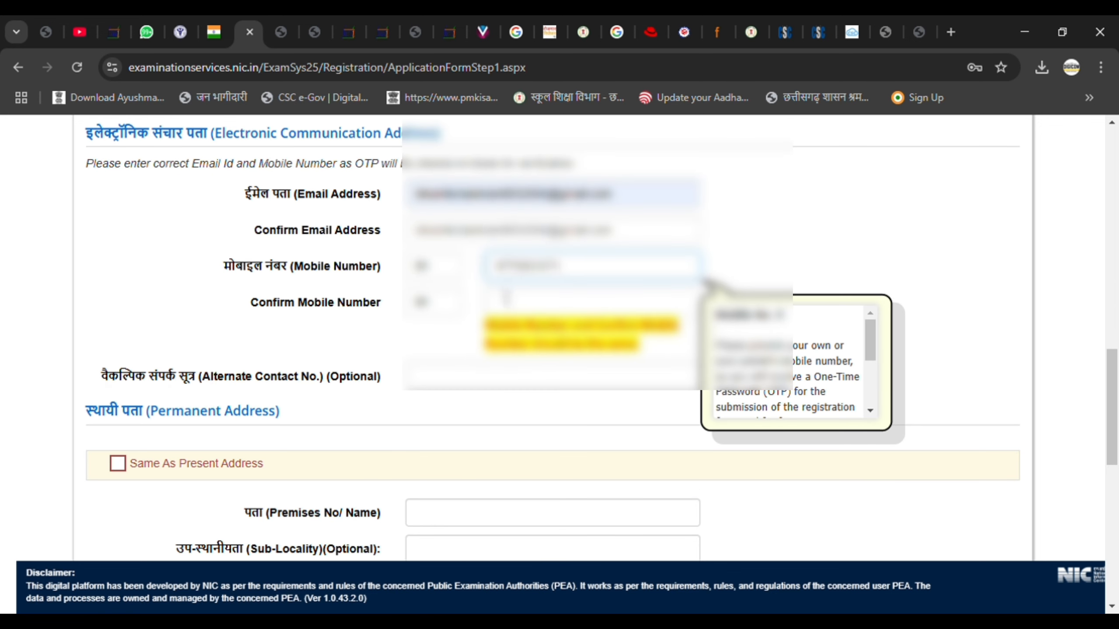
click(506, 301)
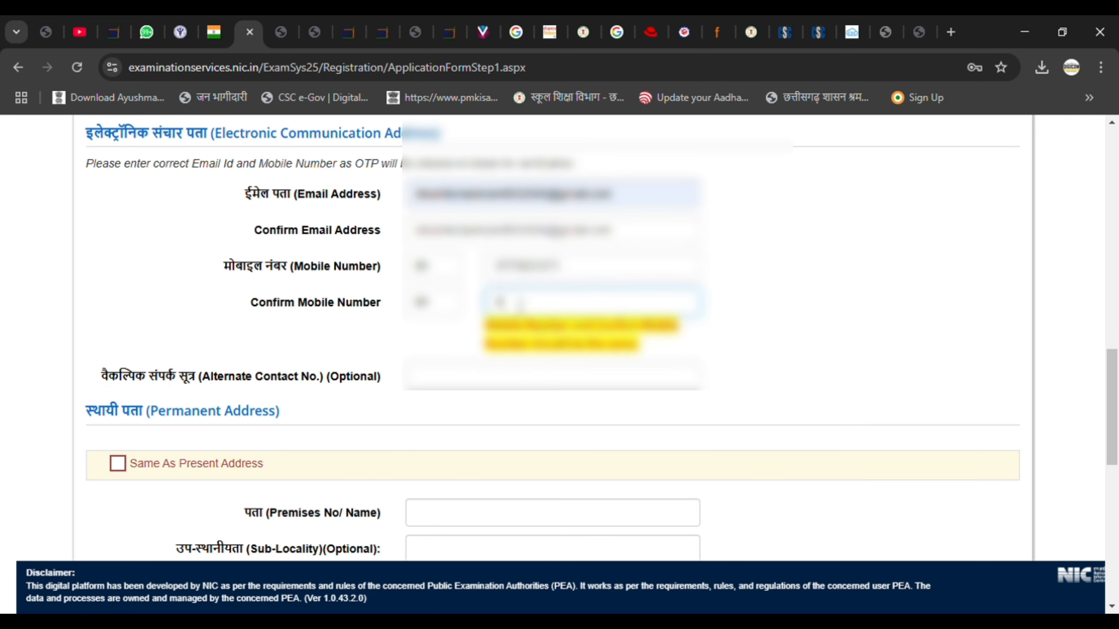
text(••••••••••)
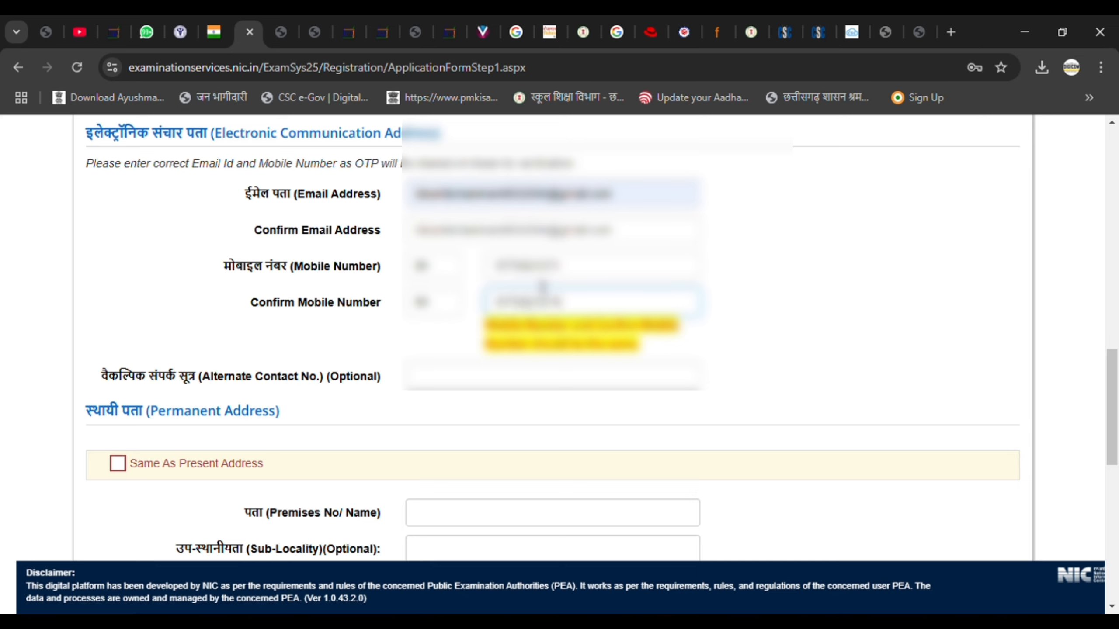
key(Tab)
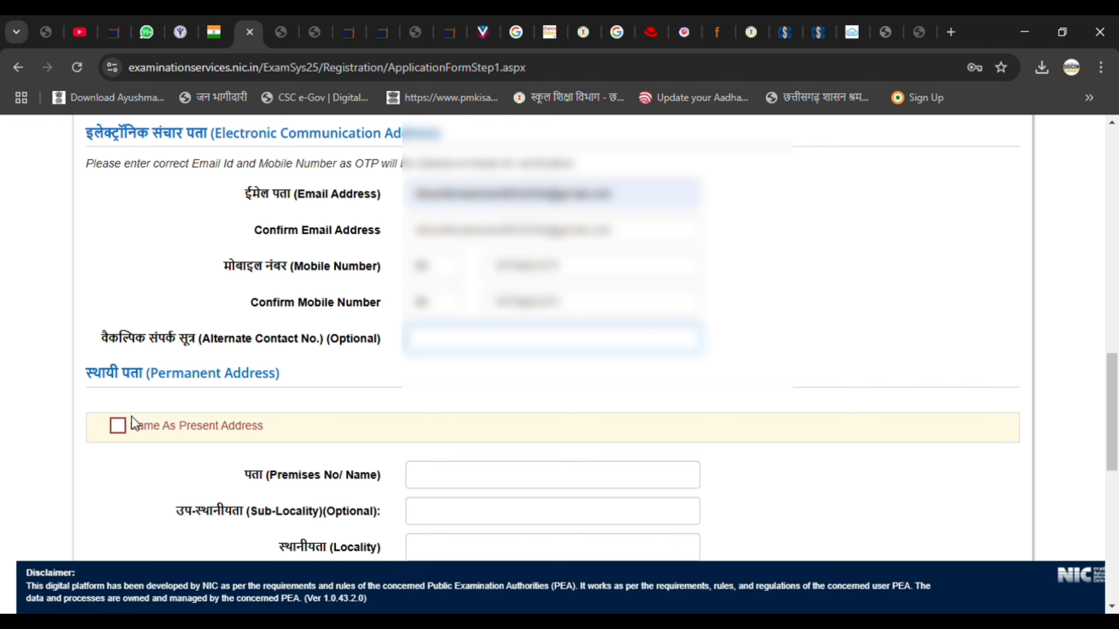
Make the permanent address same as present, then set and confirm the account password
click(121, 430)
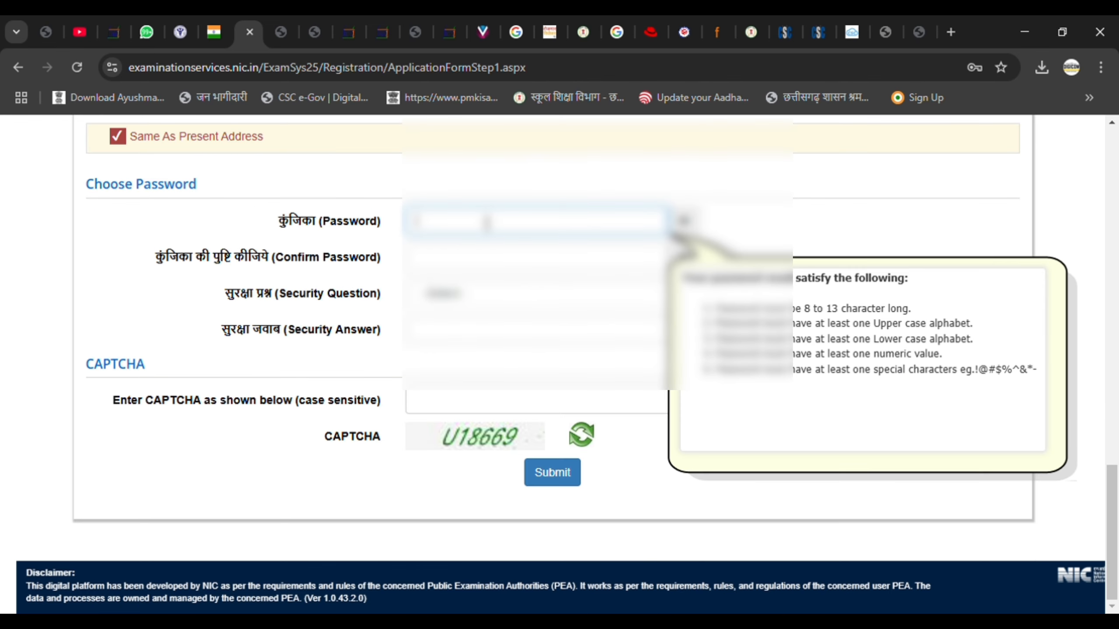
text(•••••)
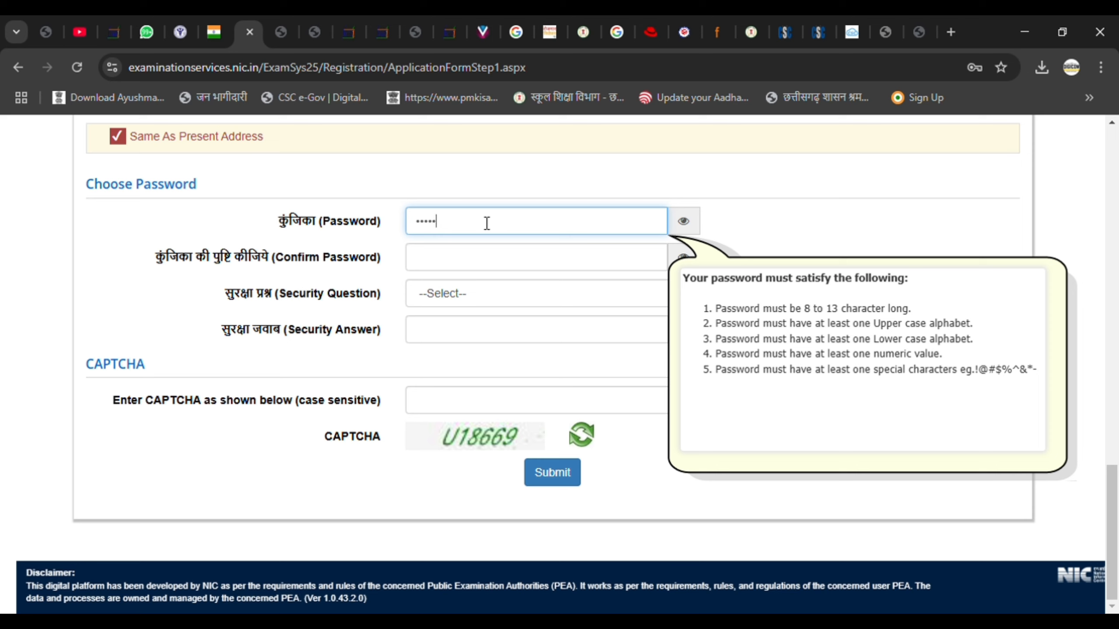
text(••••)
click(461, 268)
text(•••)
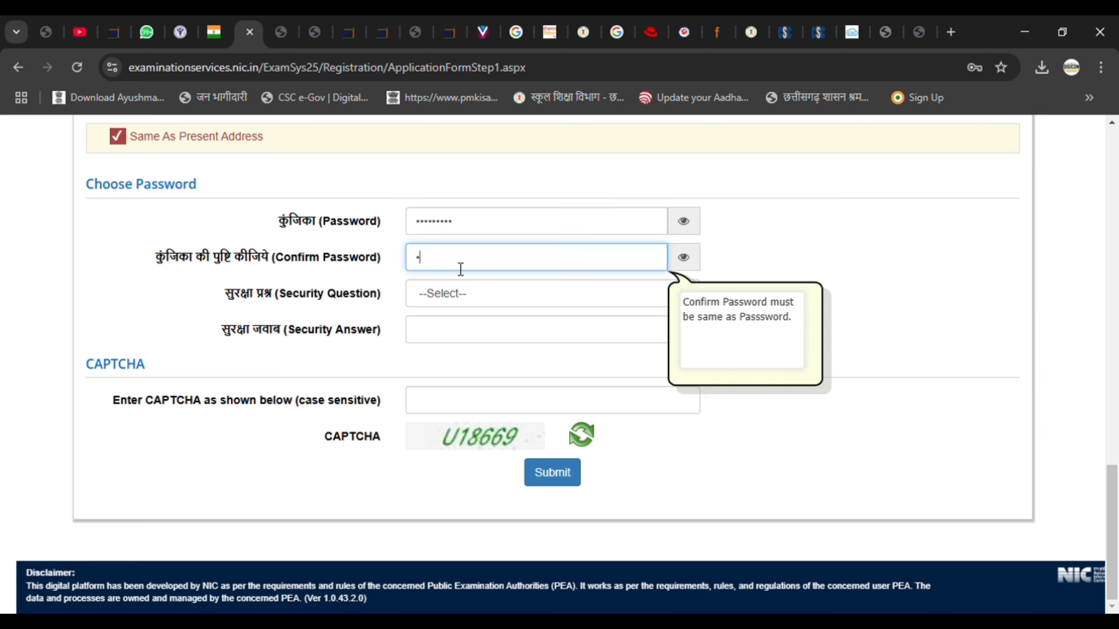
text(•••••••)
key(Tab)
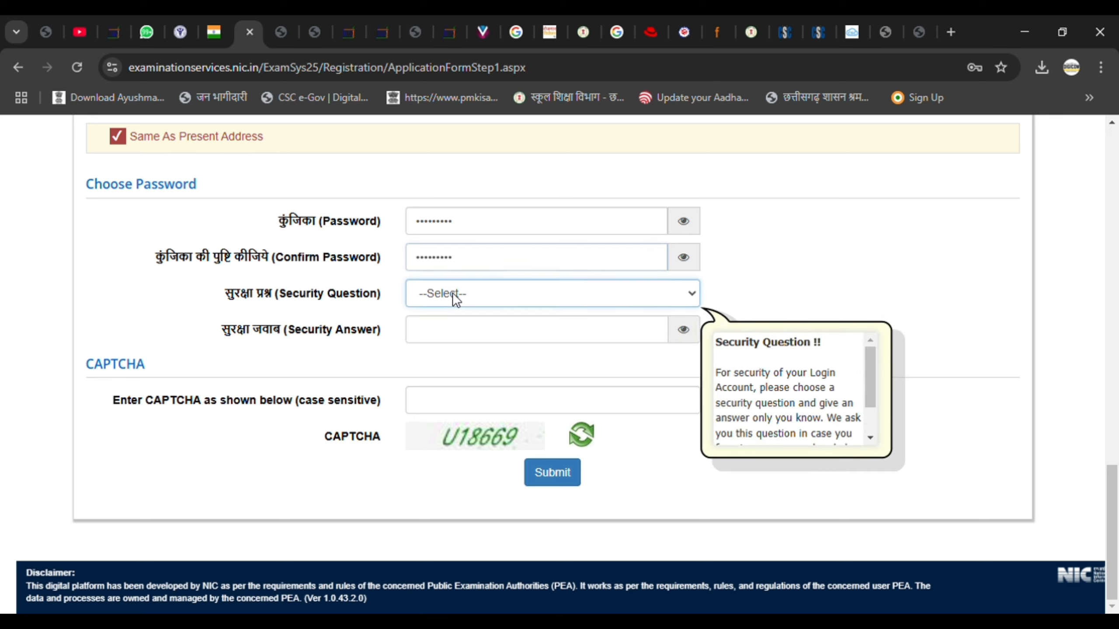
Choose the first-school security question, type its answer, and enter the CAPTCHA code
key(Down)
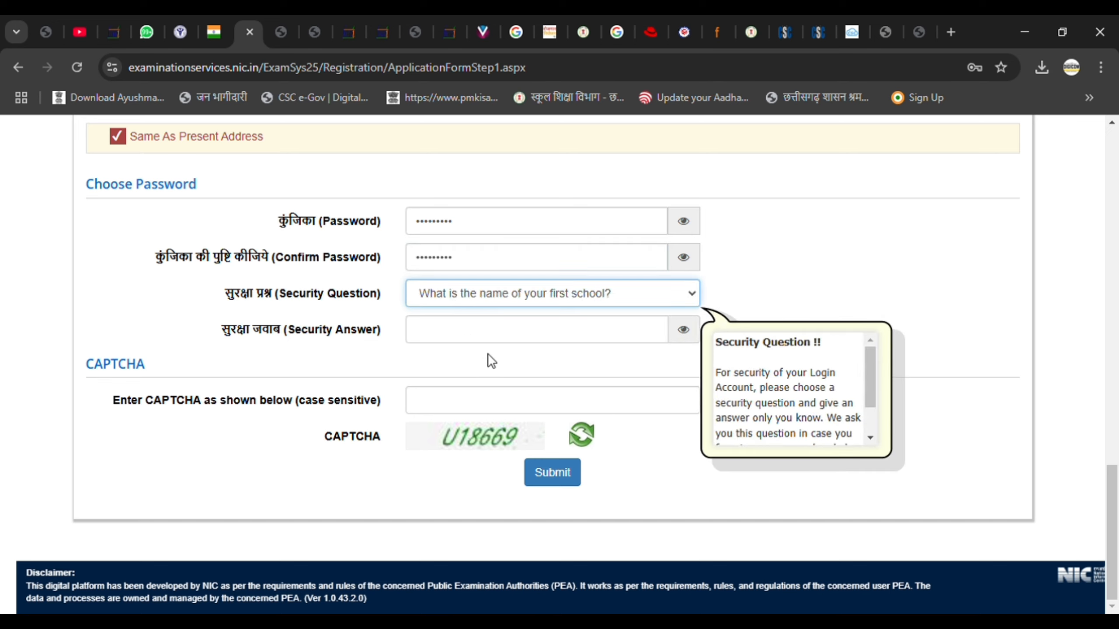
click(450, 338)
text(•••••••••)
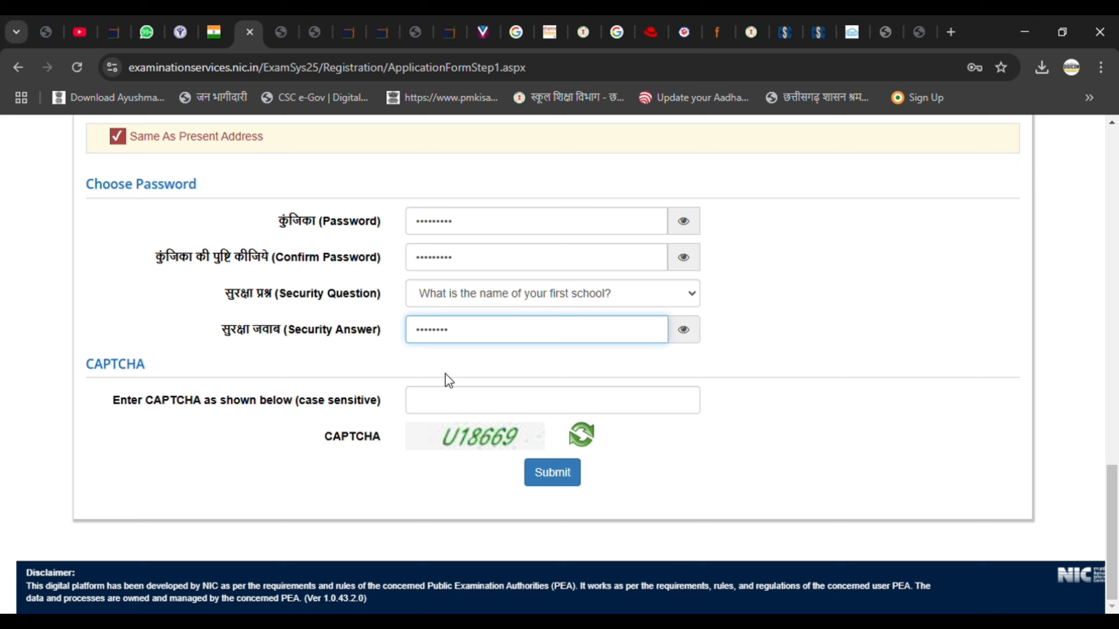
click(458, 408)
text(U18669)
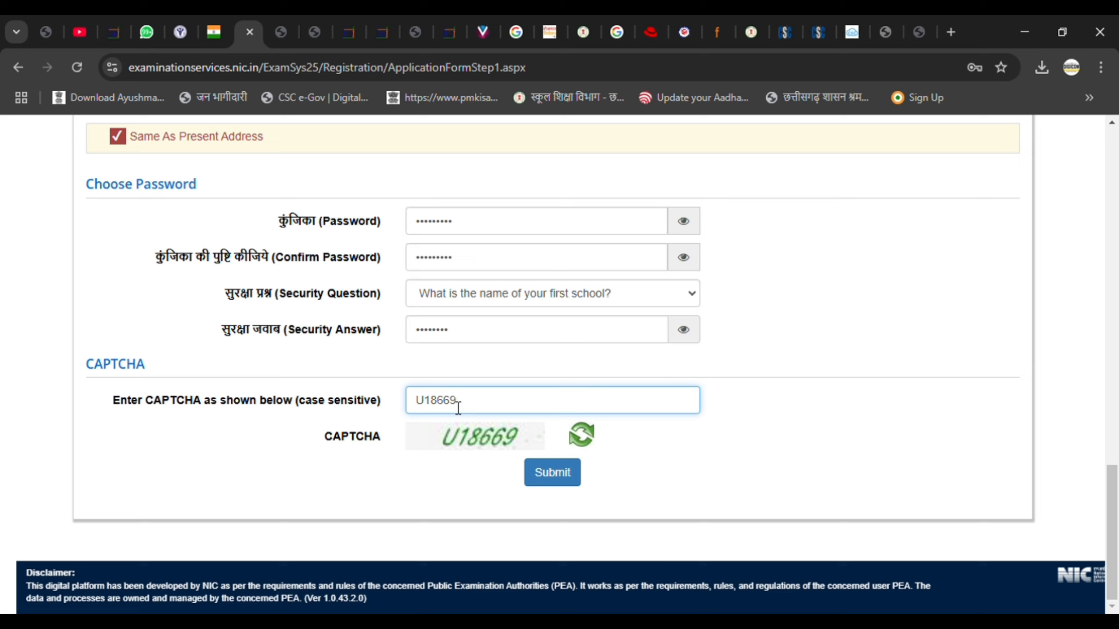
Submit the contact details, then confirm Name, Father, Mother and Date of Birth on the review page
click(556, 473)
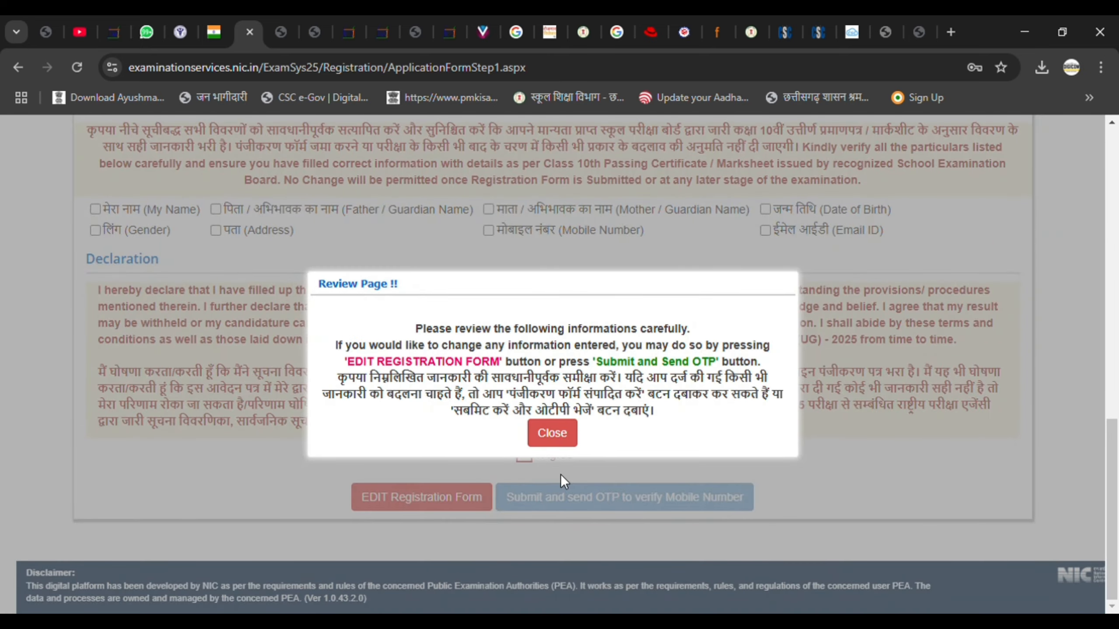
click(552, 437)
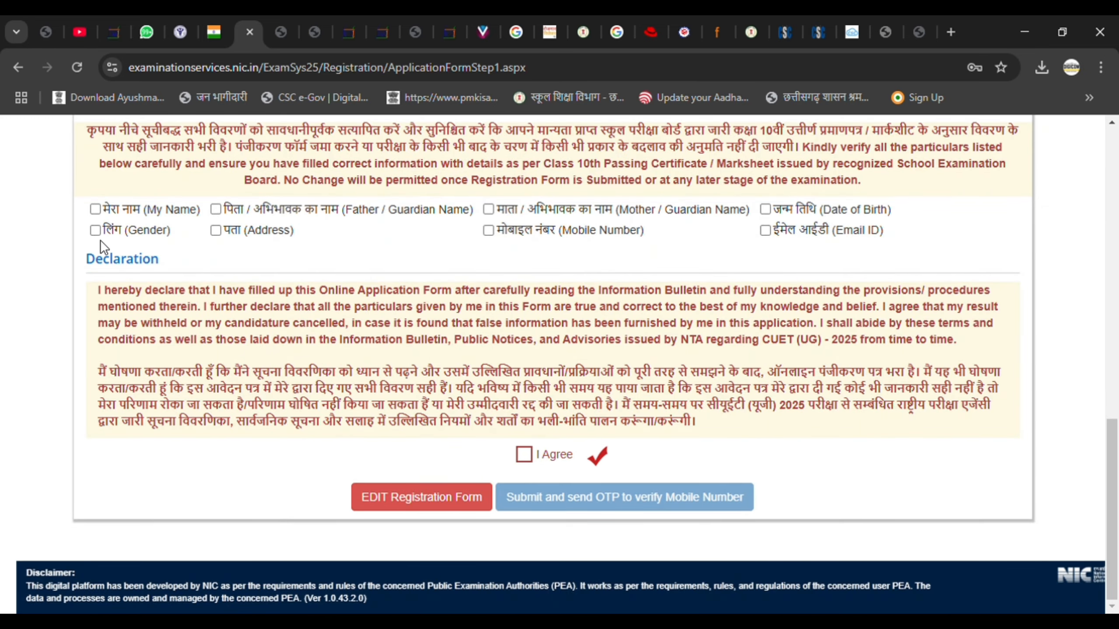
click(95, 209)
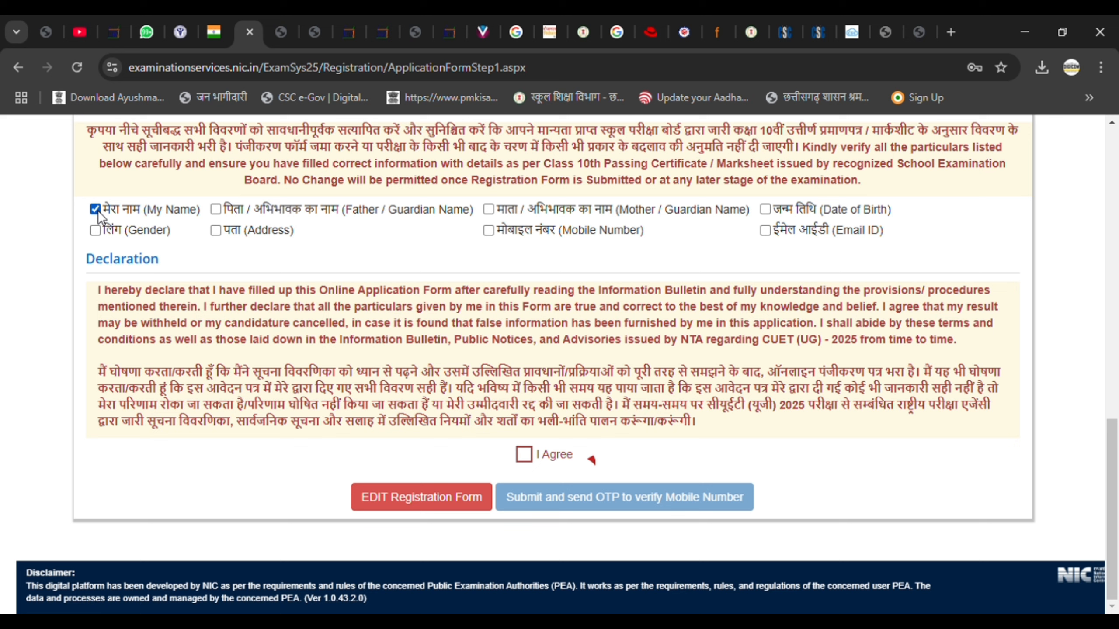
click(216, 210)
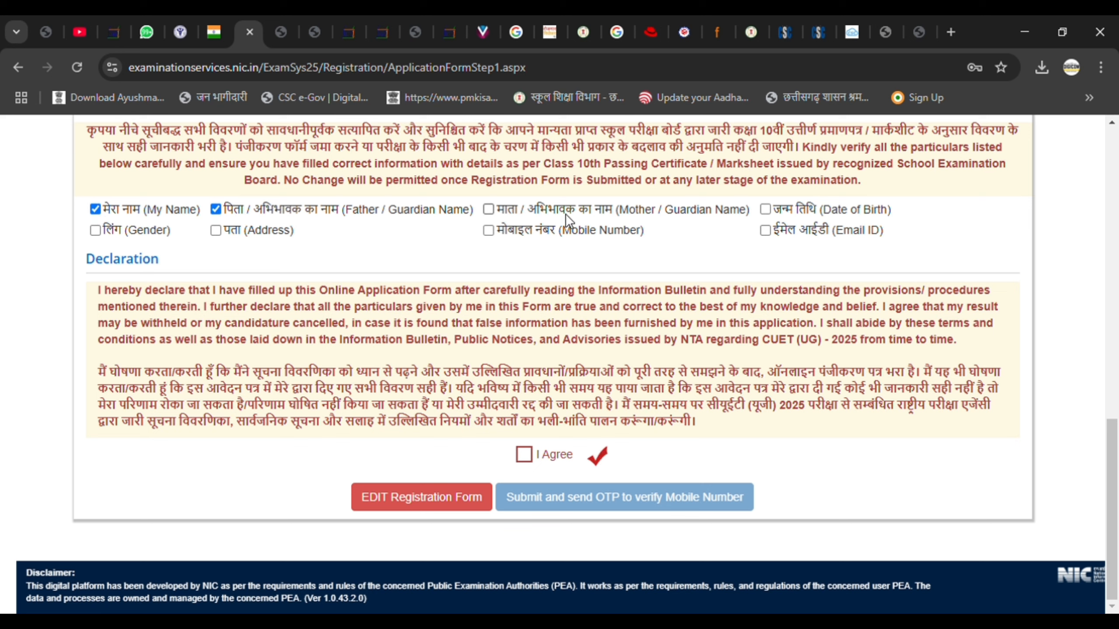
click(488, 209)
click(765, 210)
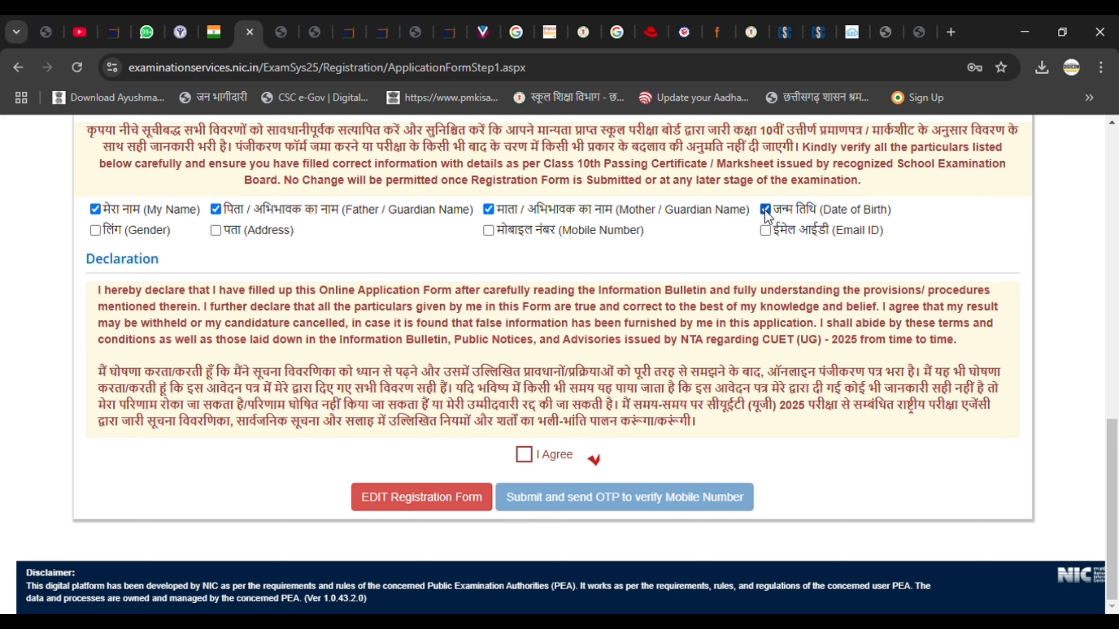
Confirm Gender, Address, Mobile Number and Email ID, and accept the declaration
click(96, 230)
click(215, 230)
click(489, 229)
click(765, 230)
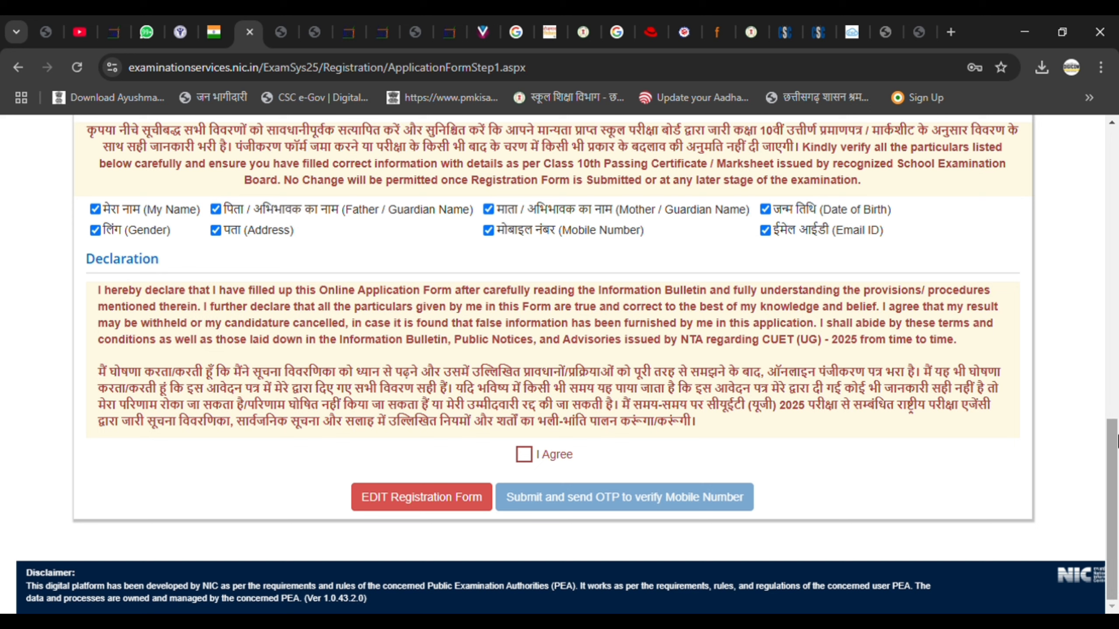
click(524, 454)
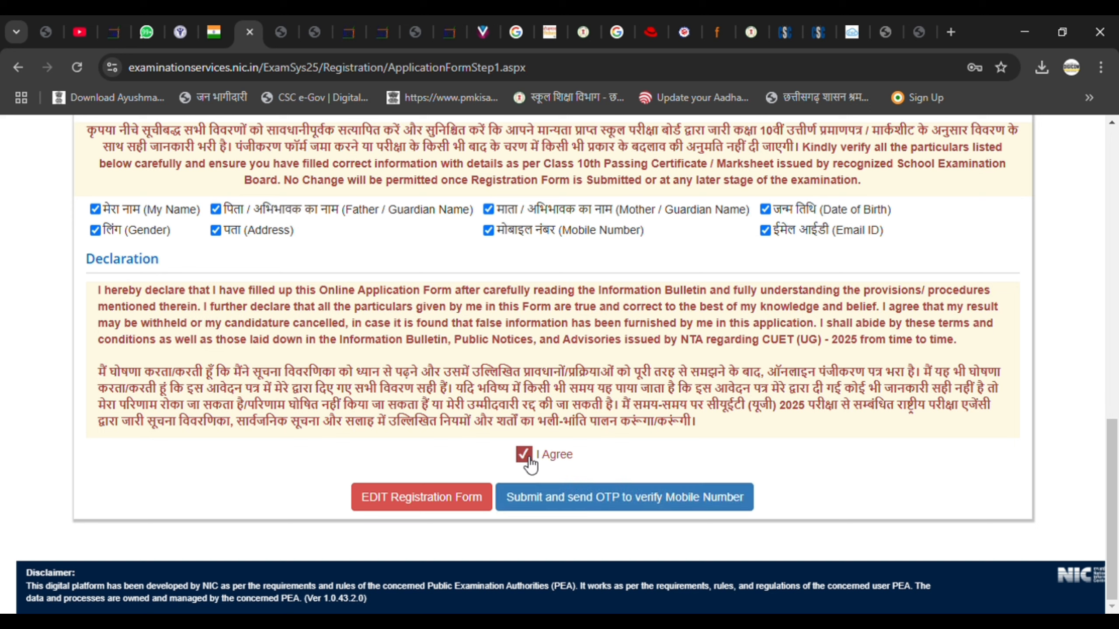
Submit the registration form and verify the mobile number with the six-digit OTP
click(609, 503)
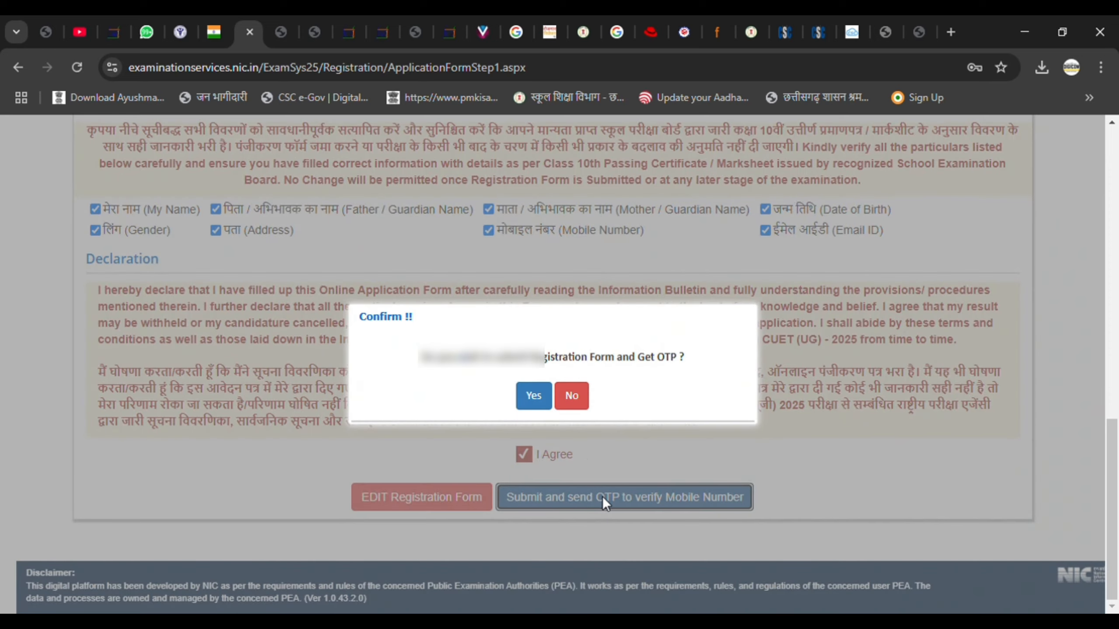
click(533, 397)
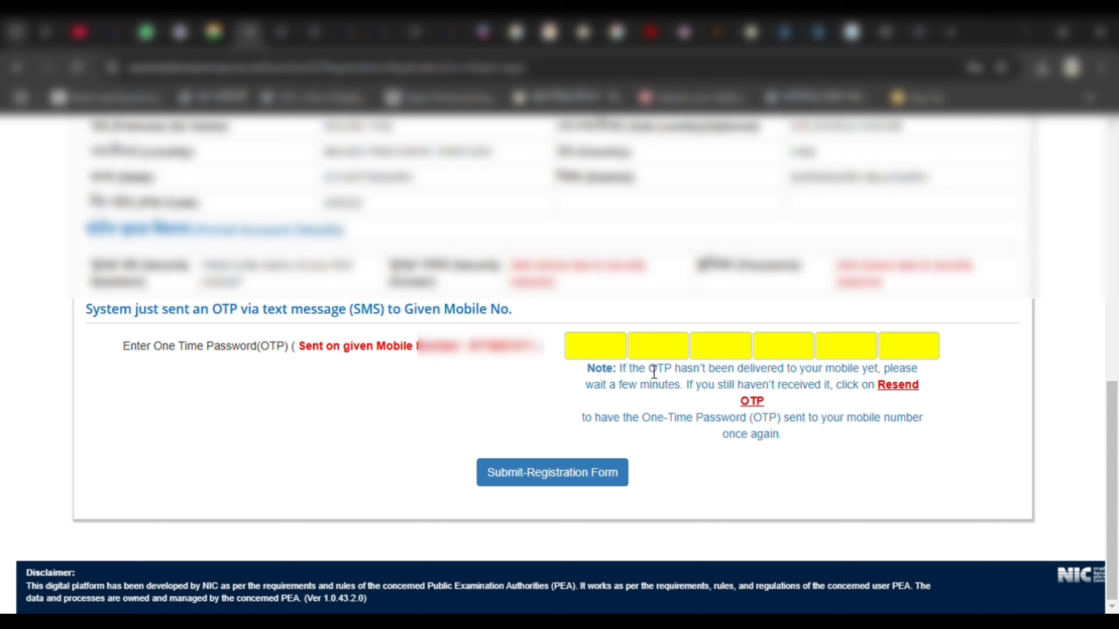
click(591, 348)
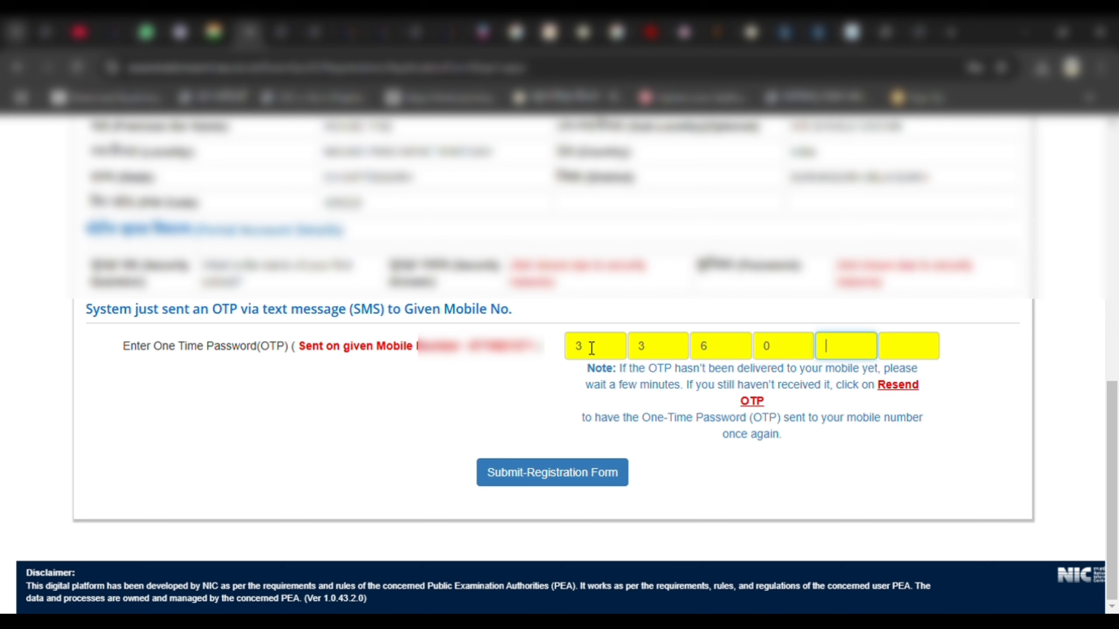
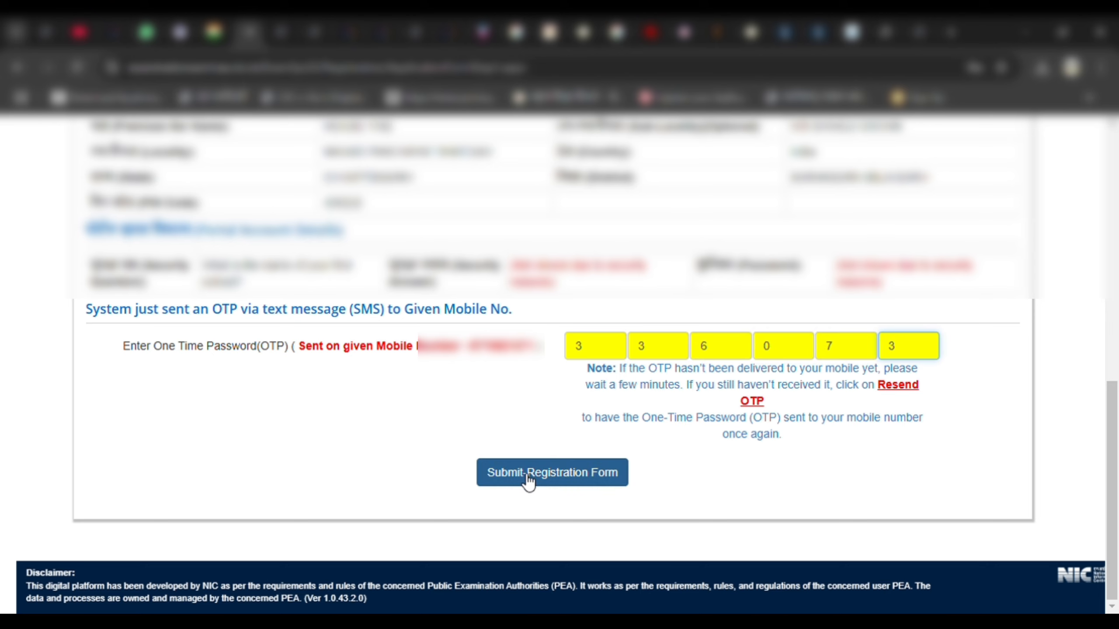
click(535, 476)
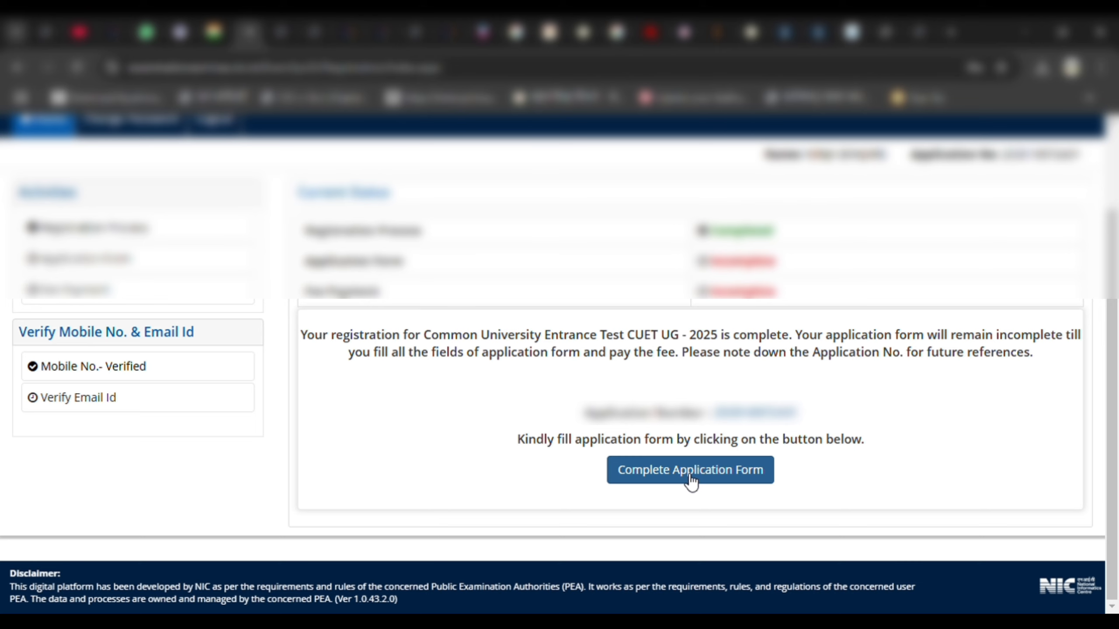
Go to Complete Application Form and scroll to the Register Personal Details step
click(691, 477)
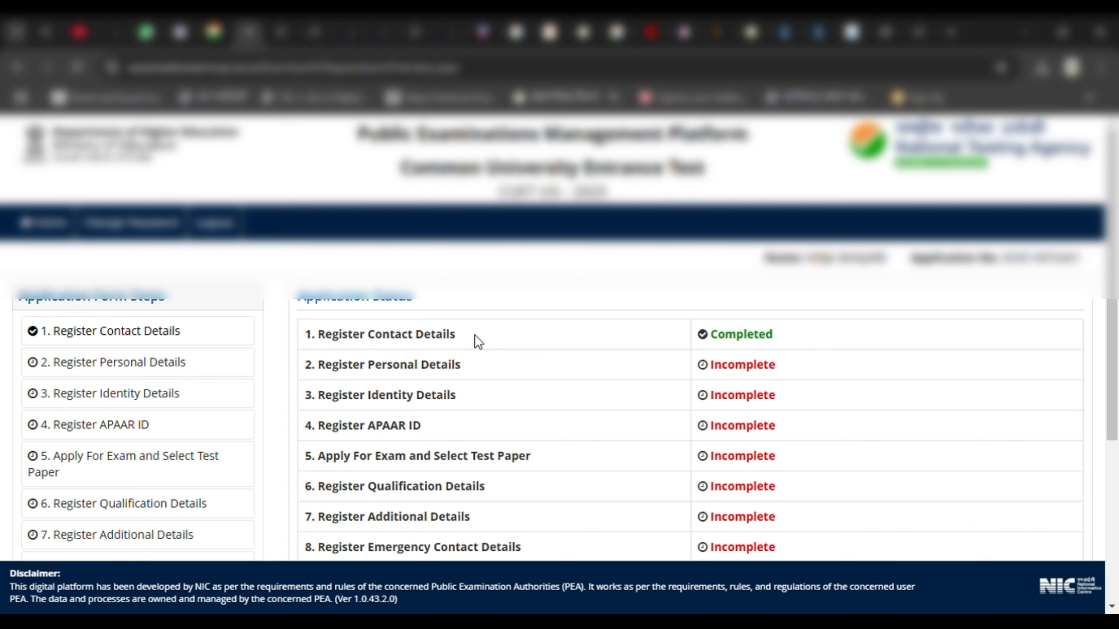
scroll(714, 445, down, 5)
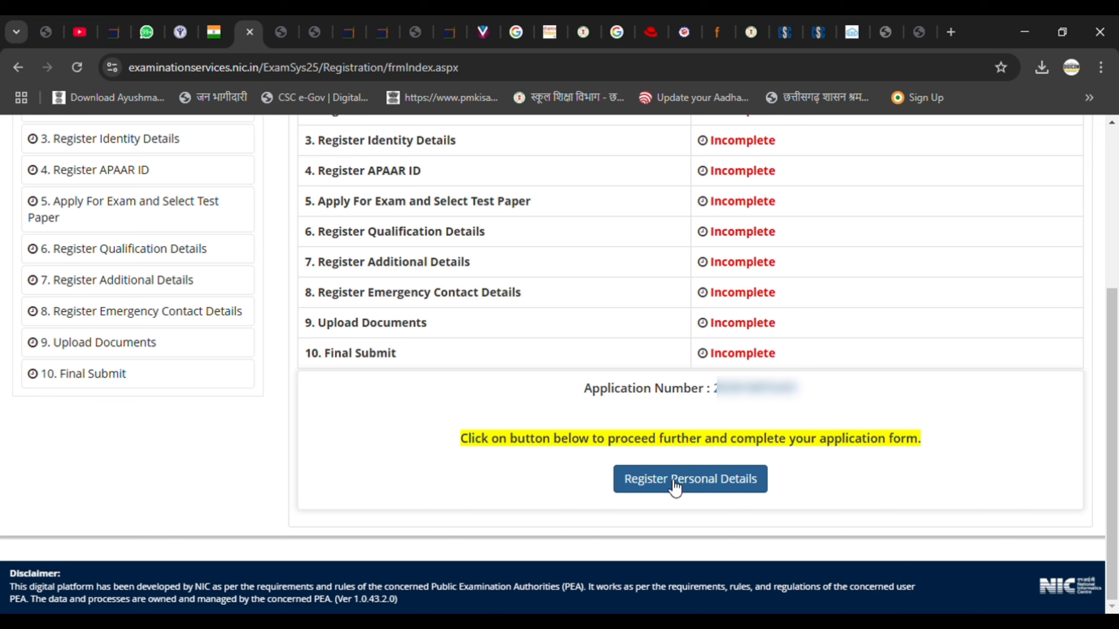
Set nationality to Indian and state of domicile to CHHATTISGARH
click(709, 481)
click(637, 169)
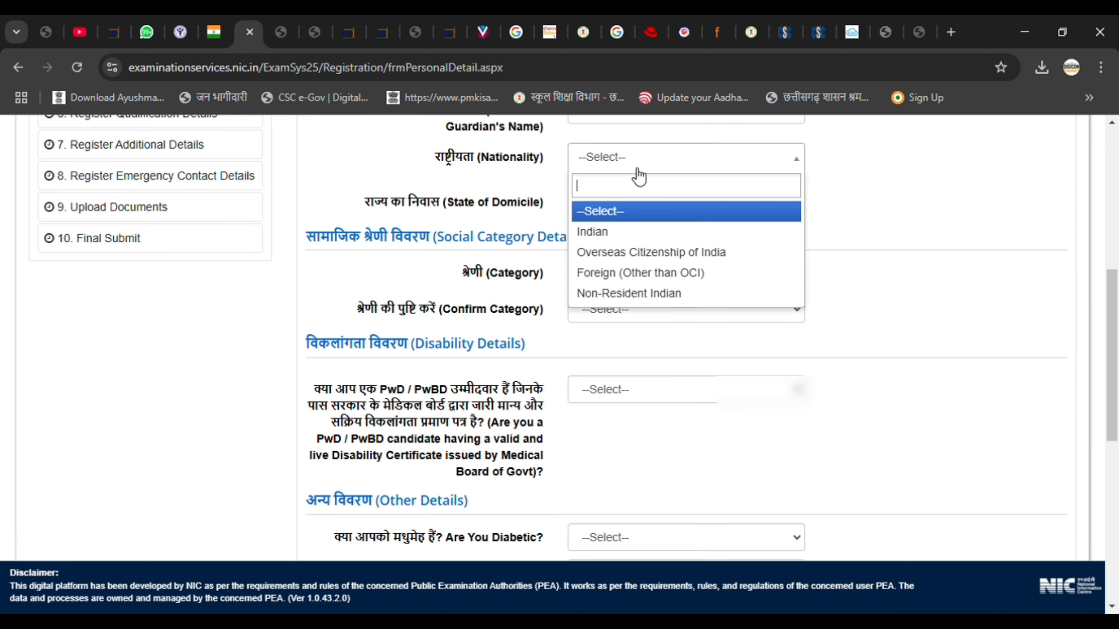
click(622, 232)
click(658, 216)
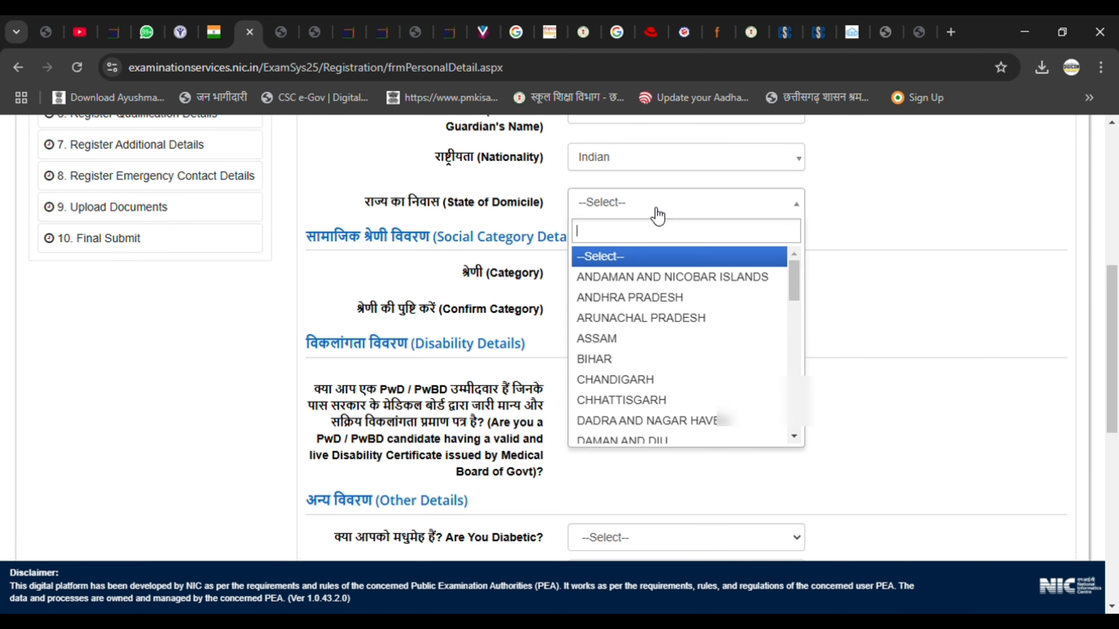
click(658, 401)
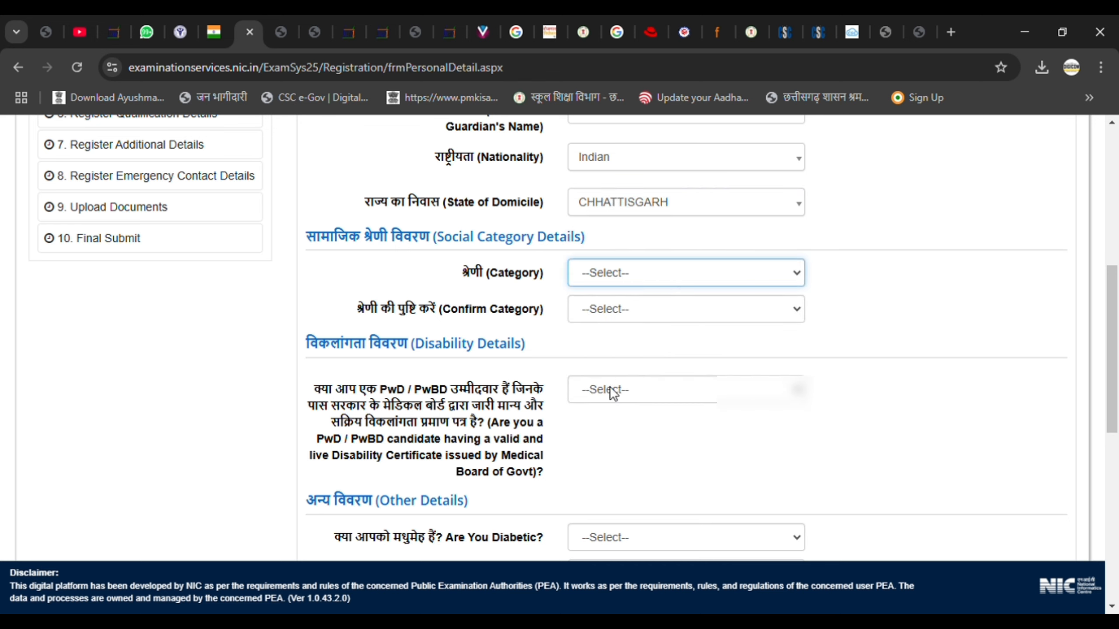
Set and confirm category SC, answer Yes to certificate, and enter issuing authority SUB DIVISIONAL OFFICER
key(s)
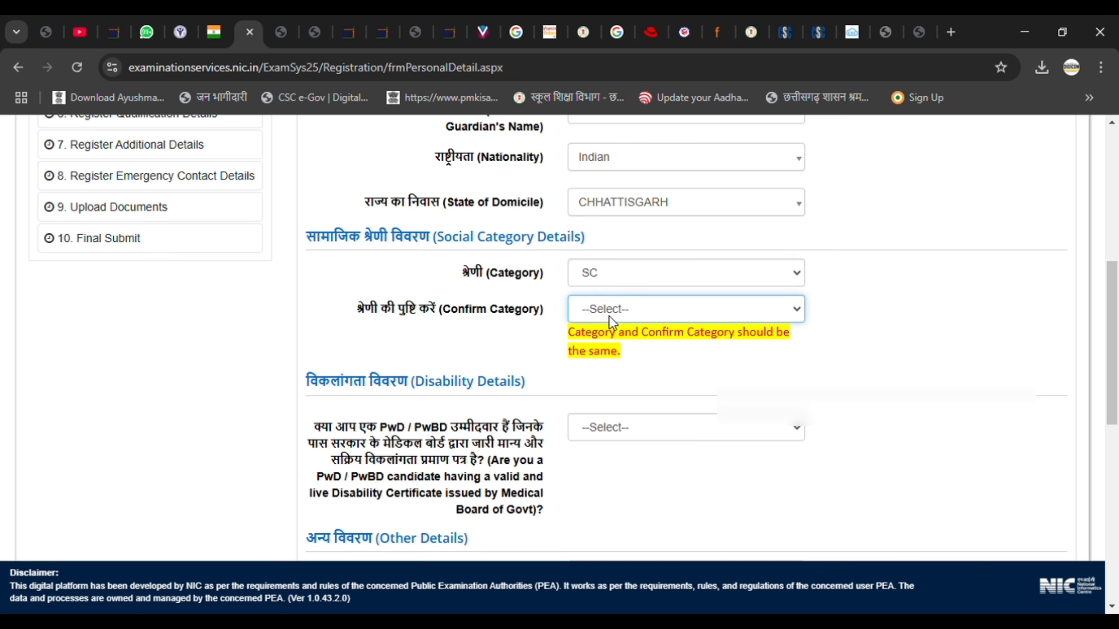
click(618, 311)
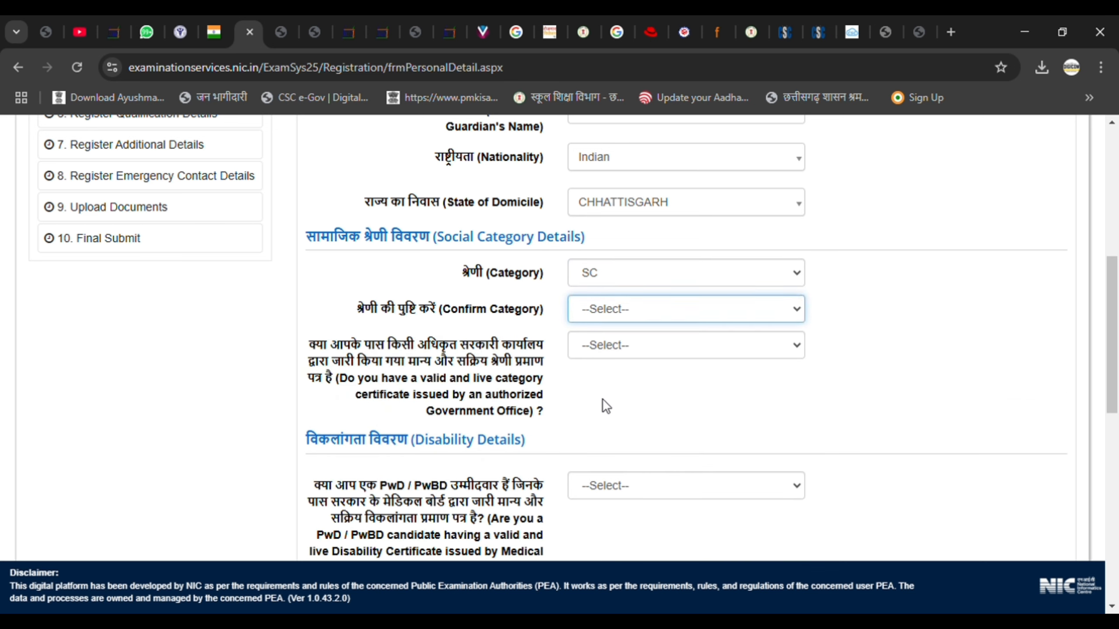
key(s)
key(Tab)
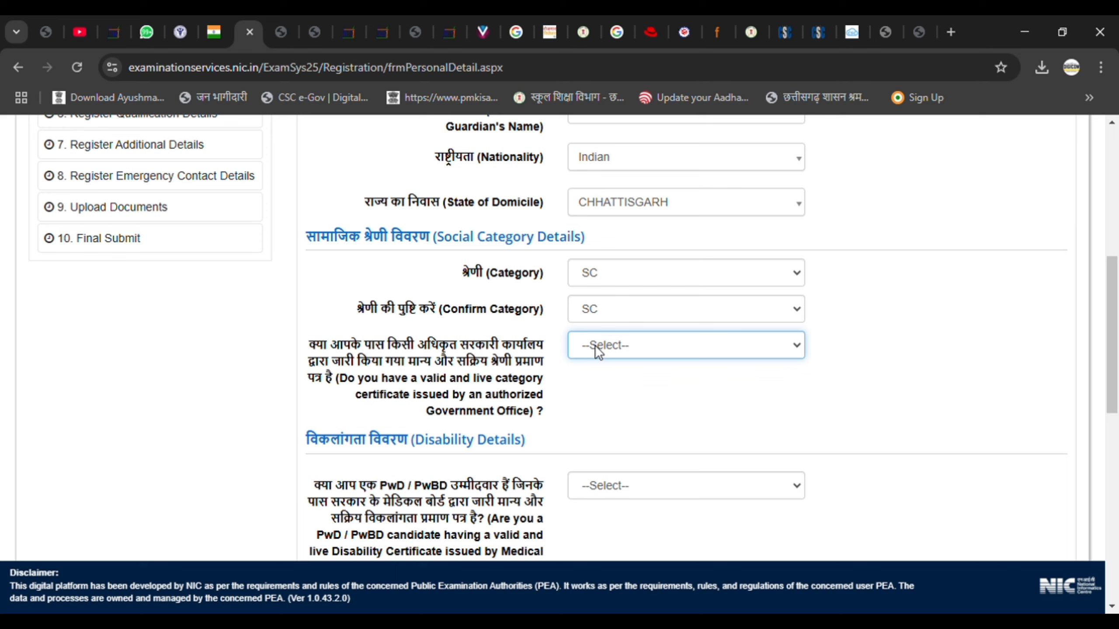
key(y)
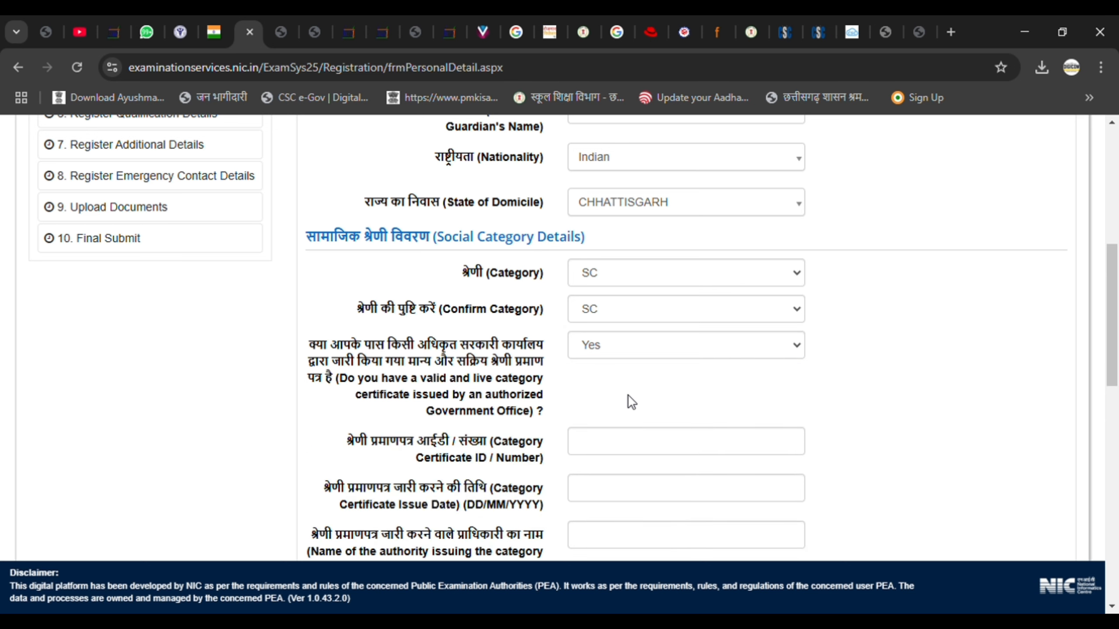
click(631, 449)
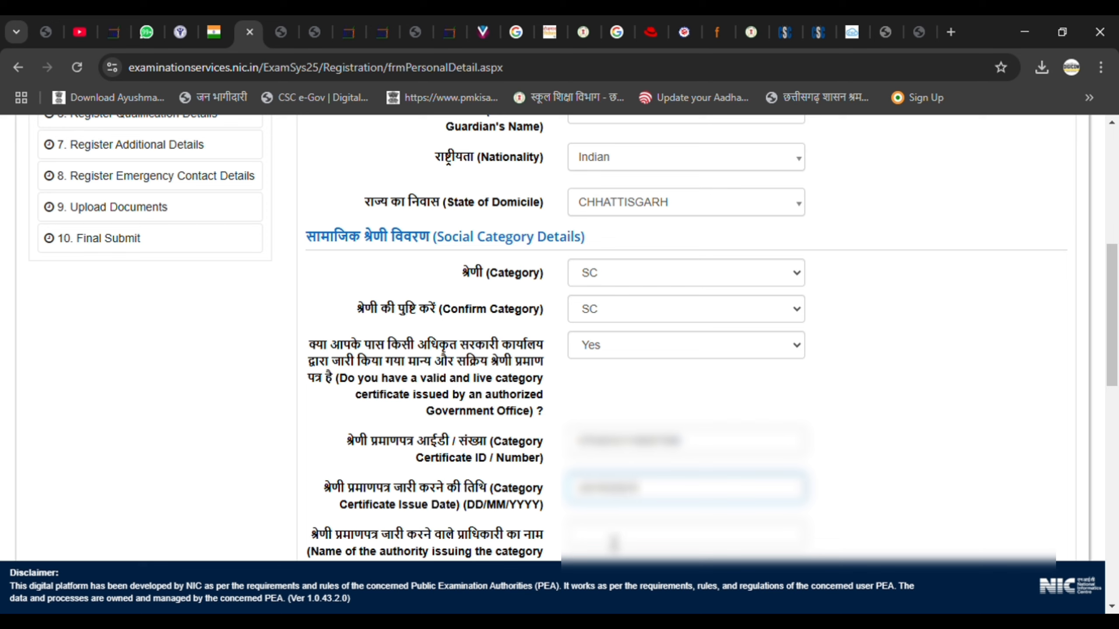
click(612, 546)
text(SUB D)
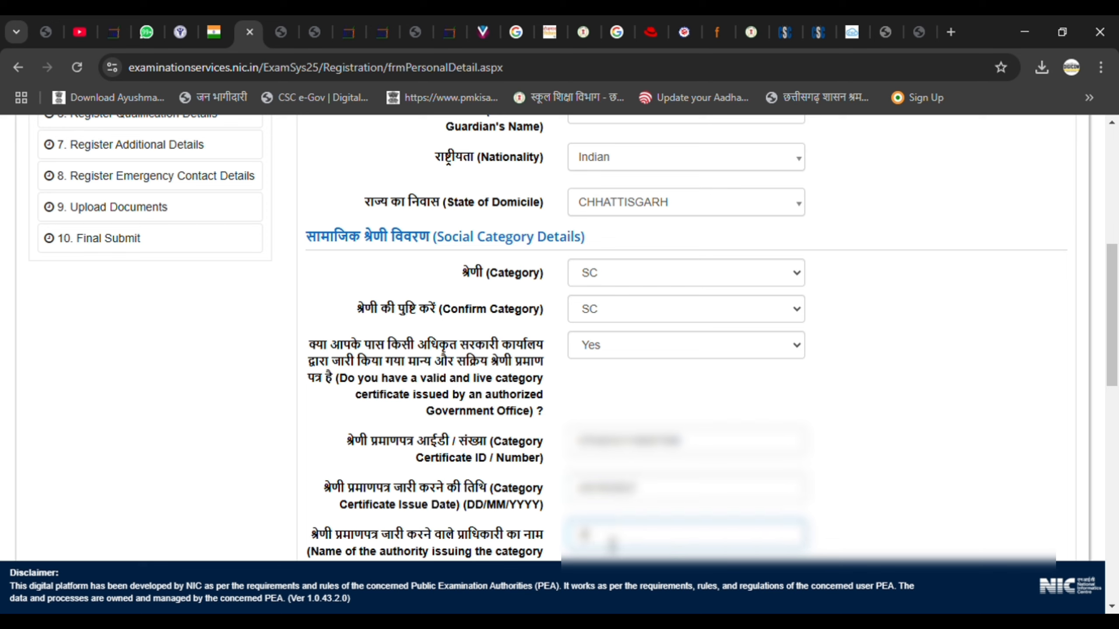
text(IVISIONA)
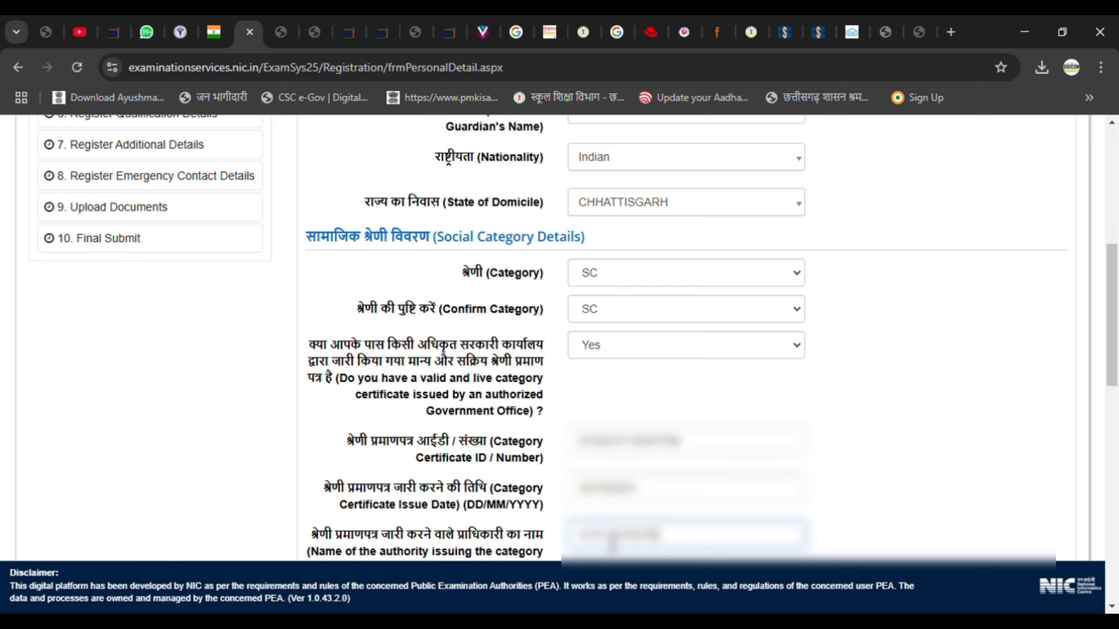
text(L OFFICER)
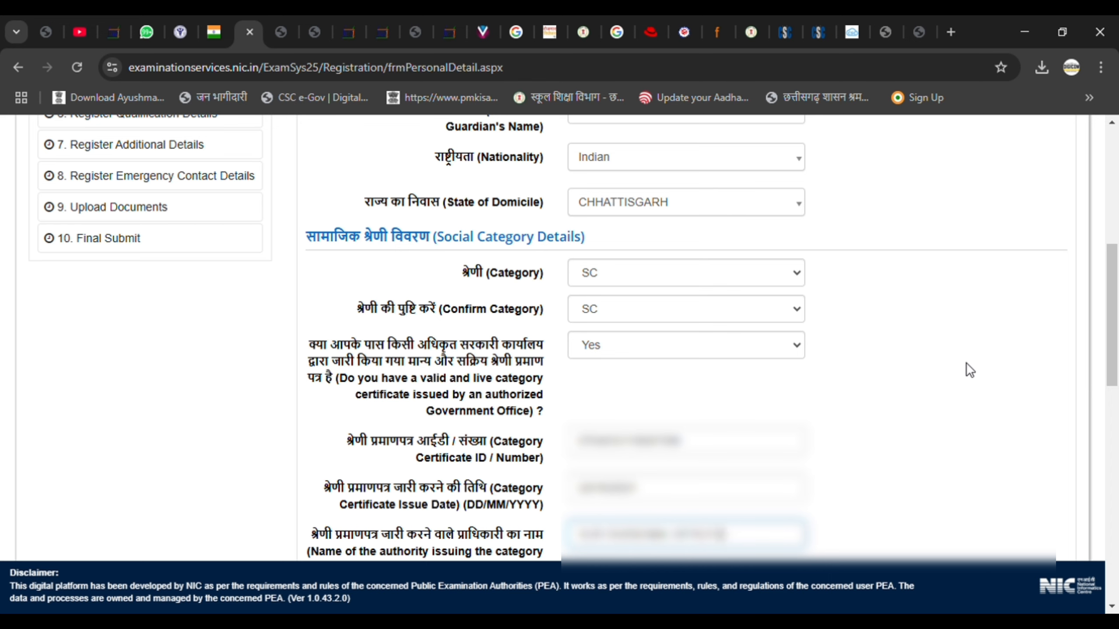
Answer No to PwD and diabetic questions and set Place of Residence to Rural
scroll(625, 205, down, 6)
click(627, 216)
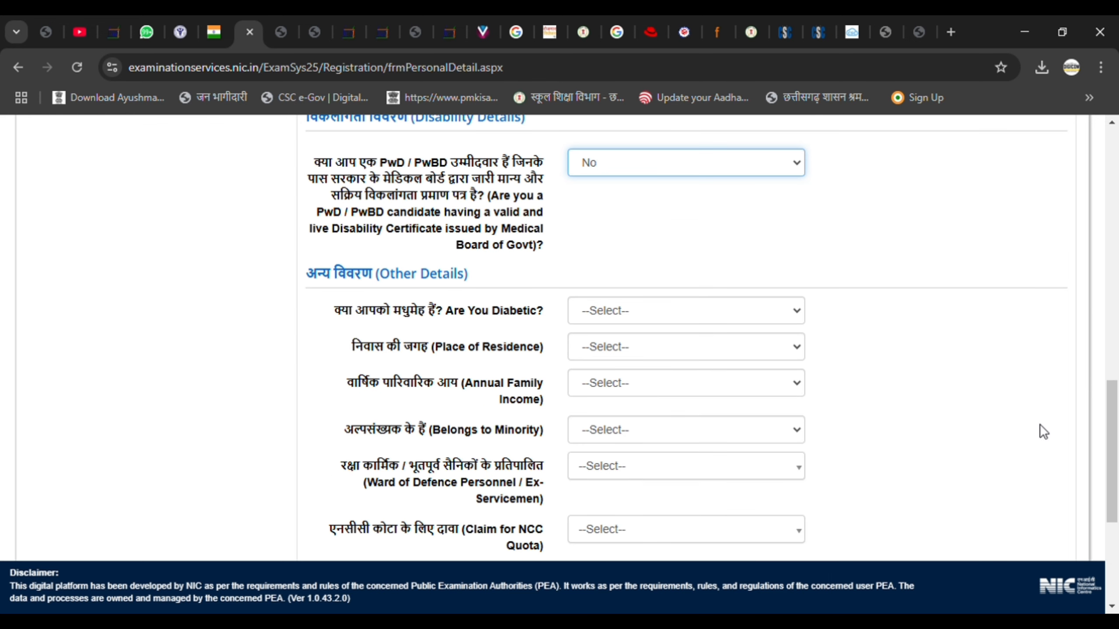
click(651, 306)
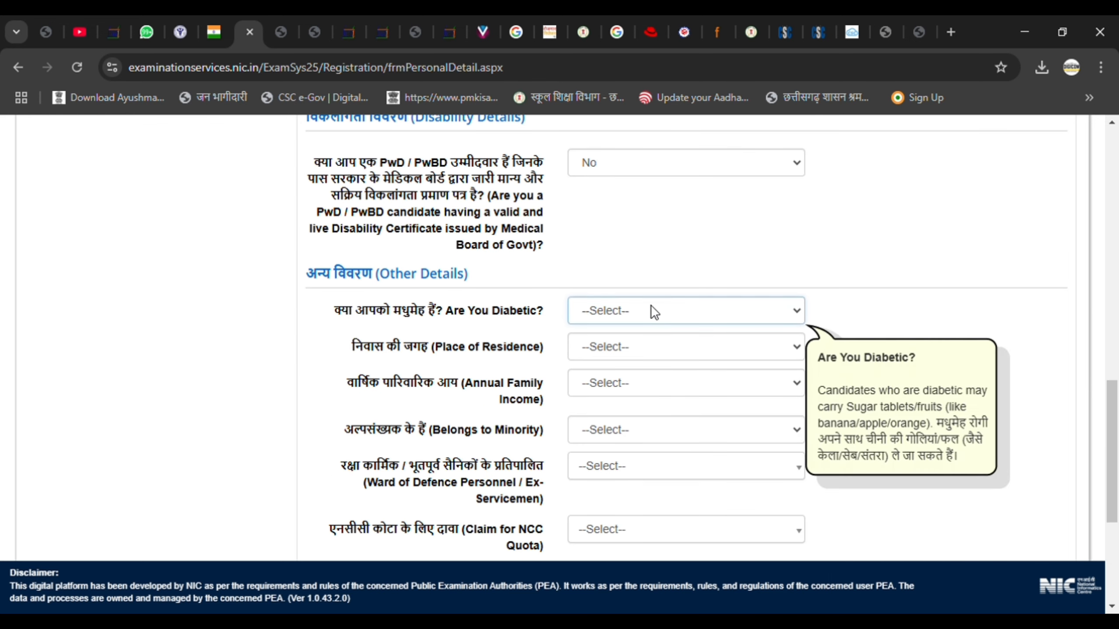
click(605, 372)
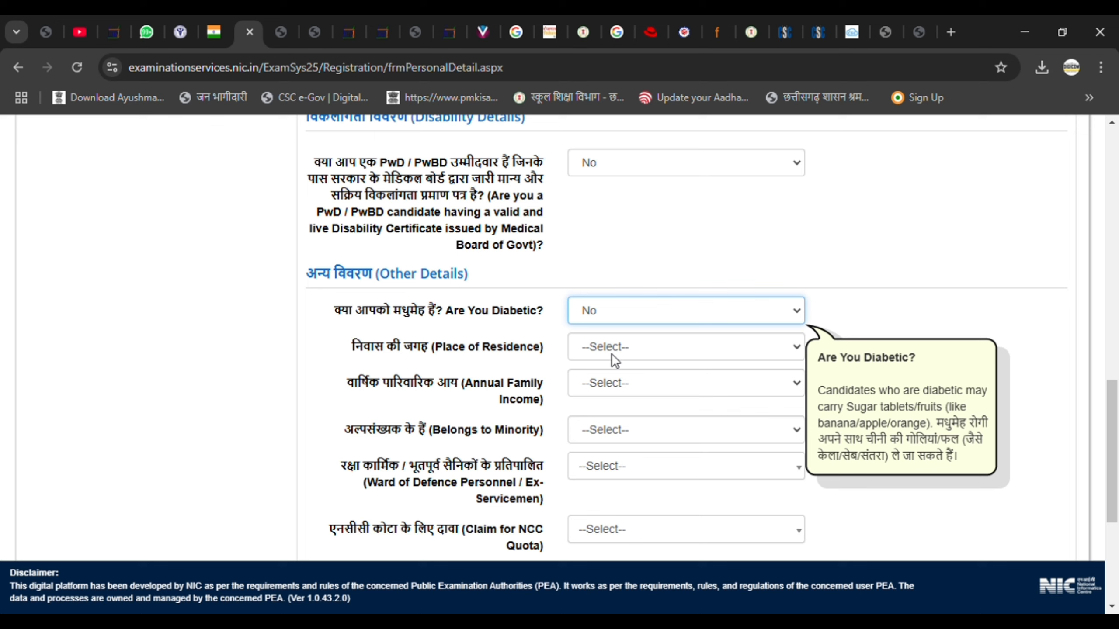
click(635, 350)
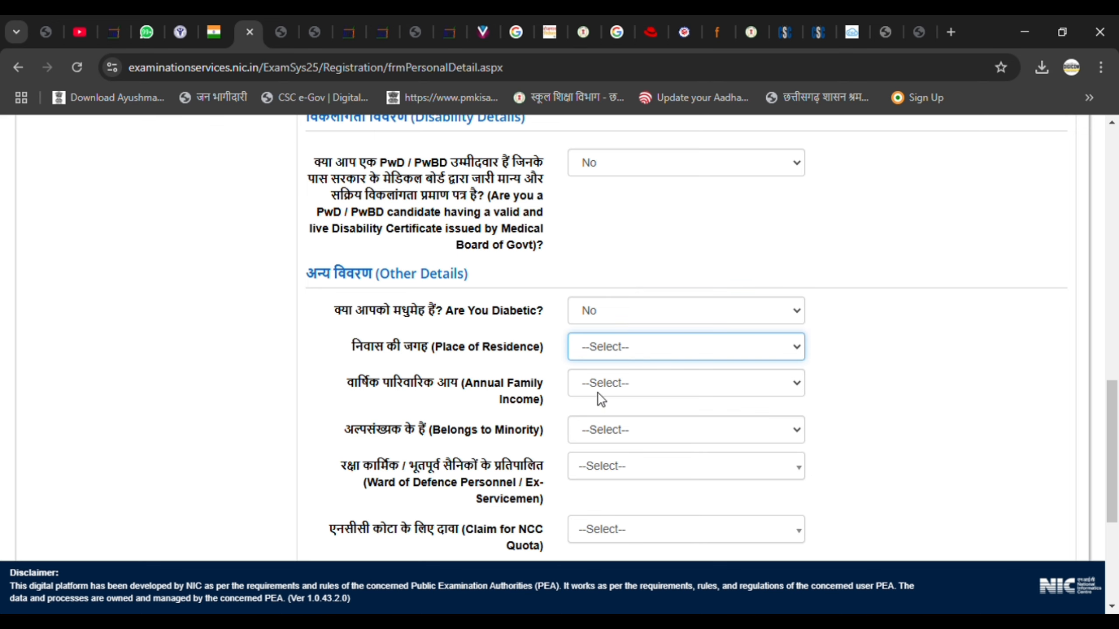
click(597, 411)
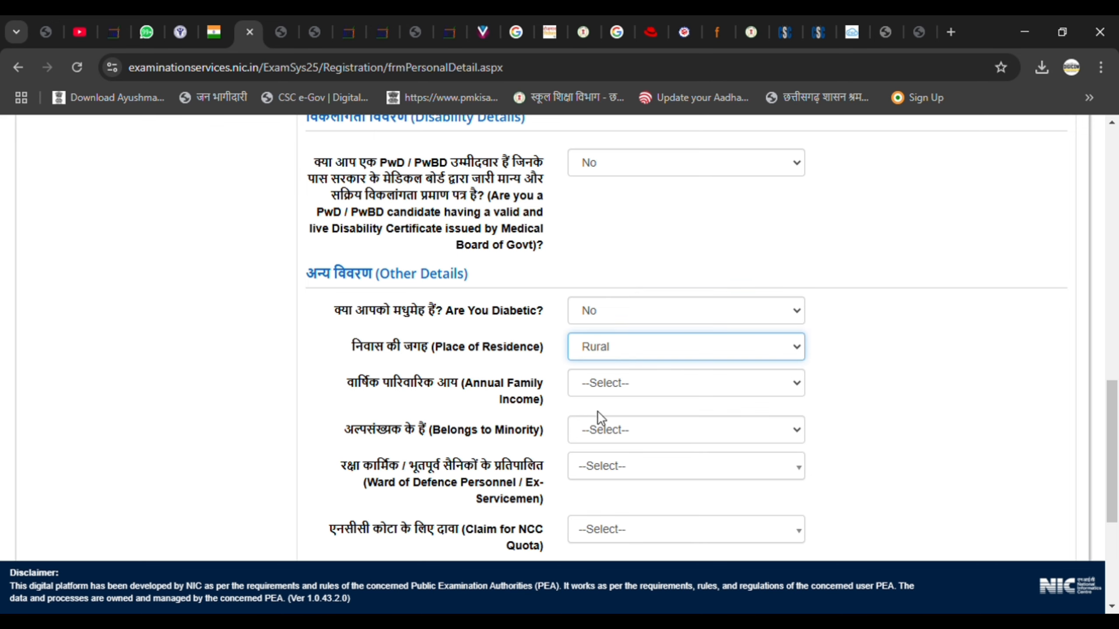
Set annual family income to UPTO 100000 and answer No for minority and defence ward
click(633, 389)
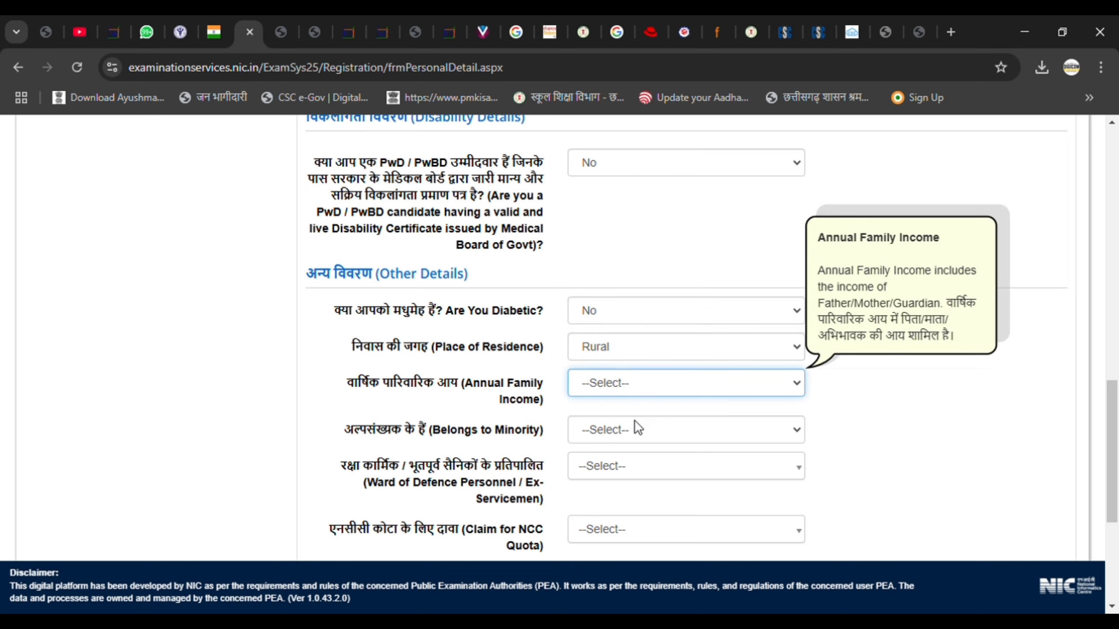
click(668, 348)
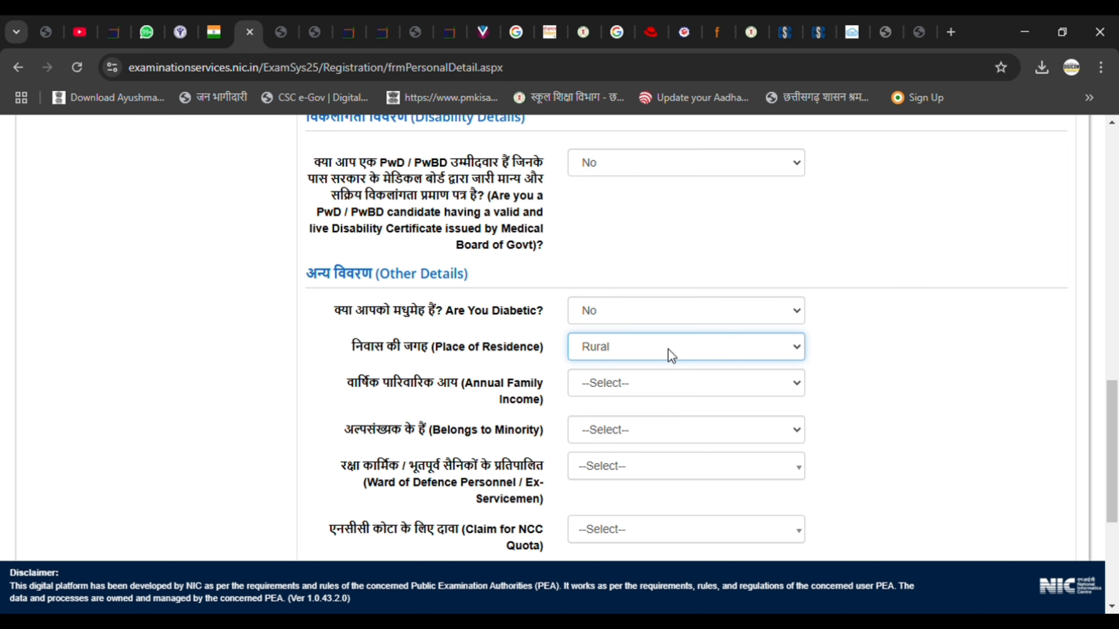
click(647, 392)
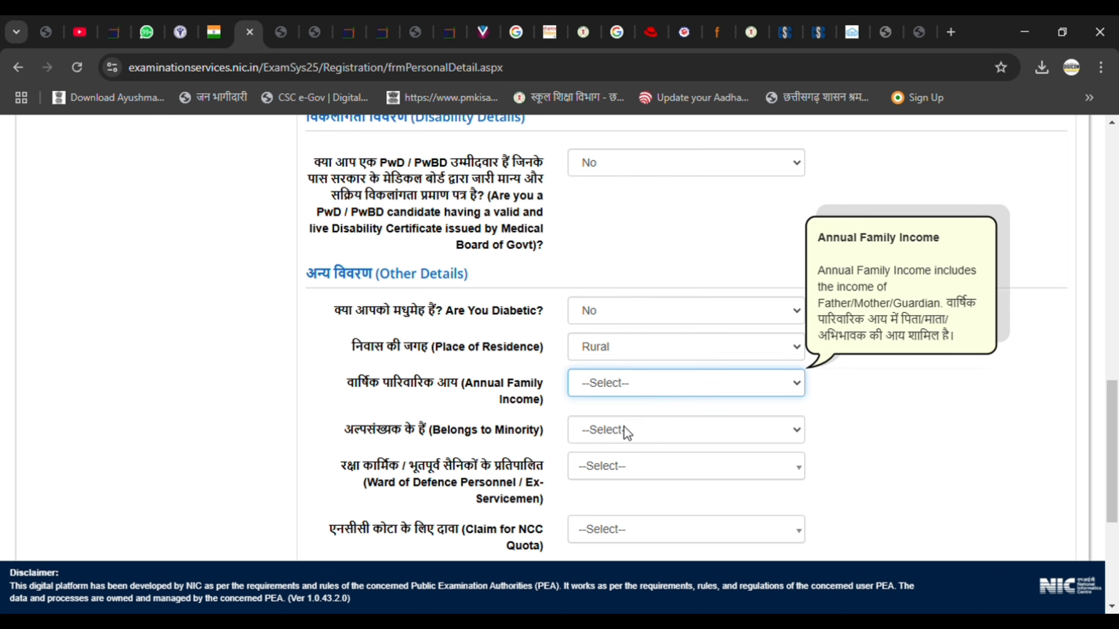
click(624, 427)
click(624, 427)
click(627, 473)
click(632, 473)
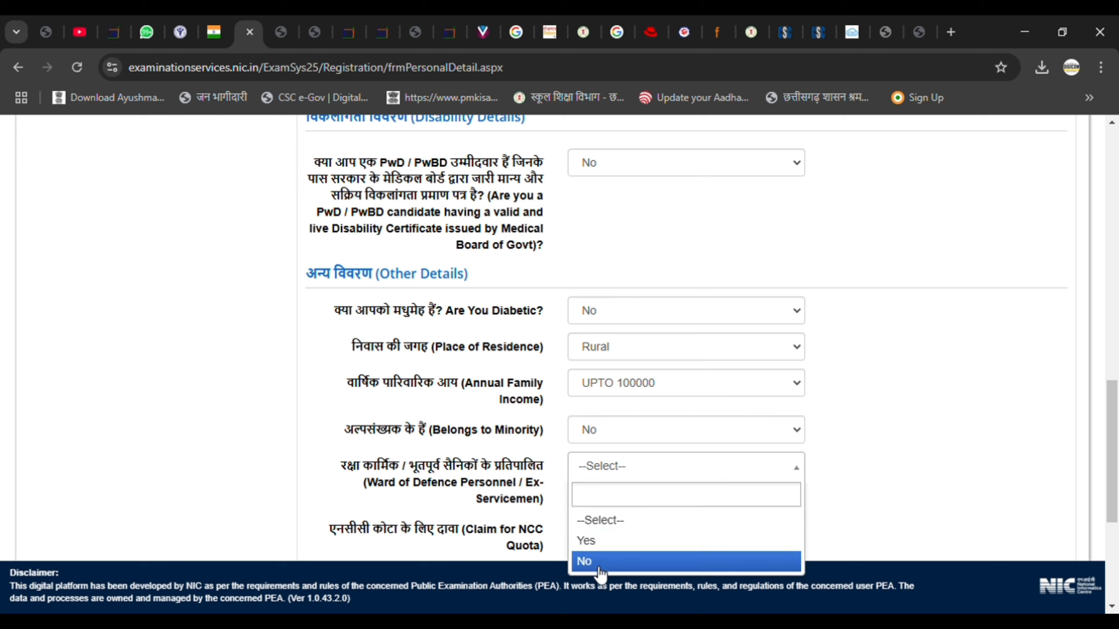
click(600, 562)
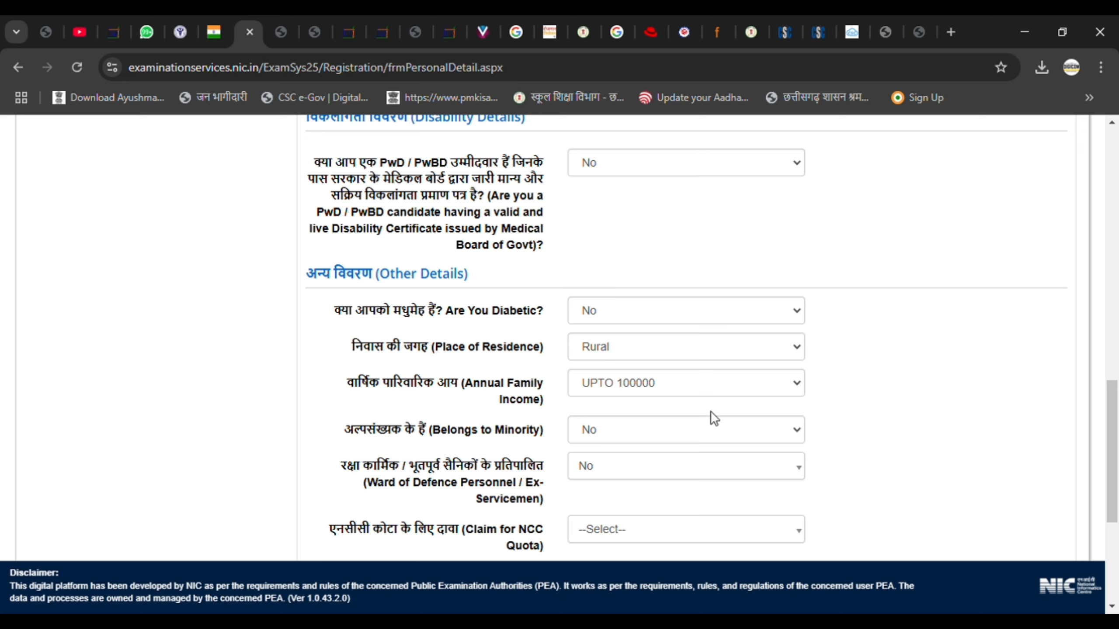
Answer No to NCC and sports quota and enter the CAPTCHA code
click(694, 534)
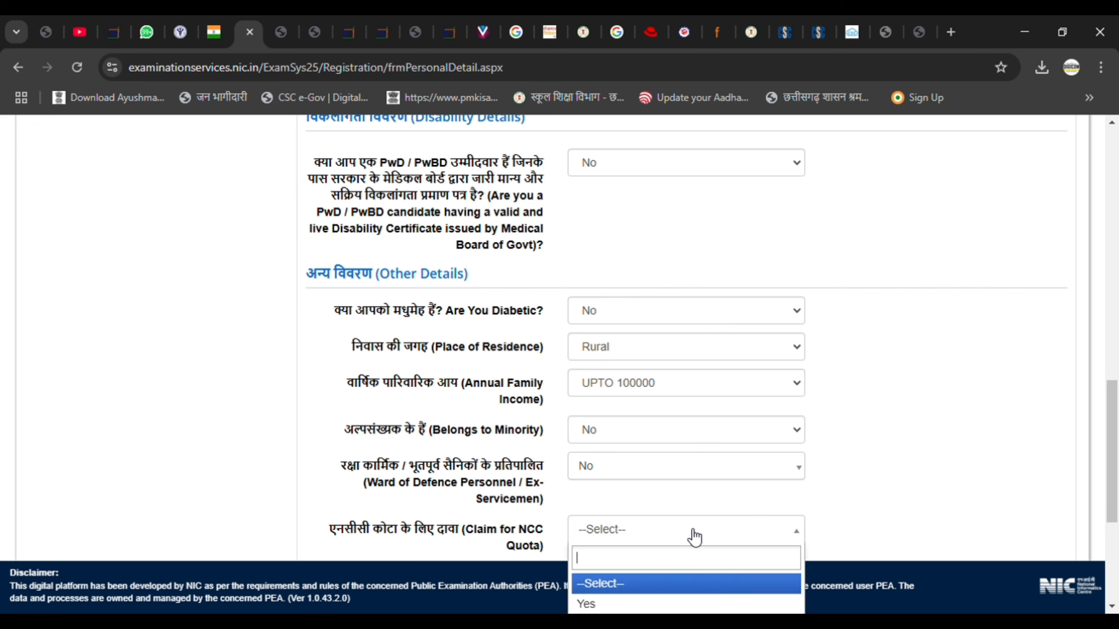
click(1020, 435)
scroll(590, 273, down, 5)
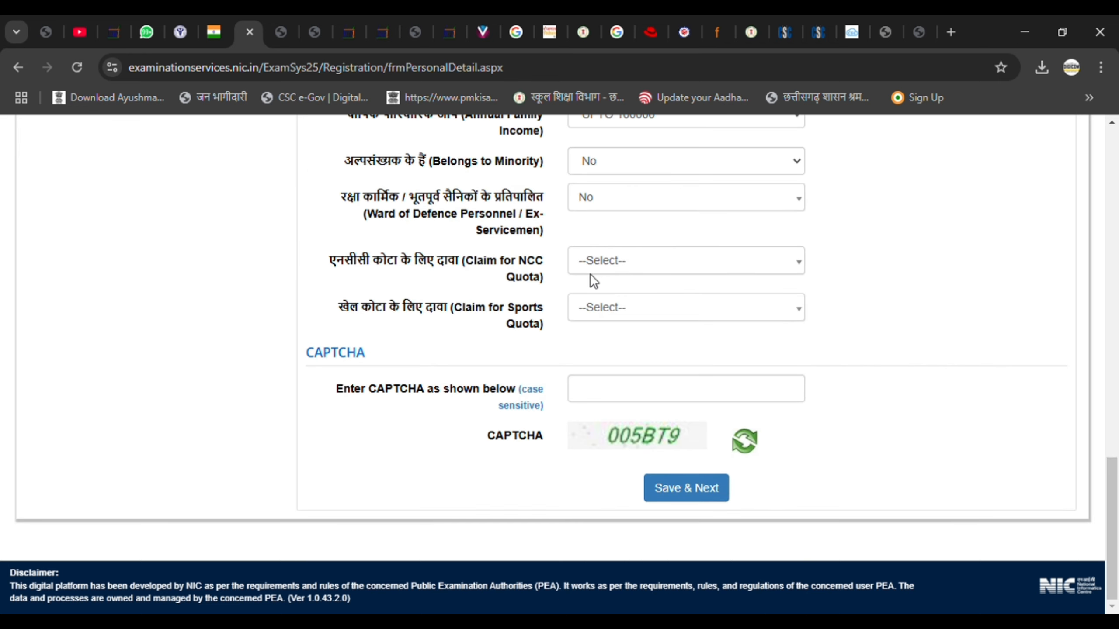
click(592, 270)
click(590, 354)
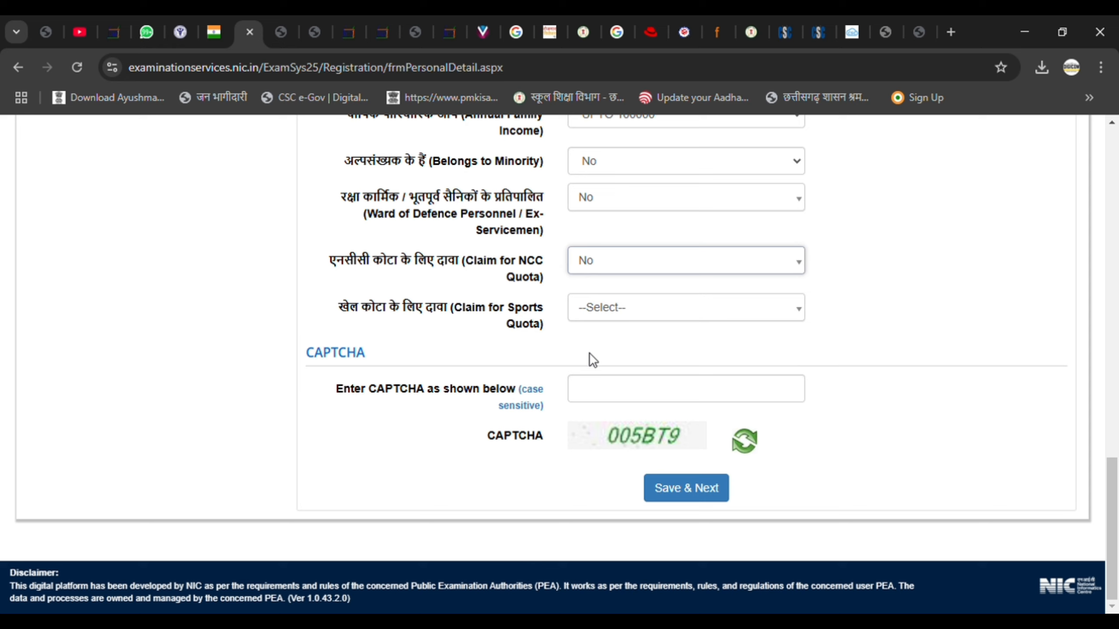
click(636, 318)
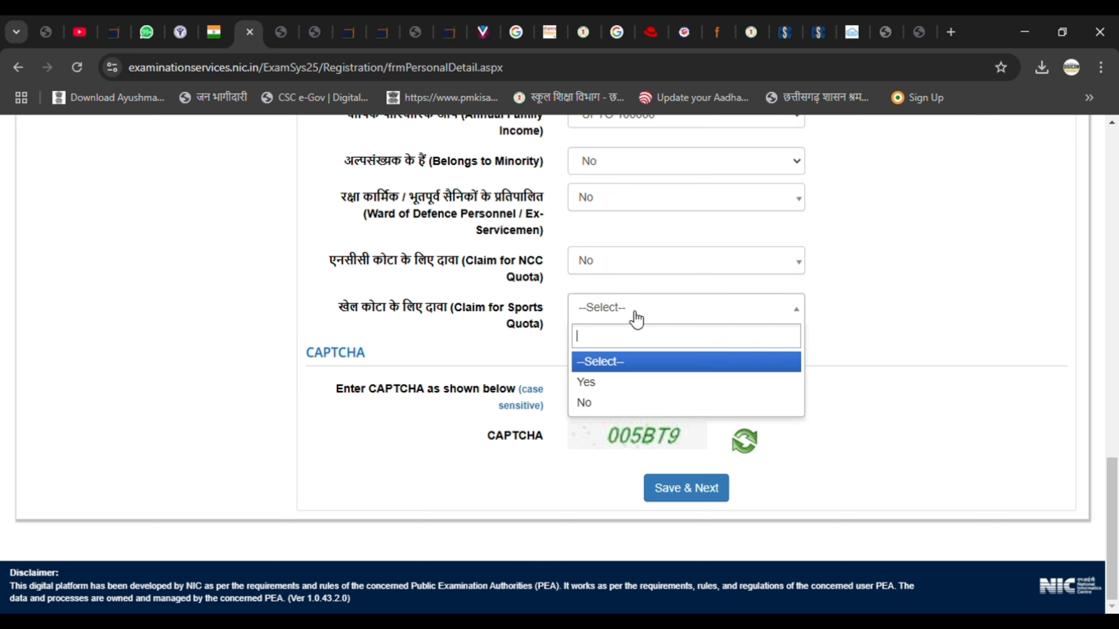
click(627, 403)
click(629, 399)
text(005BT)
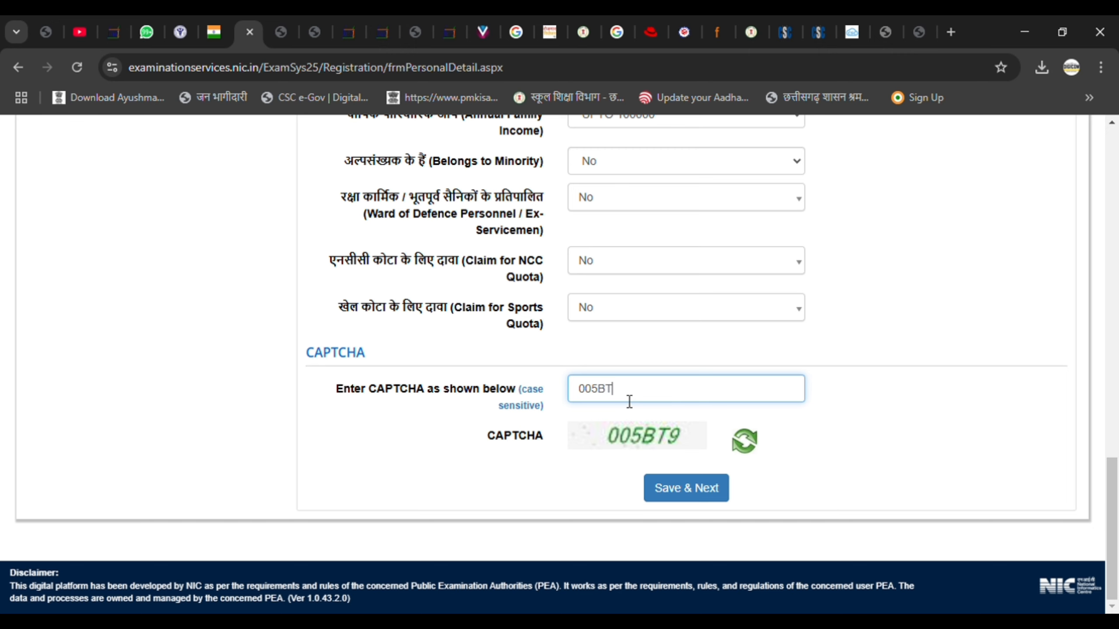
text(9)
Confirm saving the personal details, then submit Aadhaar as the identity type with its number
click(690, 483)
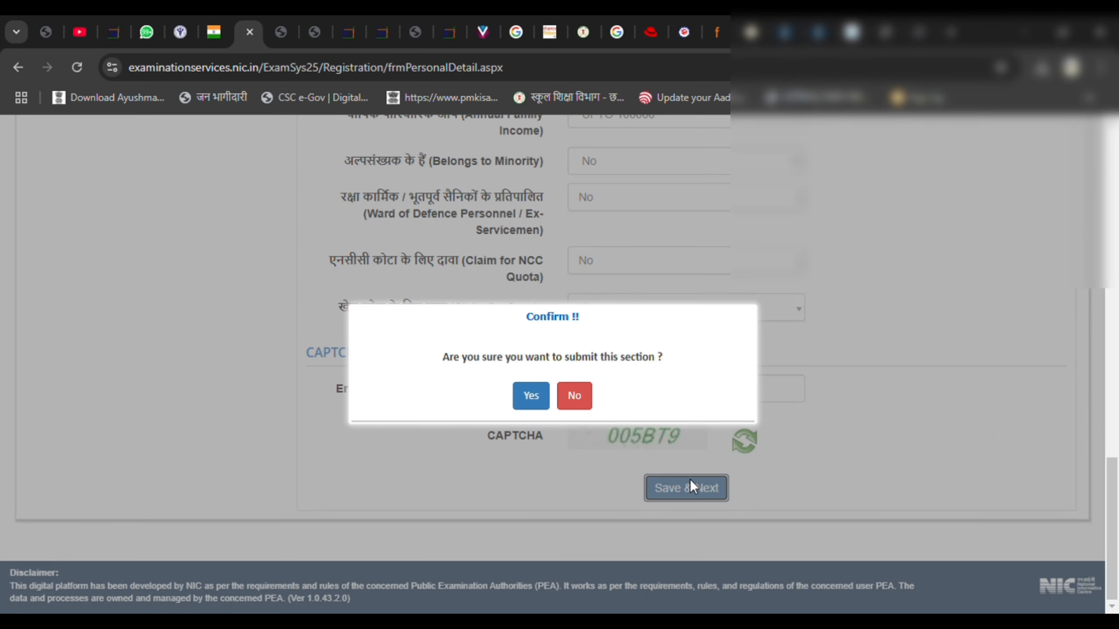
click(531, 399)
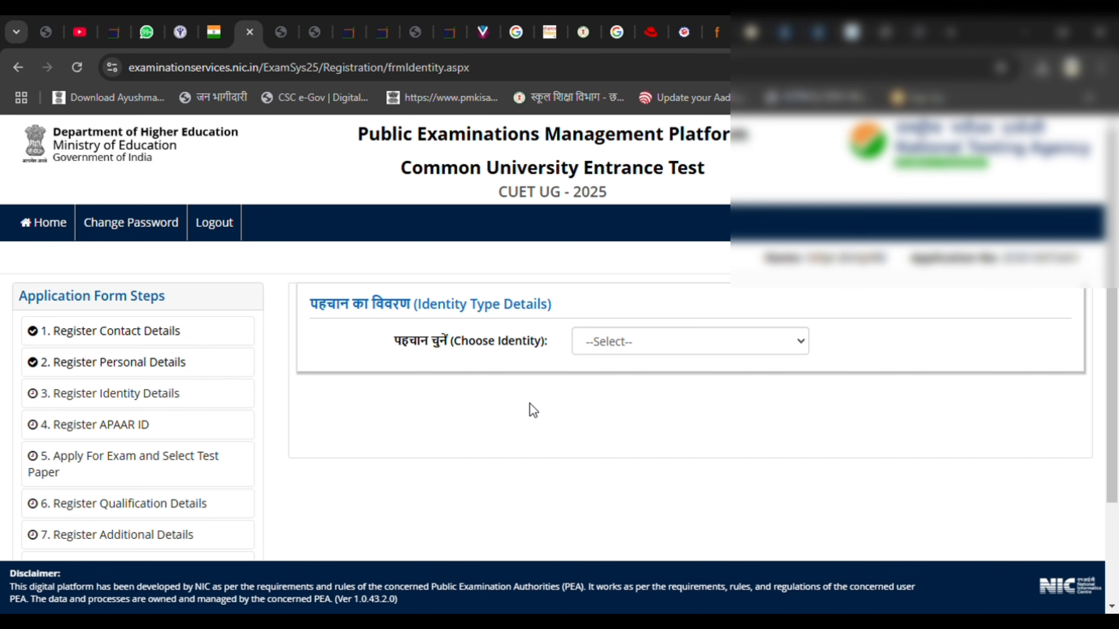
click(626, 347)
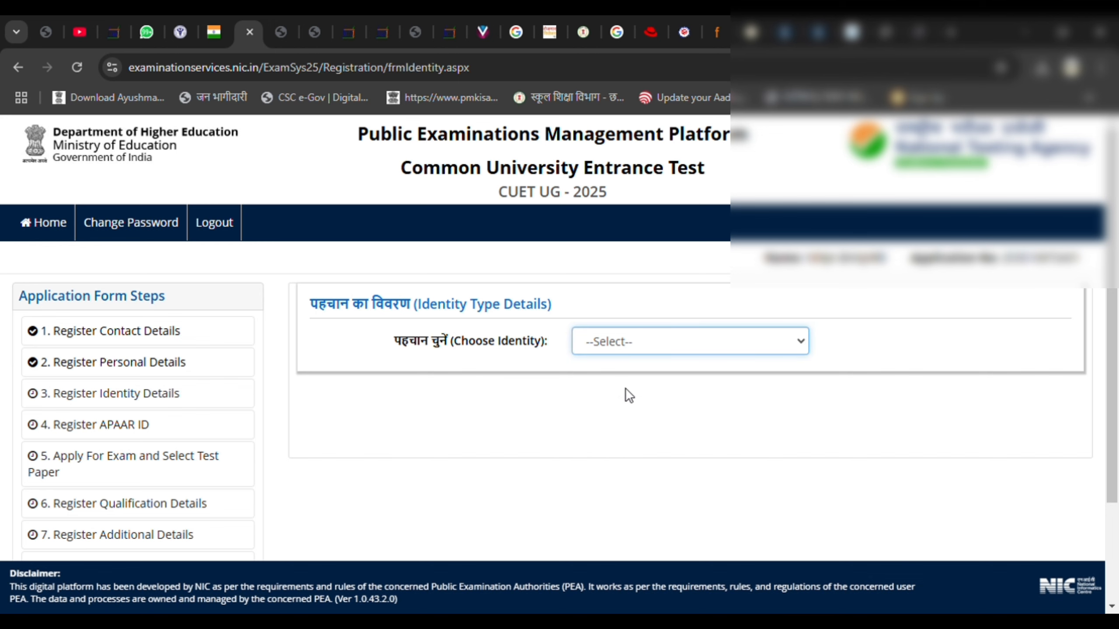
click(629, 395)
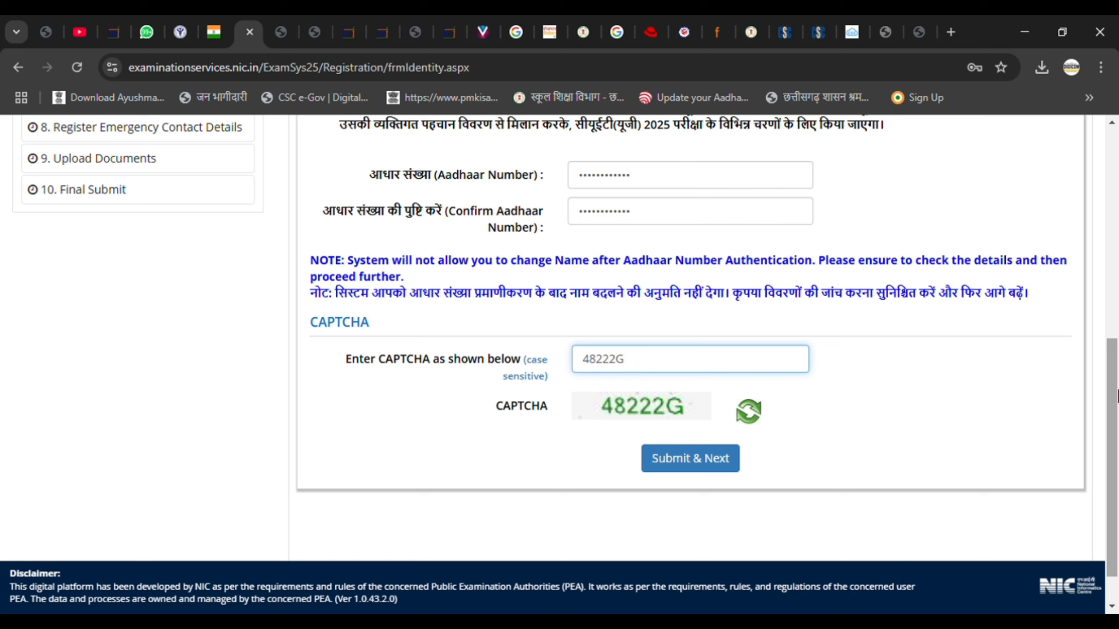
key(Return)
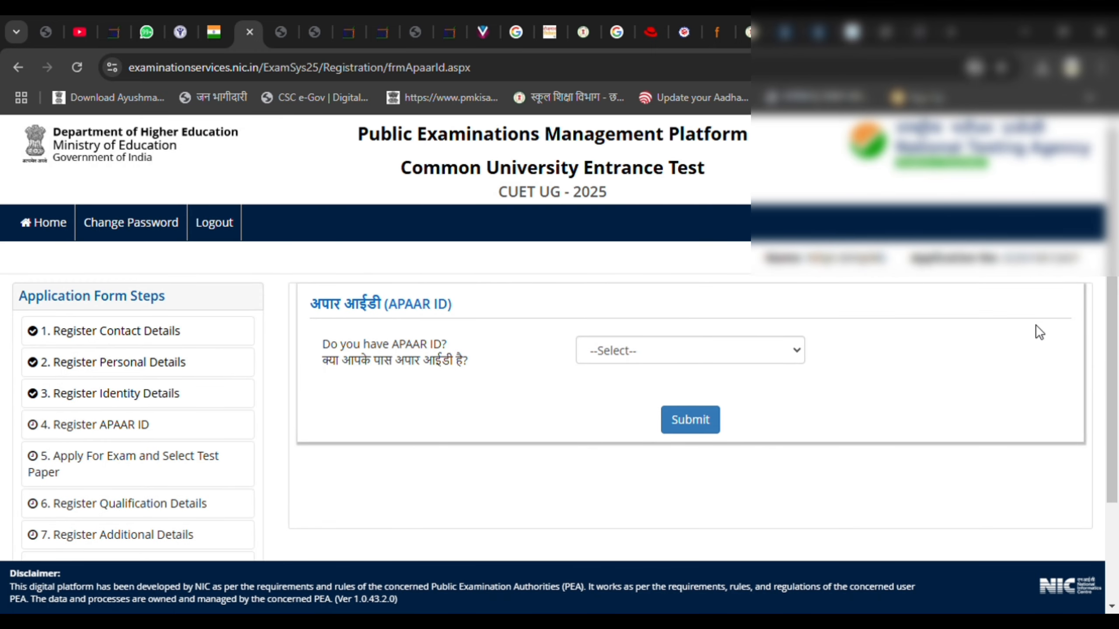
Answer No to having an APAAR ID and submit that section
click(713, 364)
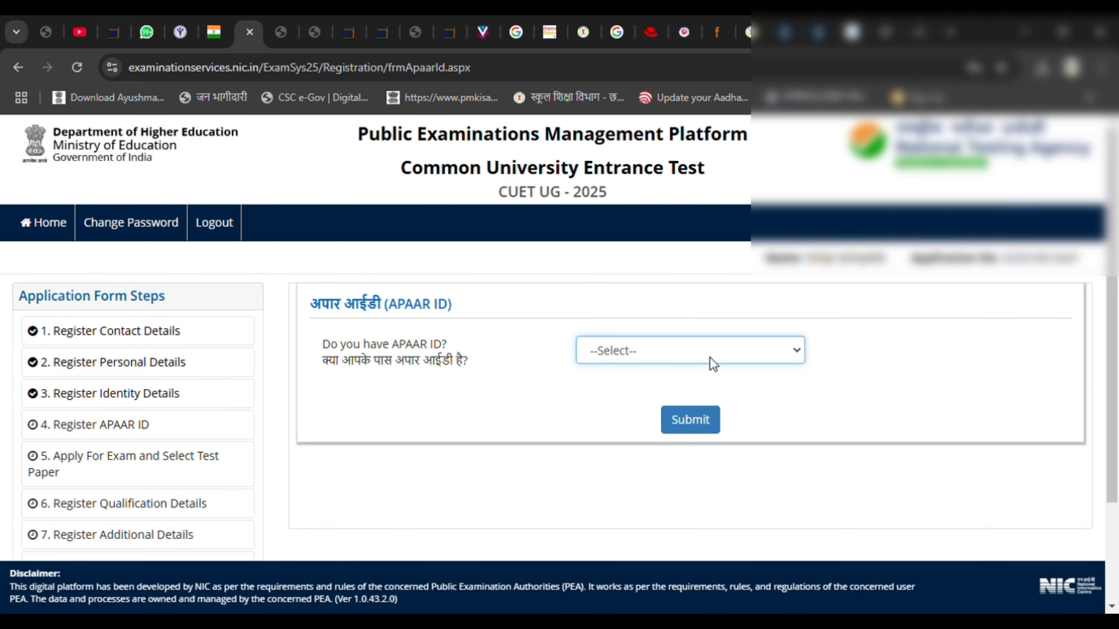
click(604, 423)
click(684, 422)
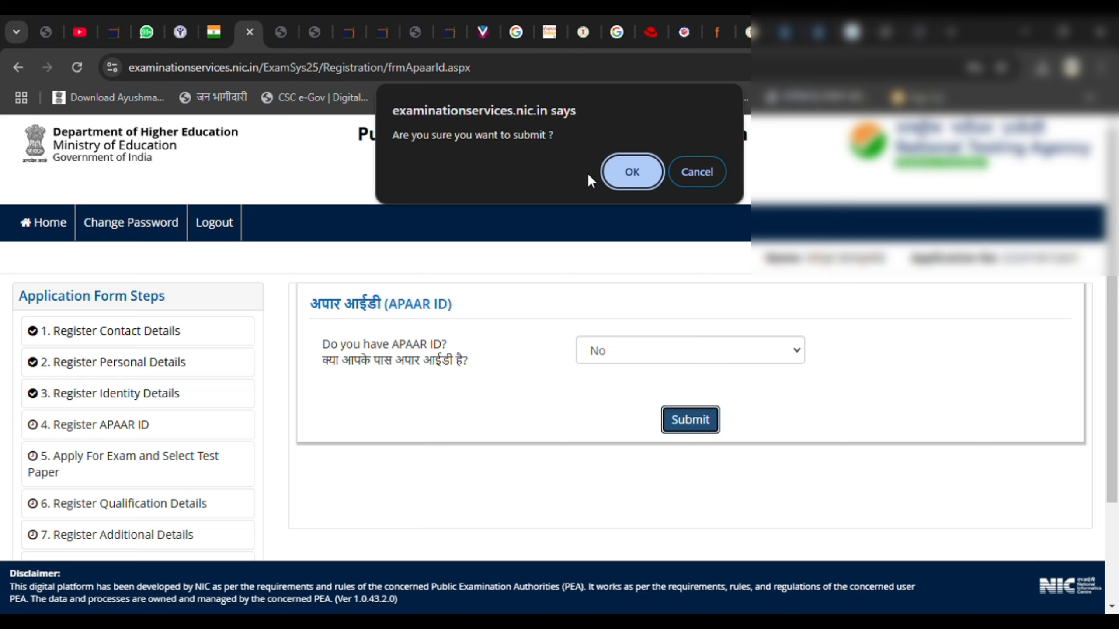
click(615, 179)
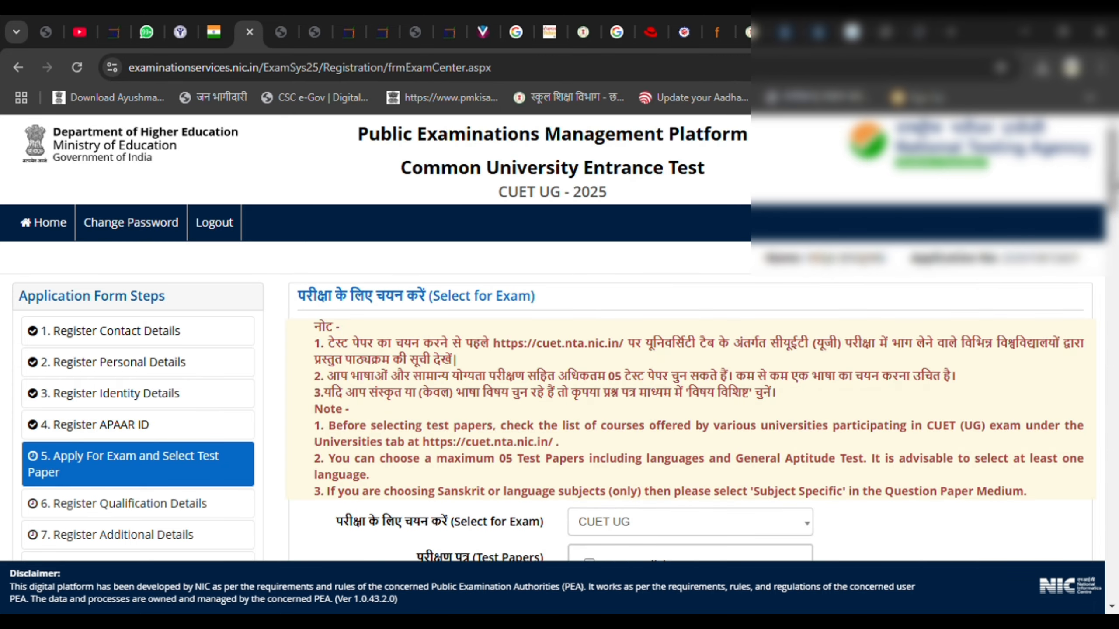
Select the 101 - English (Language) paper and set domain question paper medium to English
scroll(559, 335, down, 8)
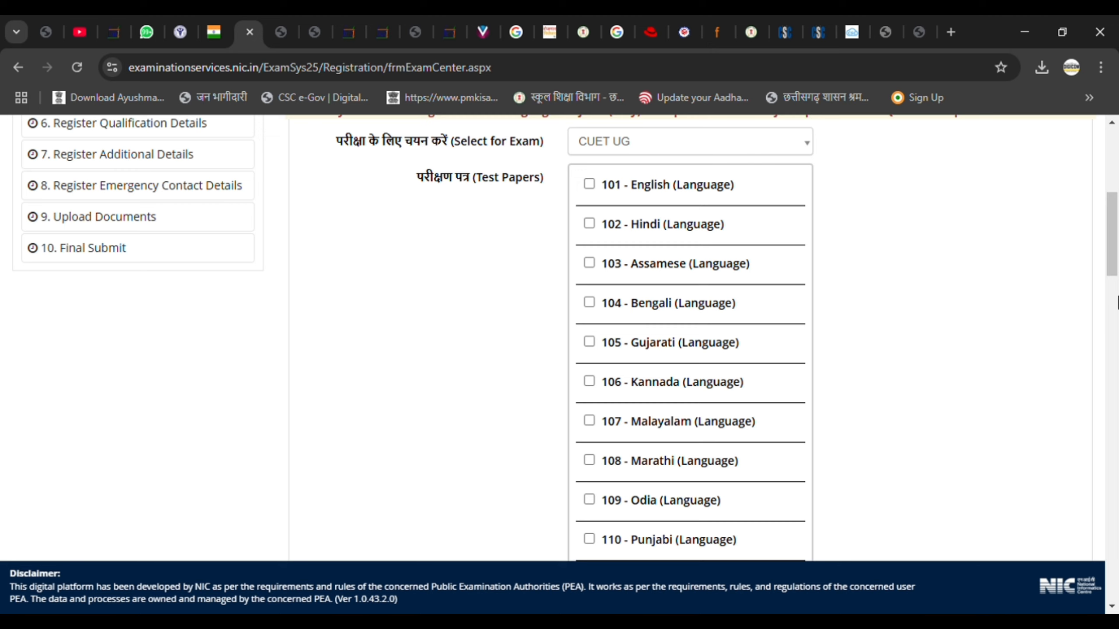
click(589, 185)
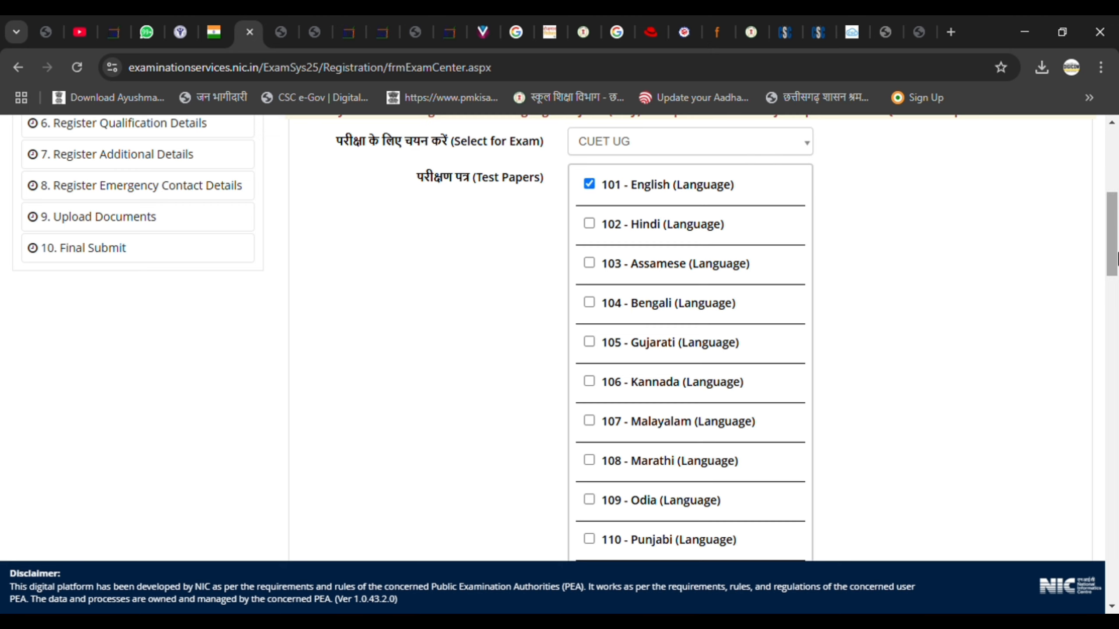
drag(1117, 258, 1116, 549)
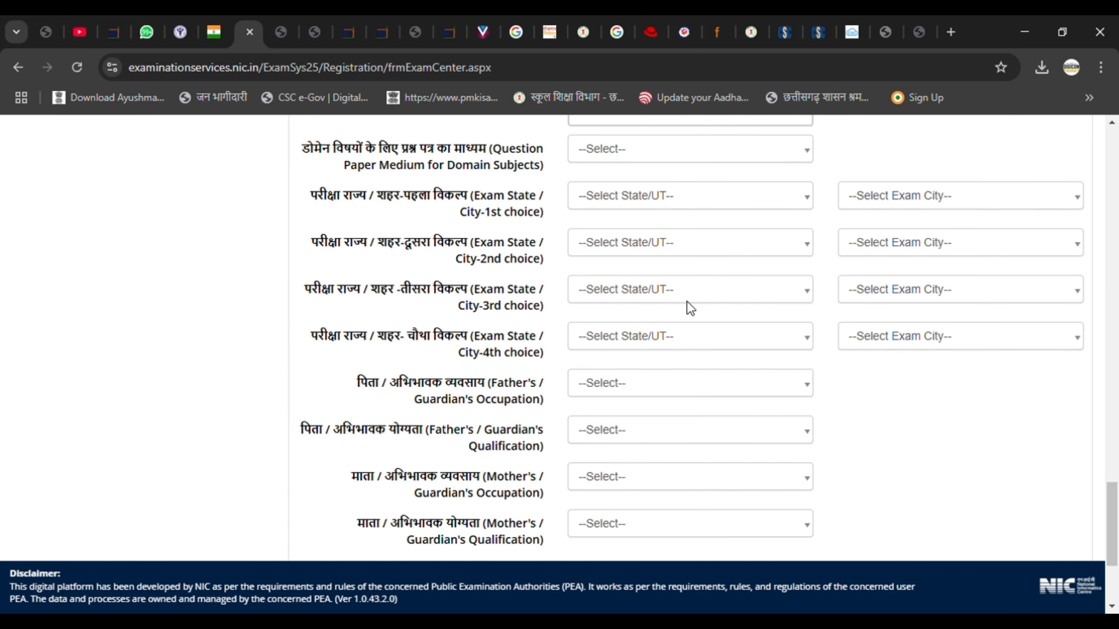
click(654, 158)
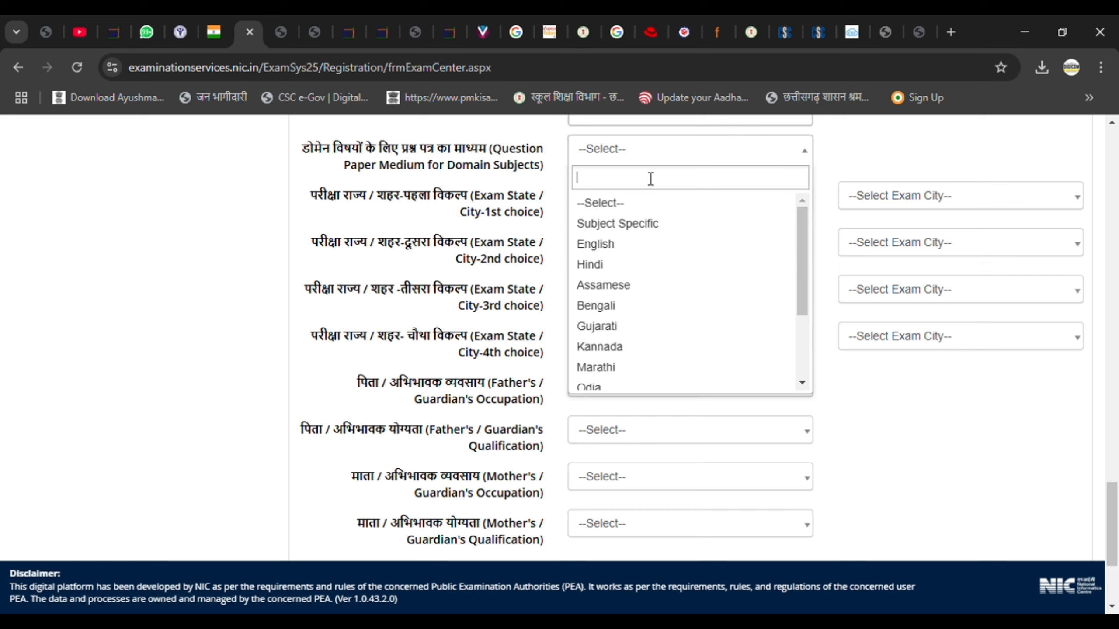
click(606, 243)
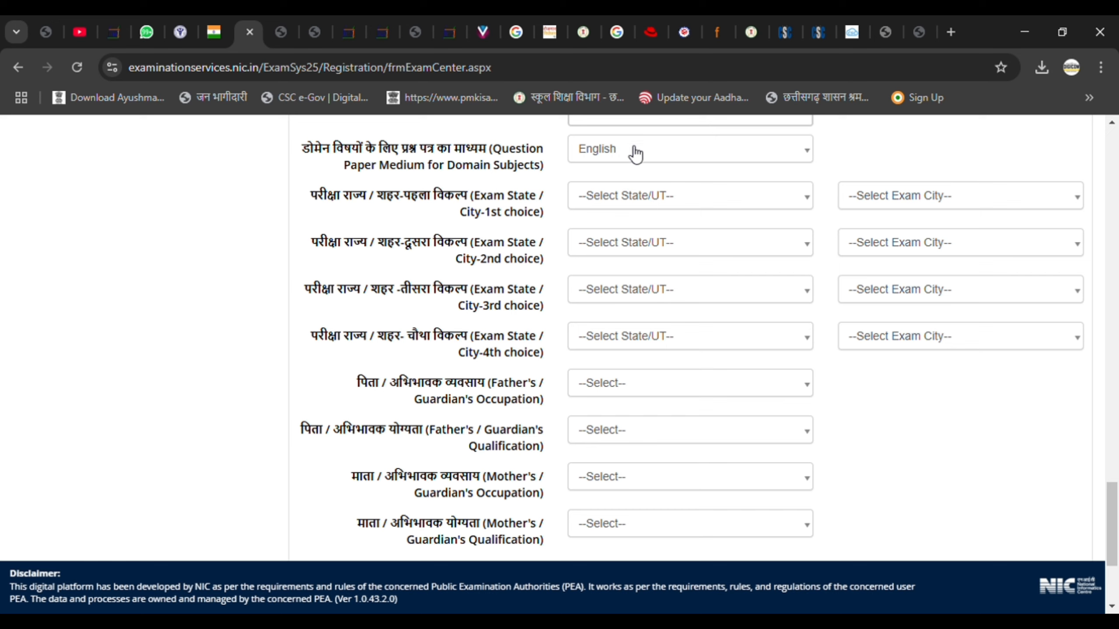
Choose CHHATTISGARH with a city for the first and second exam-centre choices
click(670, 192)
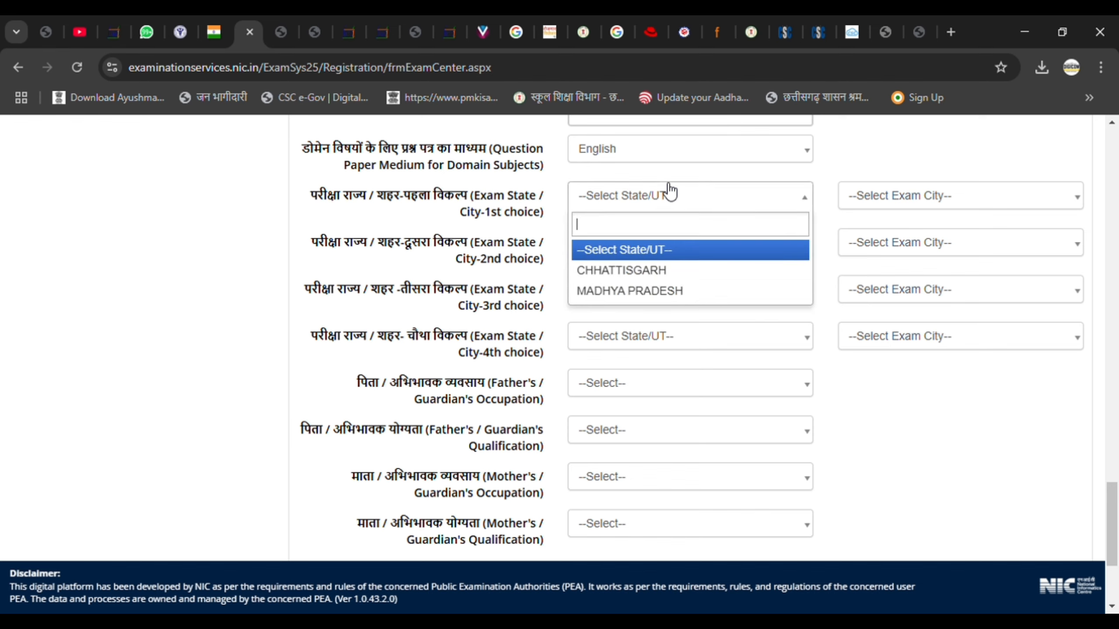
click(634, 266)
click(940, 198)
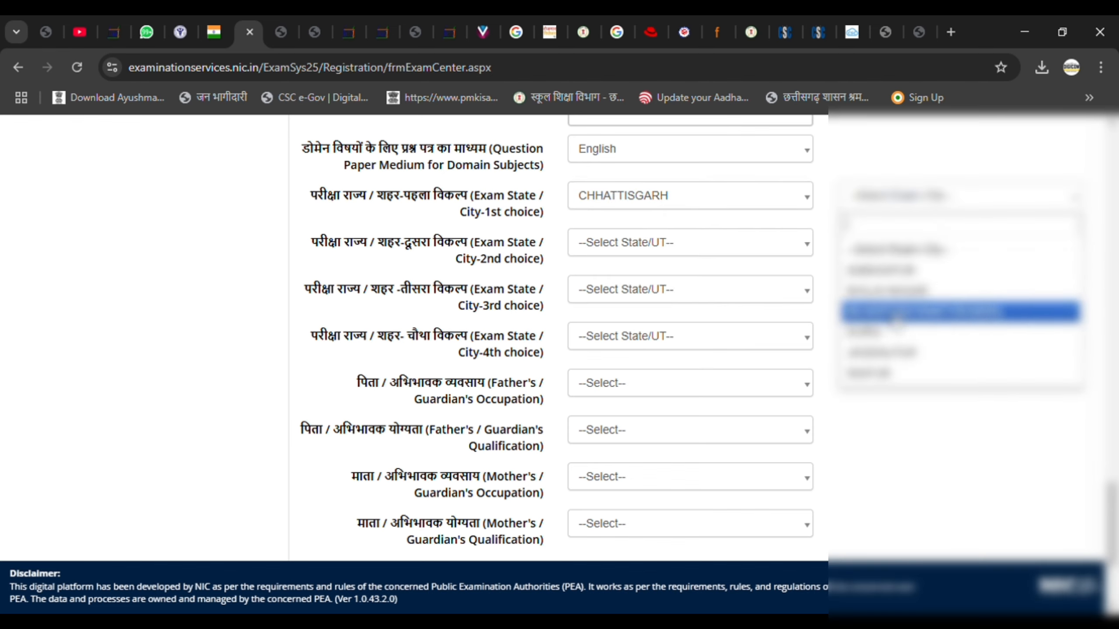
click(899, 331)
click(678, 250)
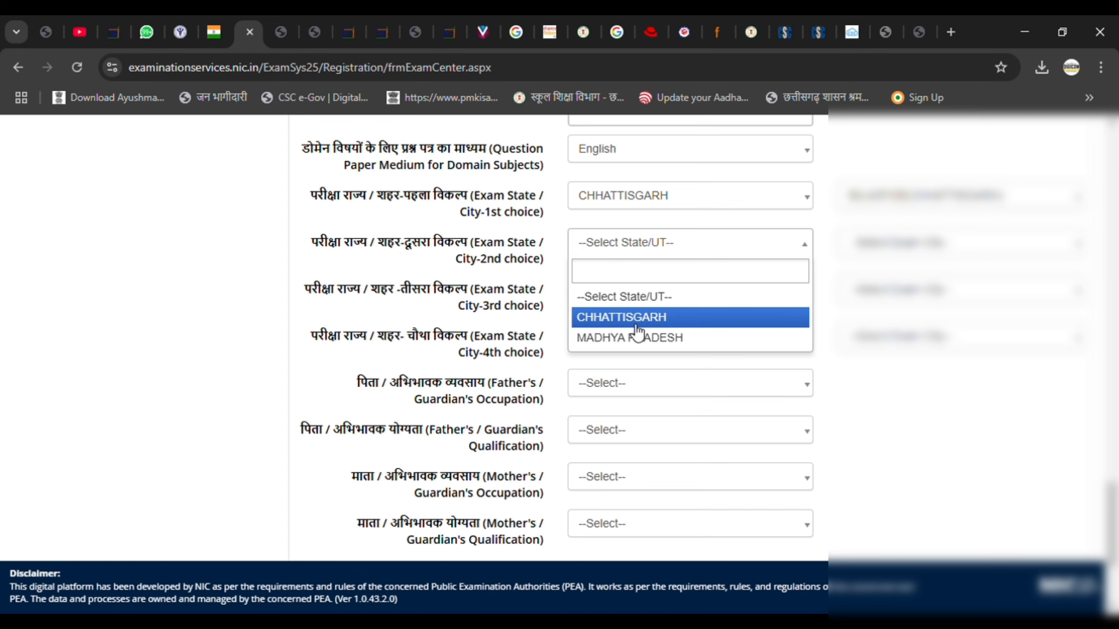
click(634, 319)
click(919, 251)
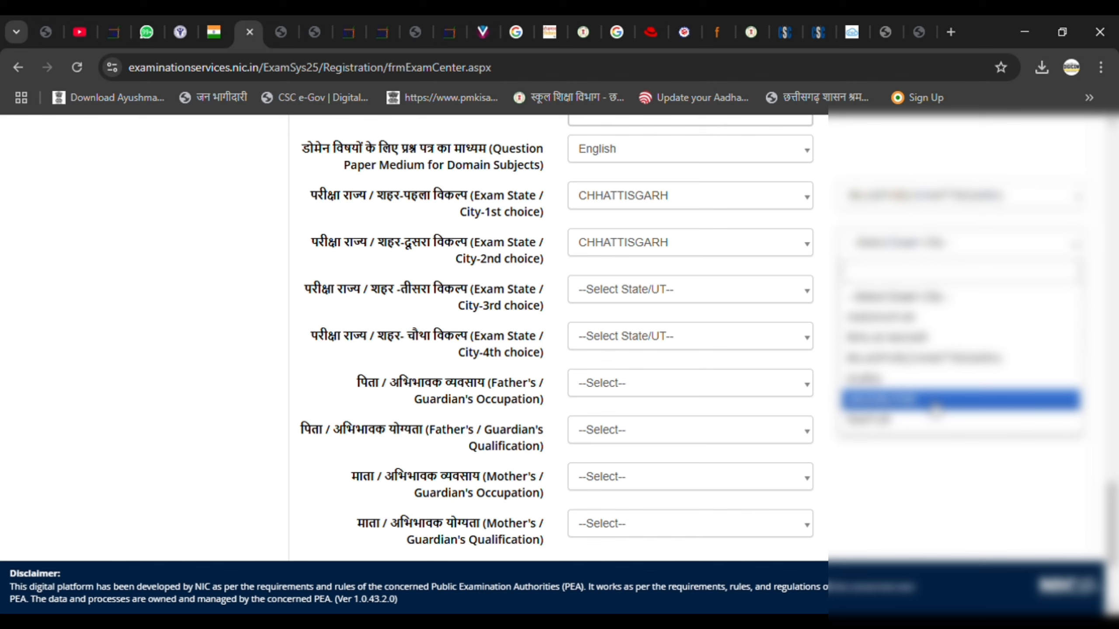
click(938, 410)
click(672, 297)
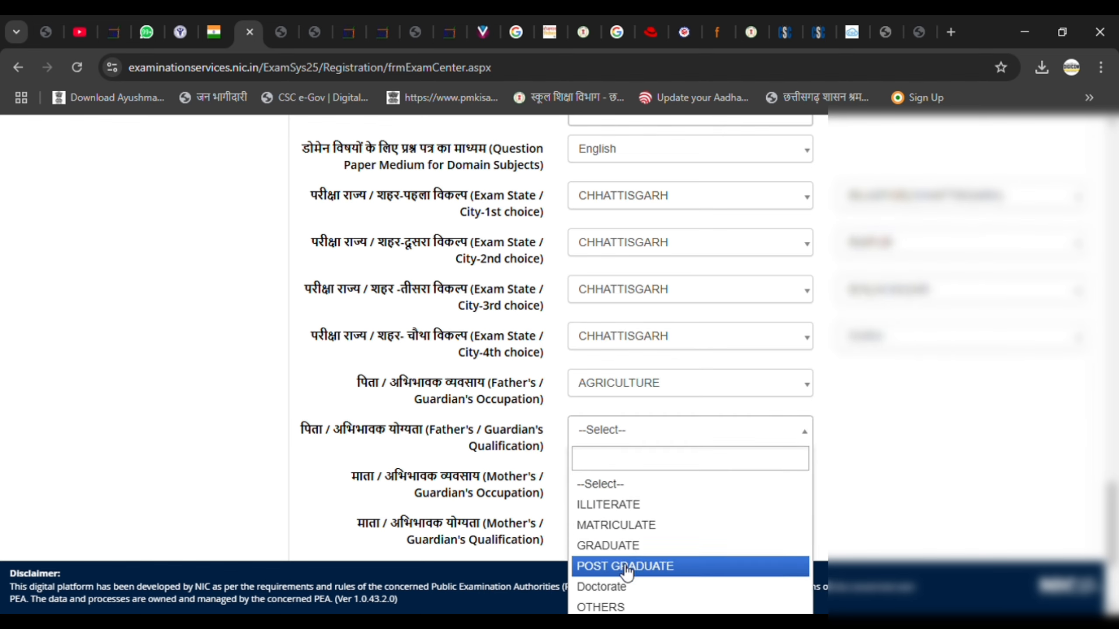
Set father's qualification to POST GRADUATE and mother's occupation to OTHERS (INCLUDING HOUSE WIFE)
click(626, 568)
click(687, 485)
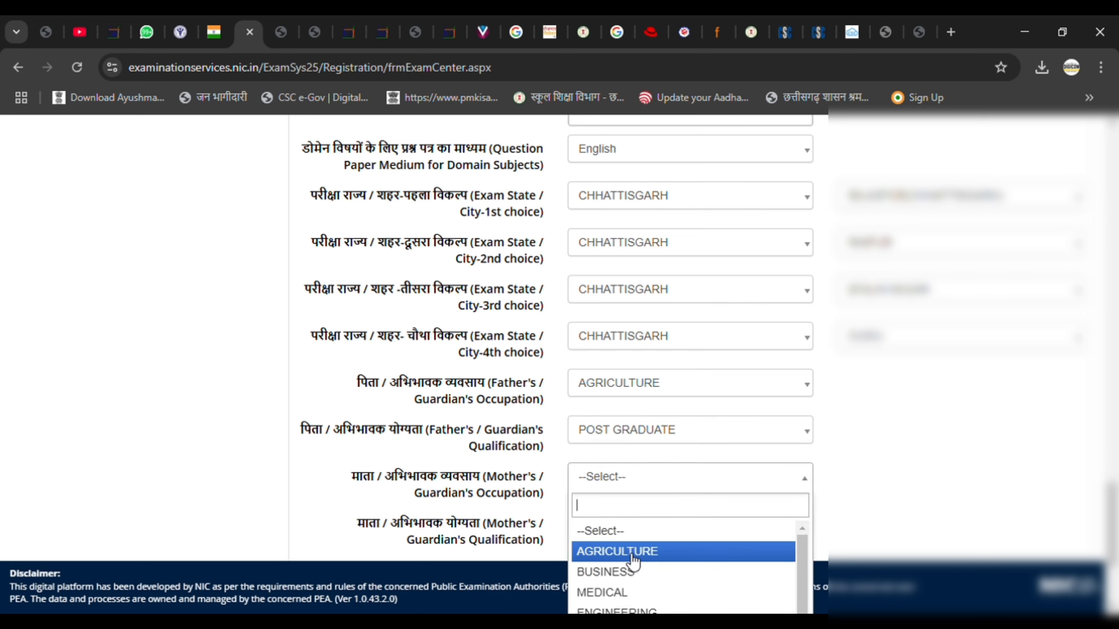
click(981, 411)
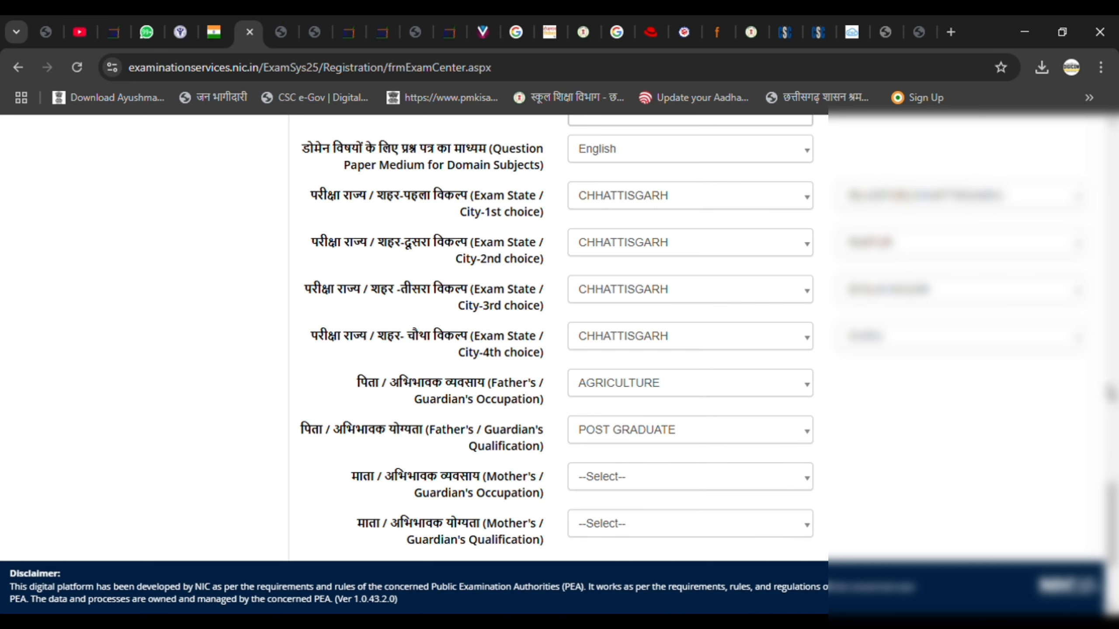
scroll(1110, 484, down, 5)
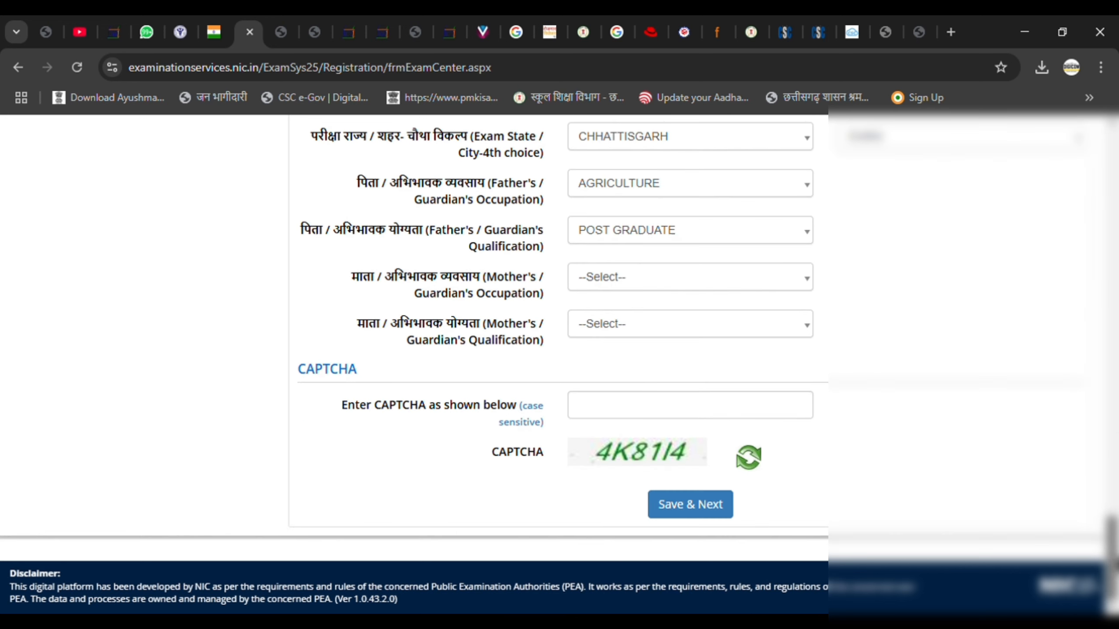
click(690, 291)
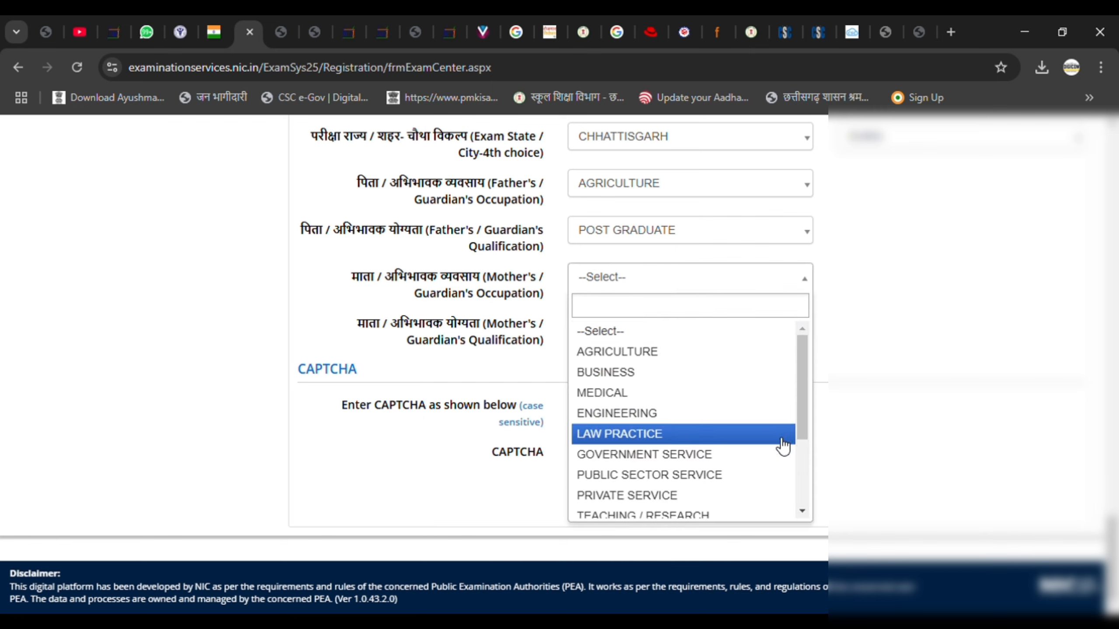
scroll(802, 470, down, 3)
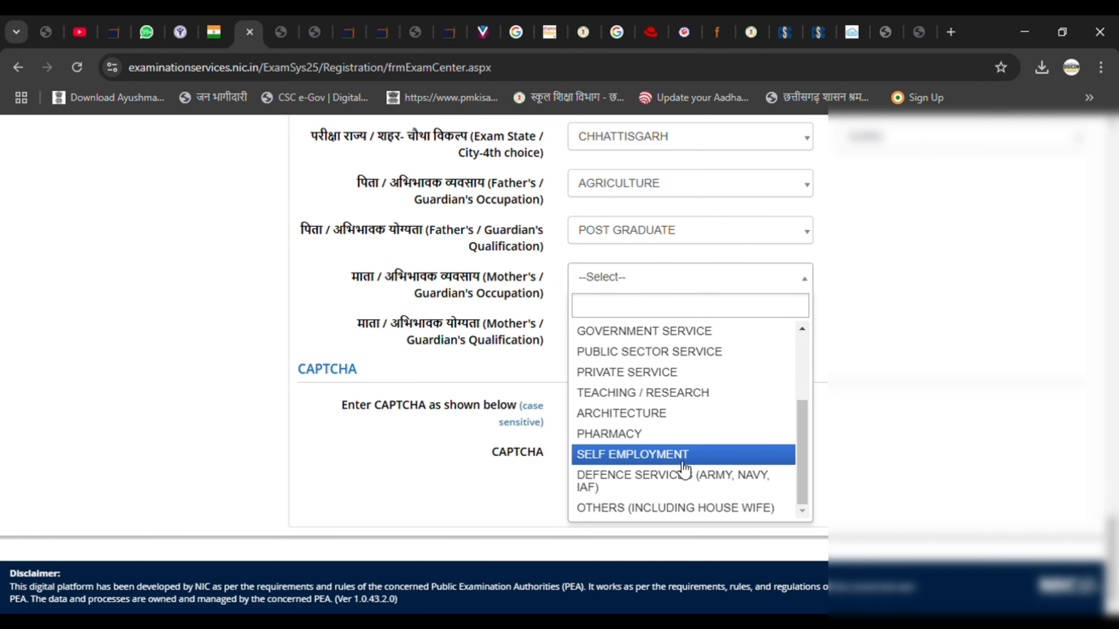
click(631, 509)
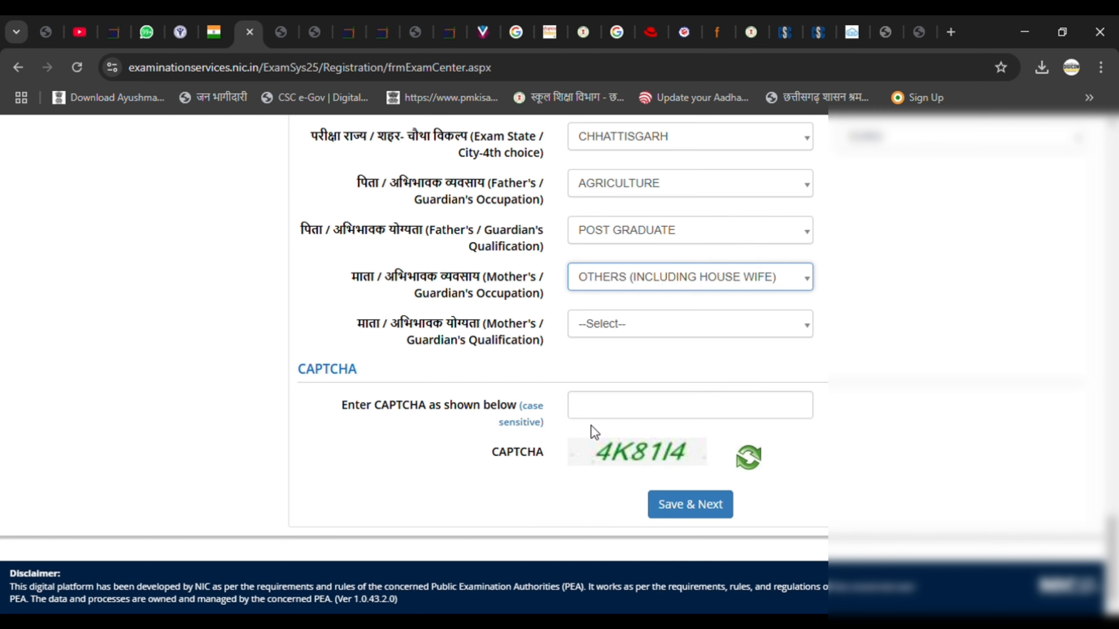
click(607, 334)
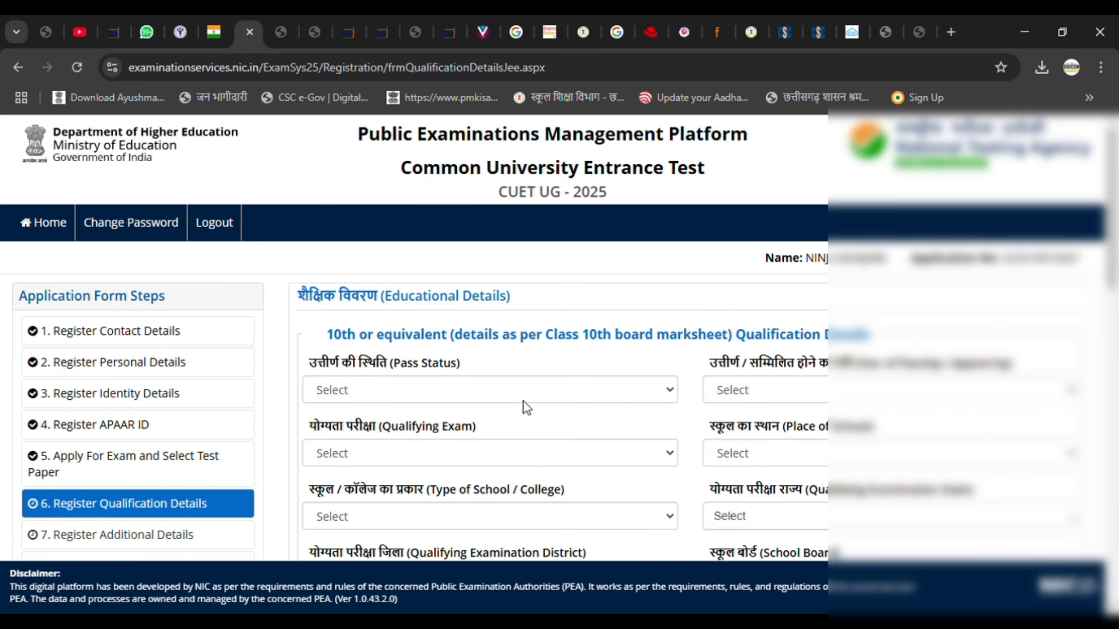
Mark 10th as Passed and choose CHHATISGARH BOARD OF SECONDARY EDUCATION as the board
scroll(523, 401, down, 4)
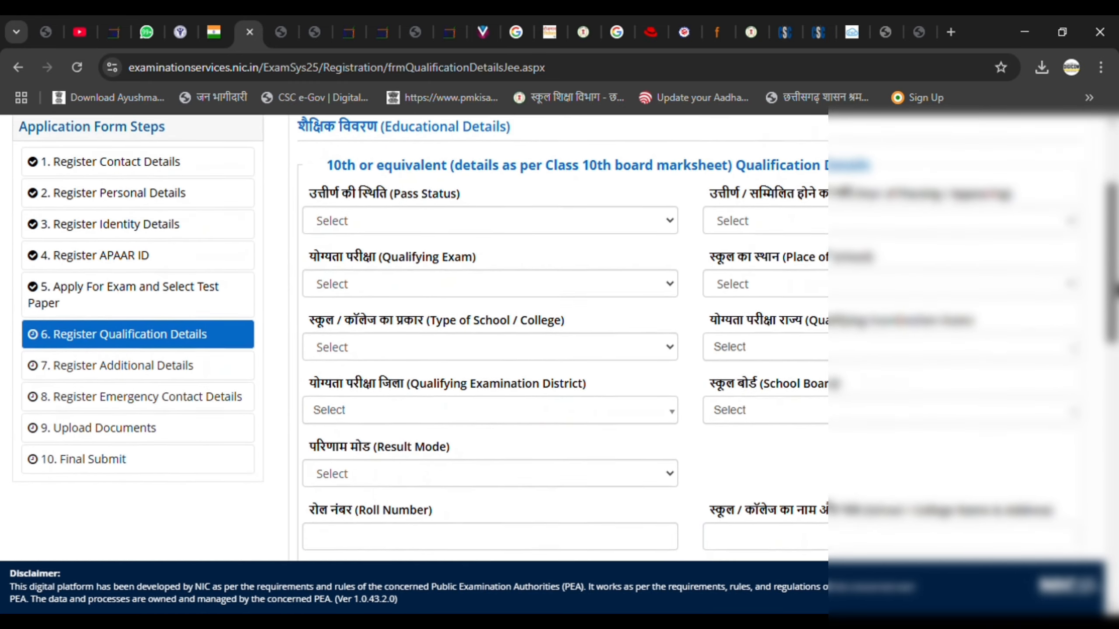
drag(1115, 286, 1115, 299)
click(560, 180)
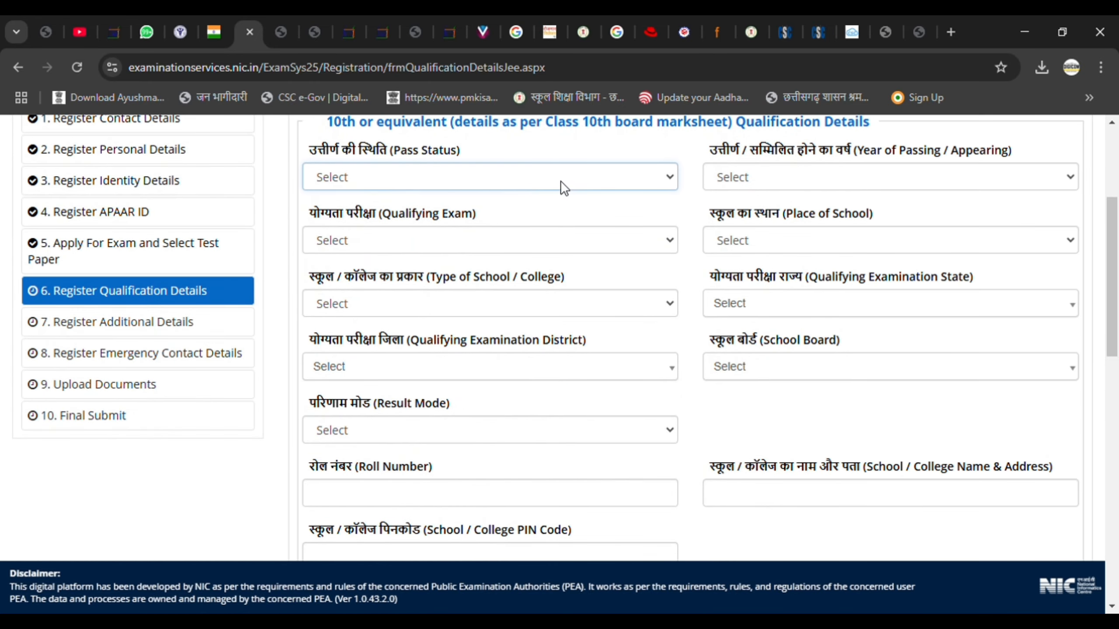
click(384, 222)
click(817, 181)
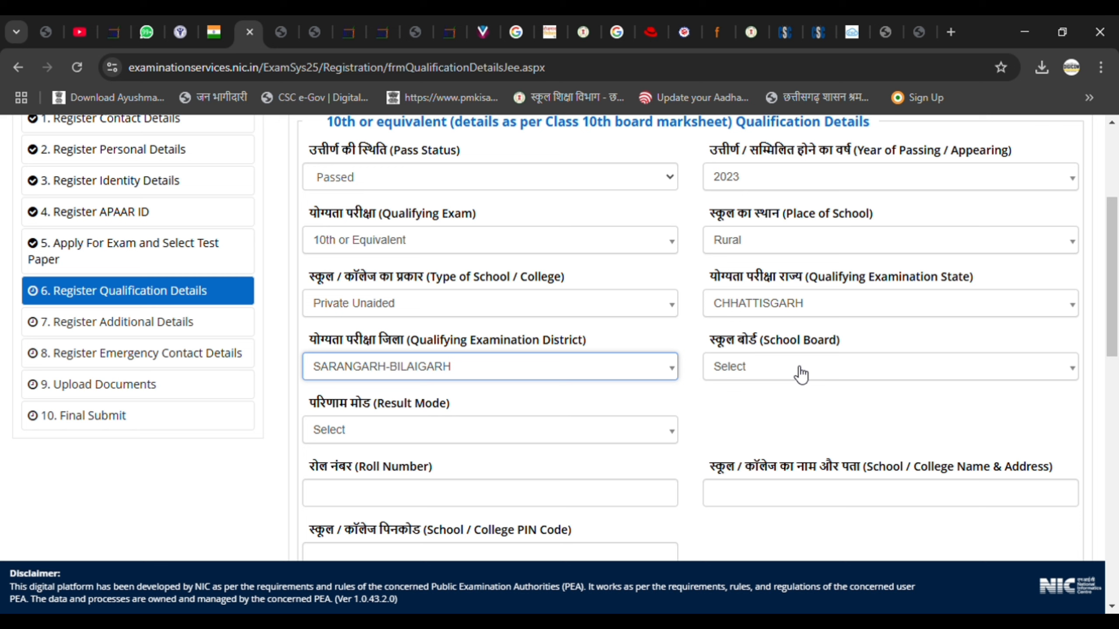
click(798, 372)
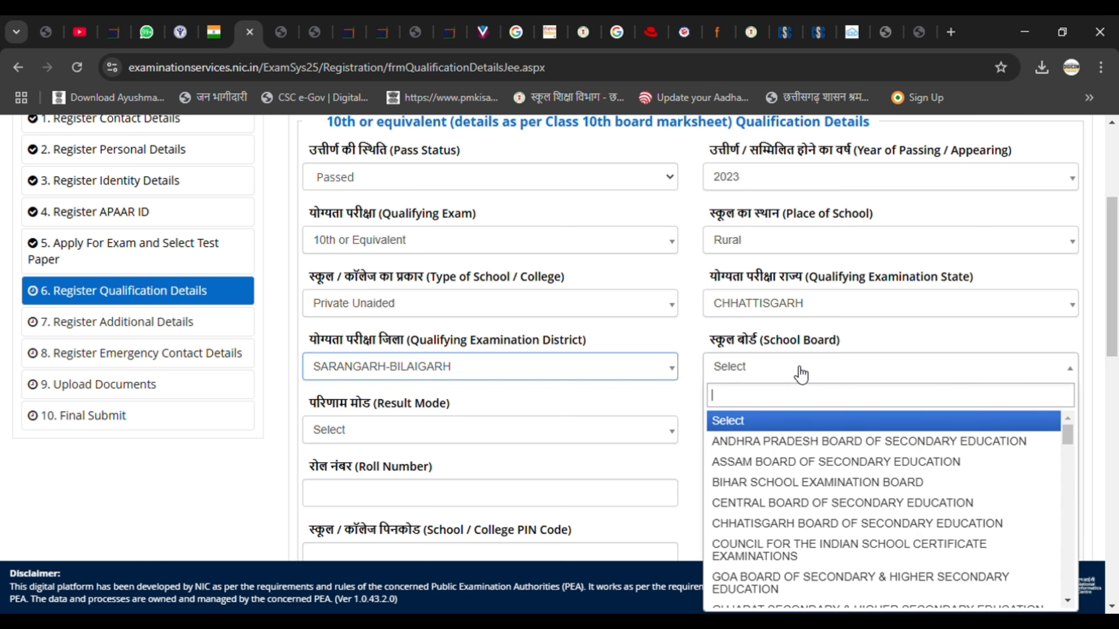
text(CE)
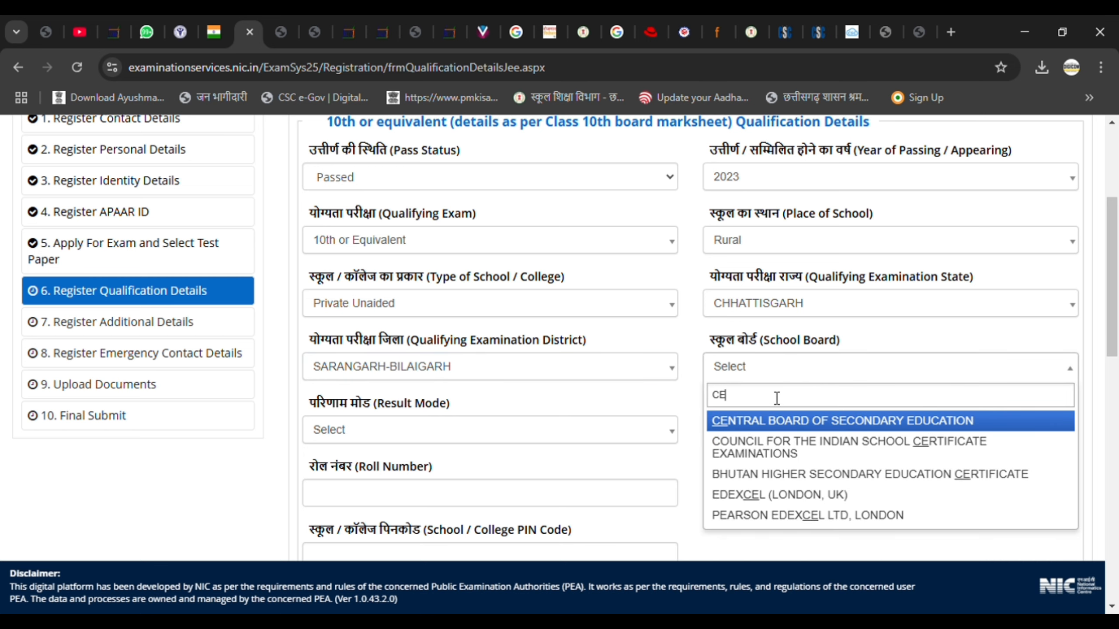
key(BackSpace)
key(BackSpace)
text(CHH)
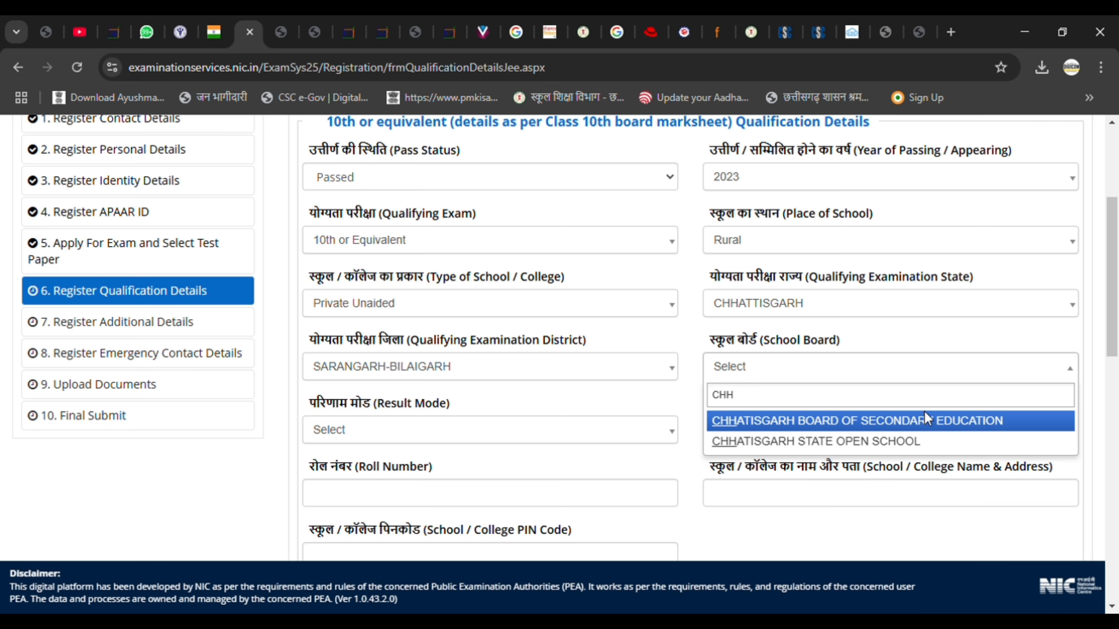
click(976, 421)
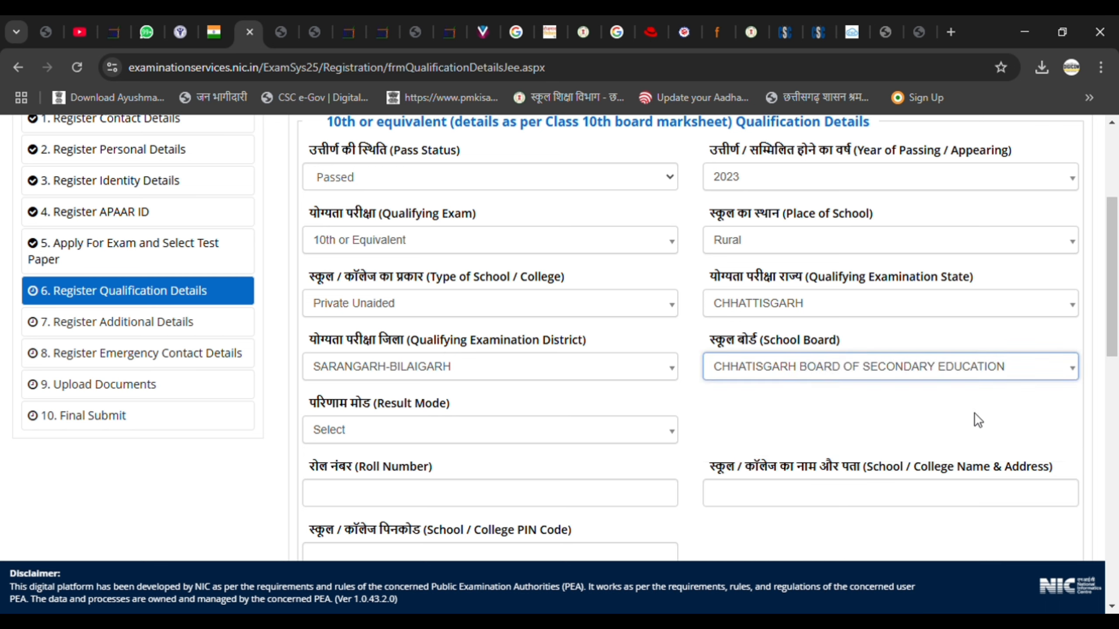
click(355, 431)
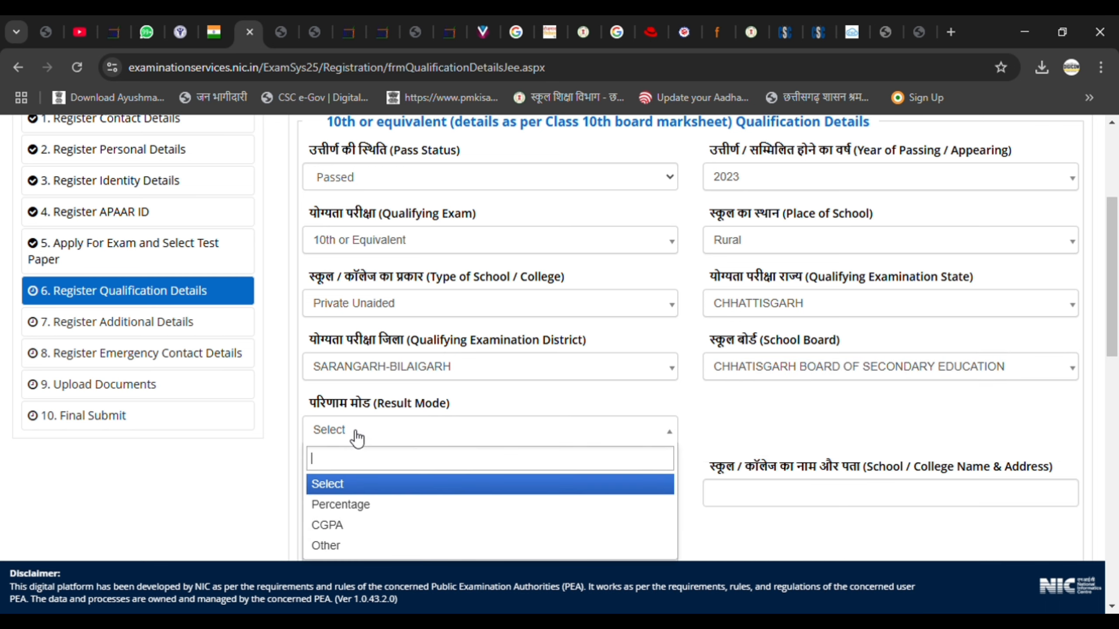
click(357, 505)
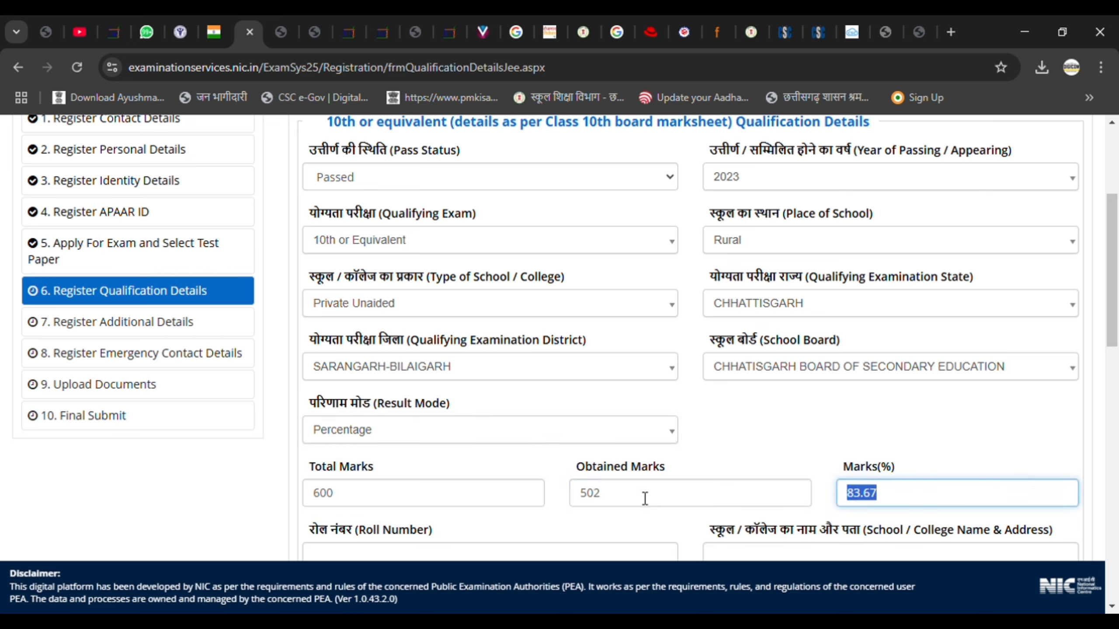
drag(1116, 287, 1117, 416)
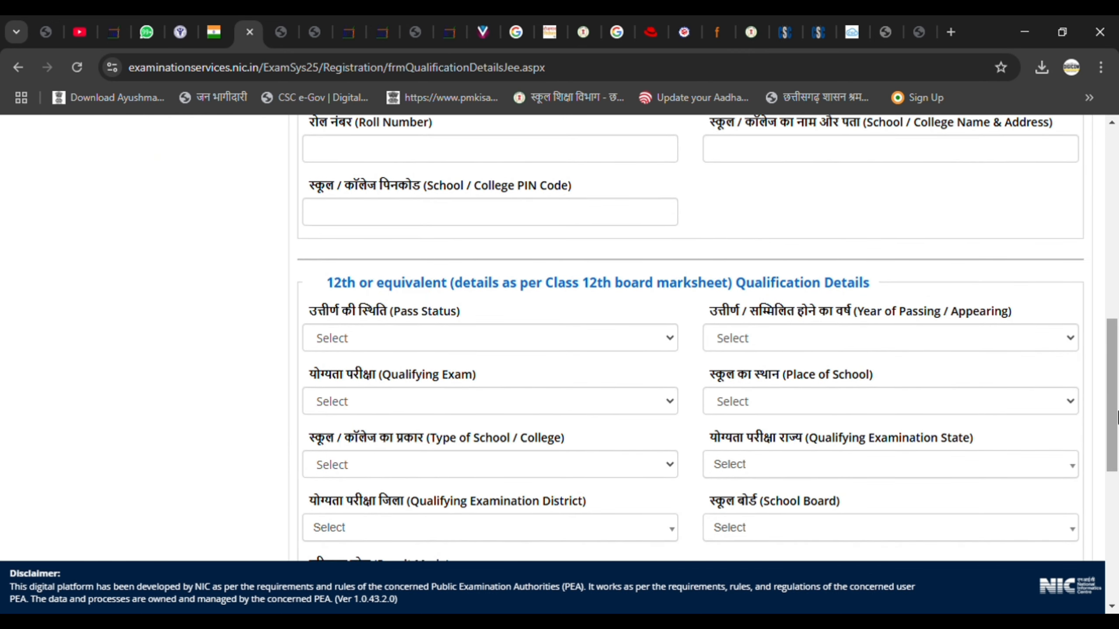
click(406, 148)
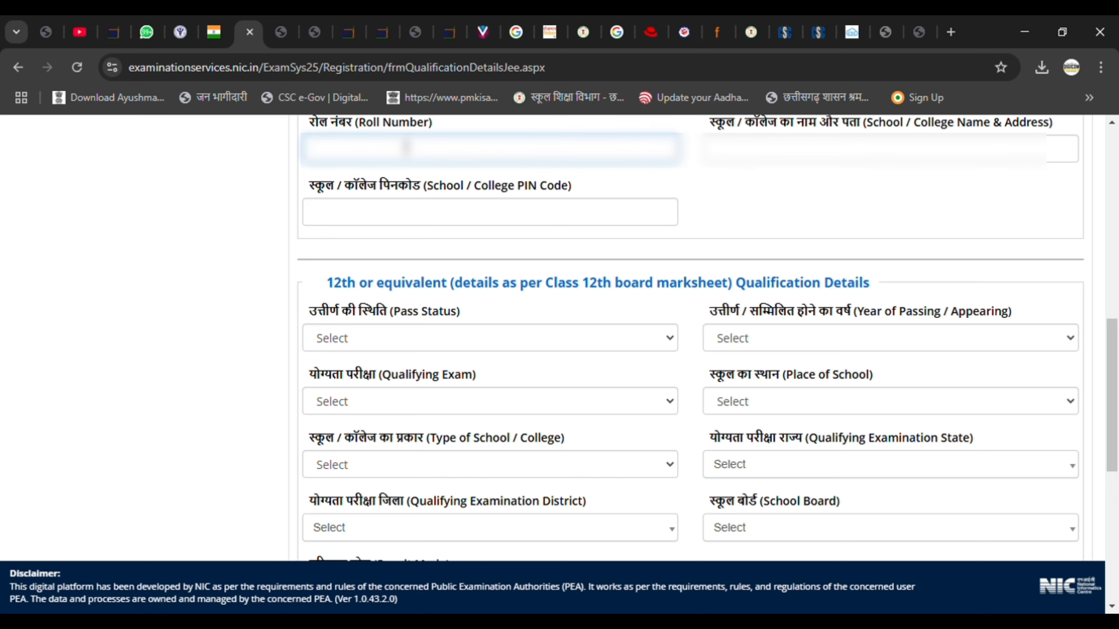
click(526, 222)
text(493222)
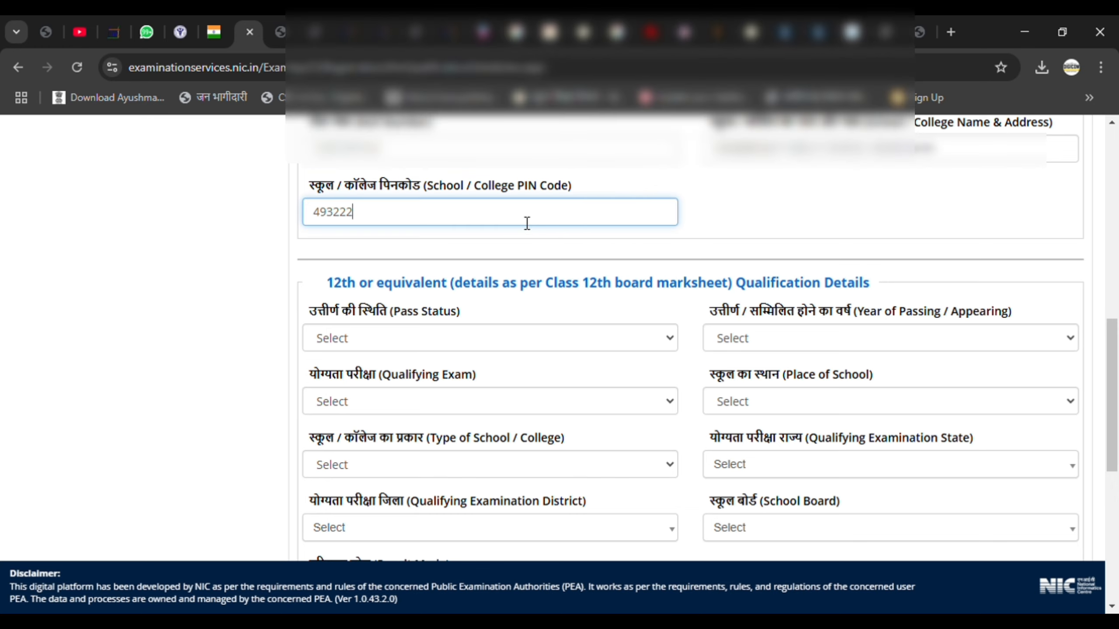
click(785, 215)
Mark 12th as Appearing, Class 12th or equivalent, in a Rural, Private Unaided school
scroll(1114, 349, down, 3)
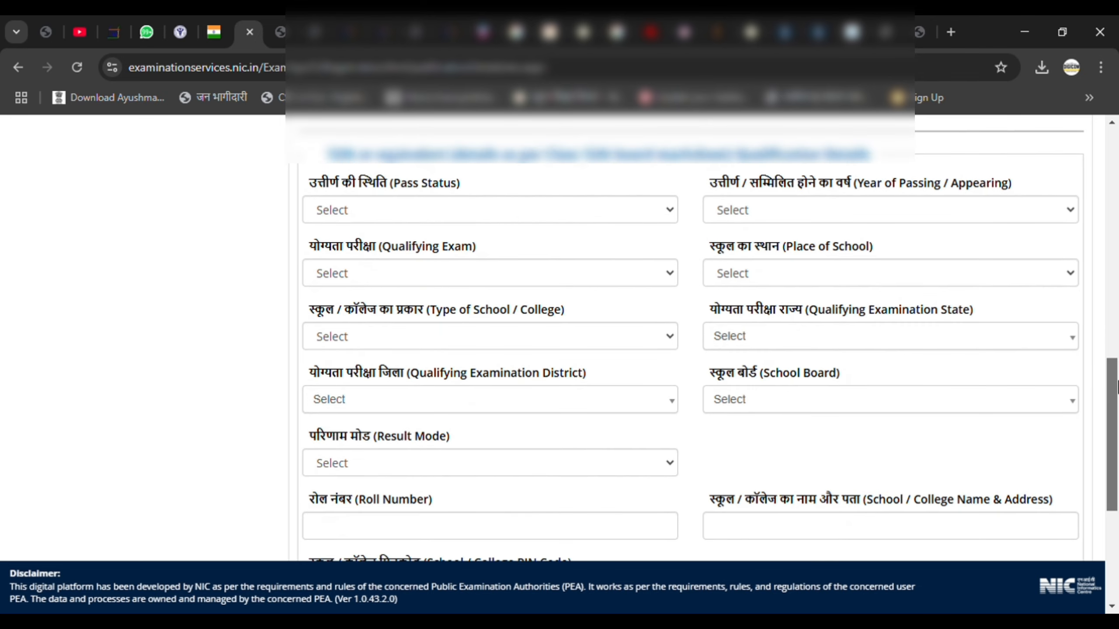
click(370, 197)
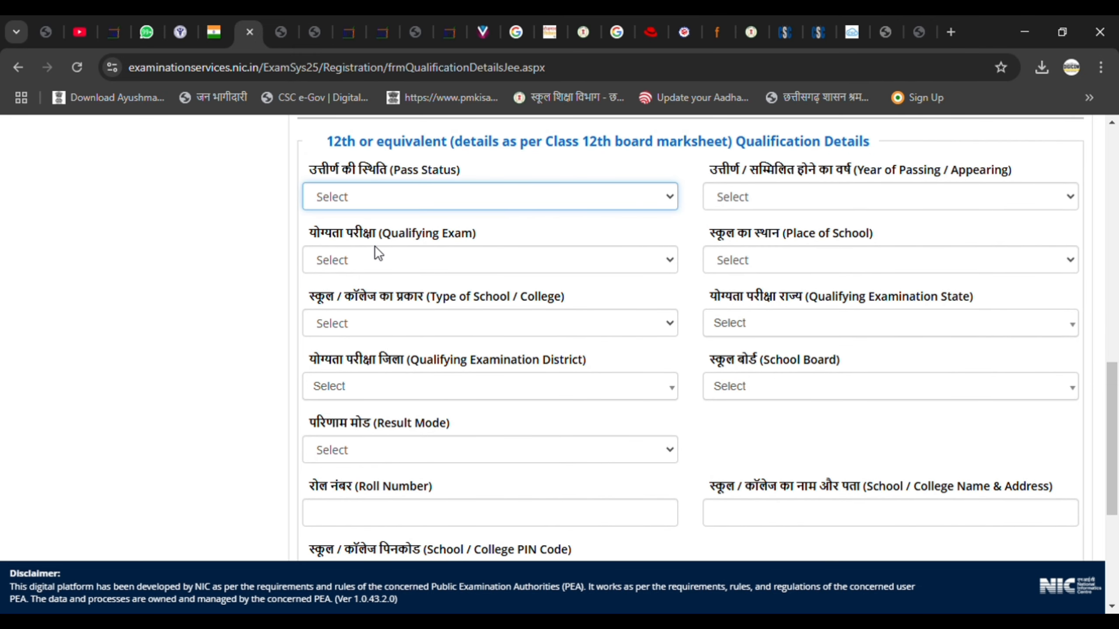
click(378, 270)
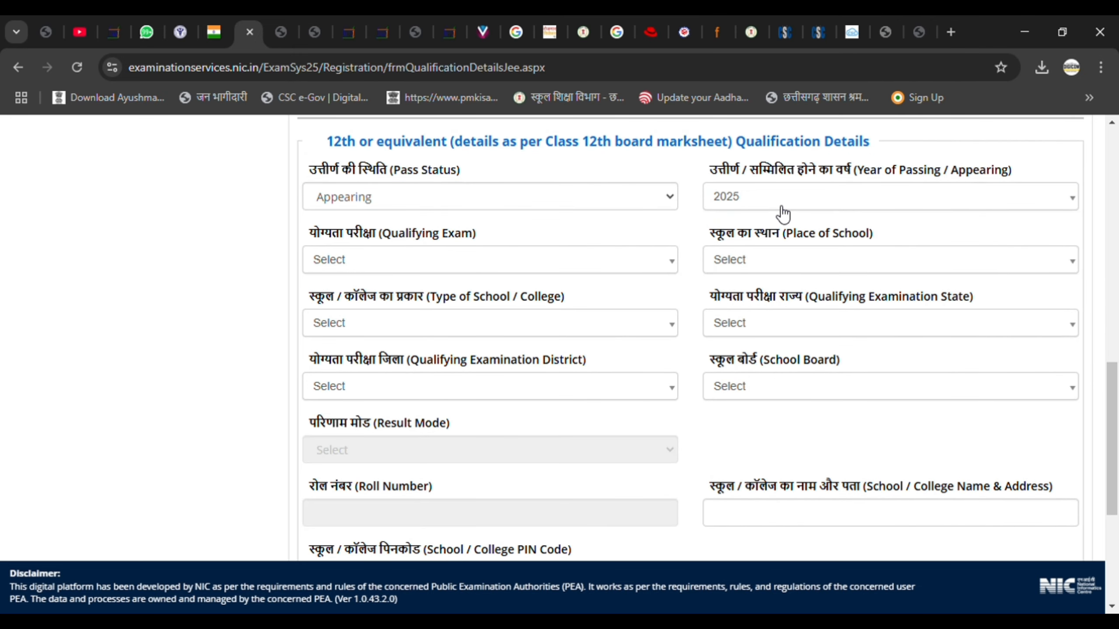
click(497, 268)
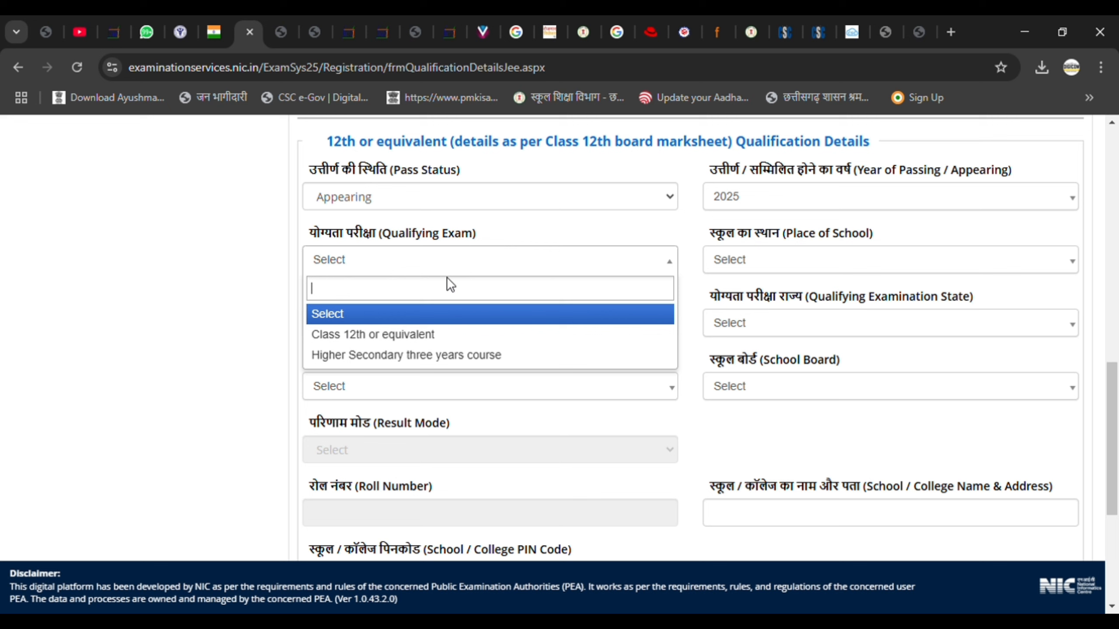
click(403, 335)
click(798, 262)
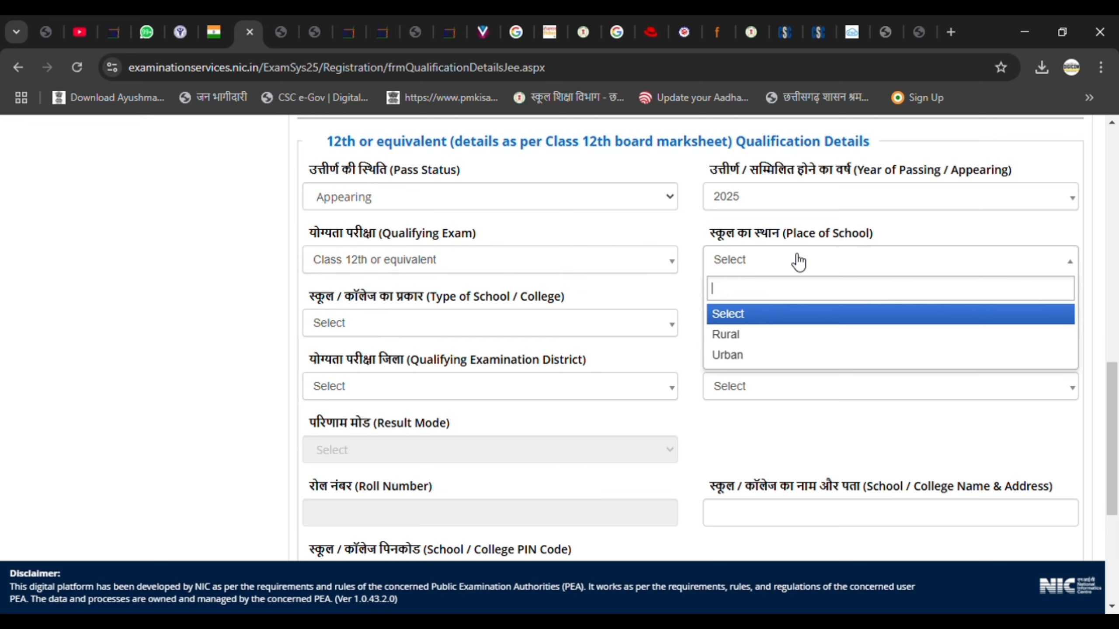
click(767, 334)
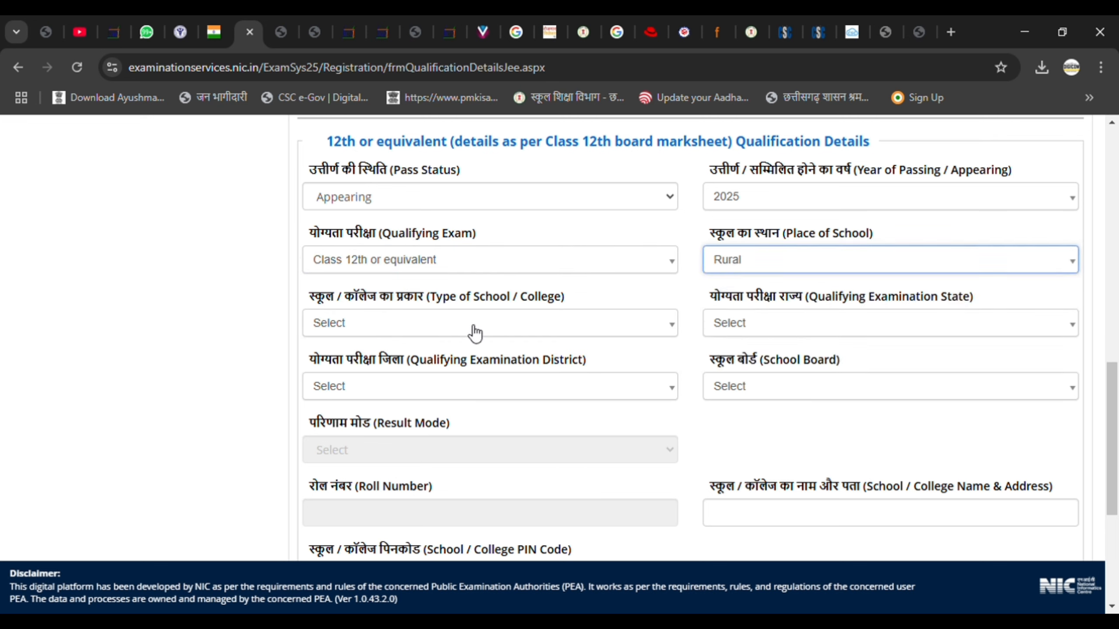
click(474, 334)
click(418, 461)
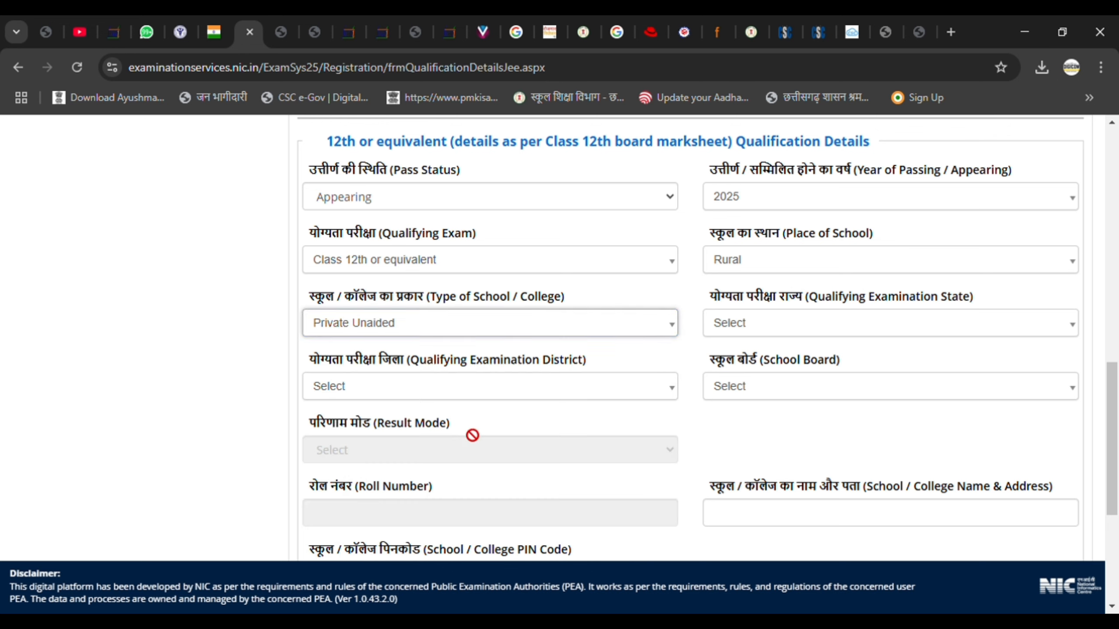
Set the 12th state to CHHATTISGARH, district and PIN 493222, then save with the CAPTCHA
click(842, 326)
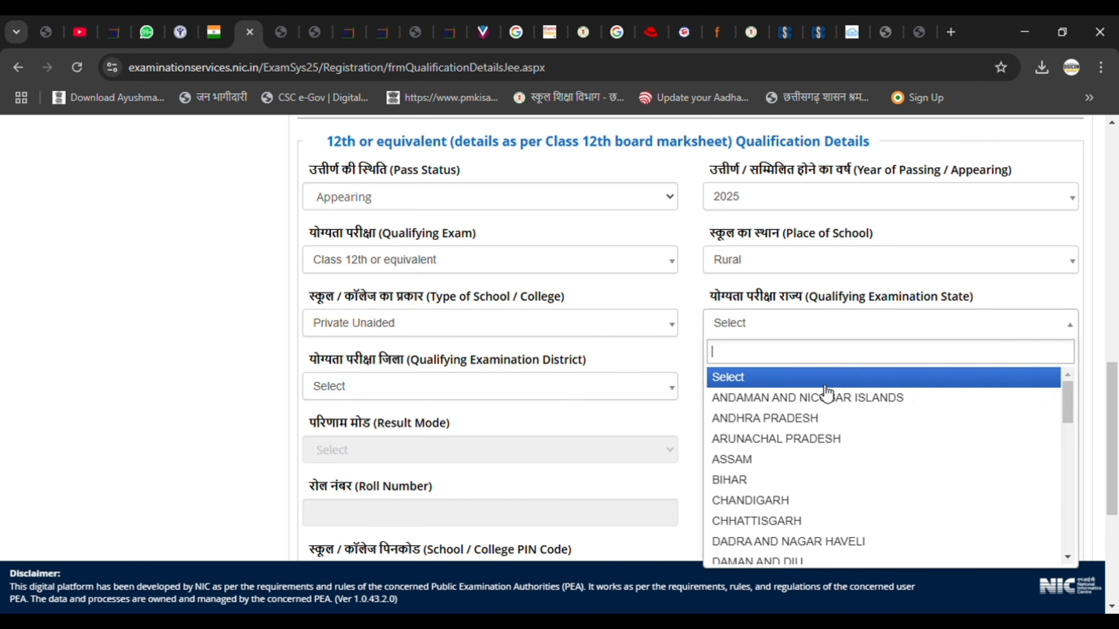
click(802, 523)
click(412, 394)
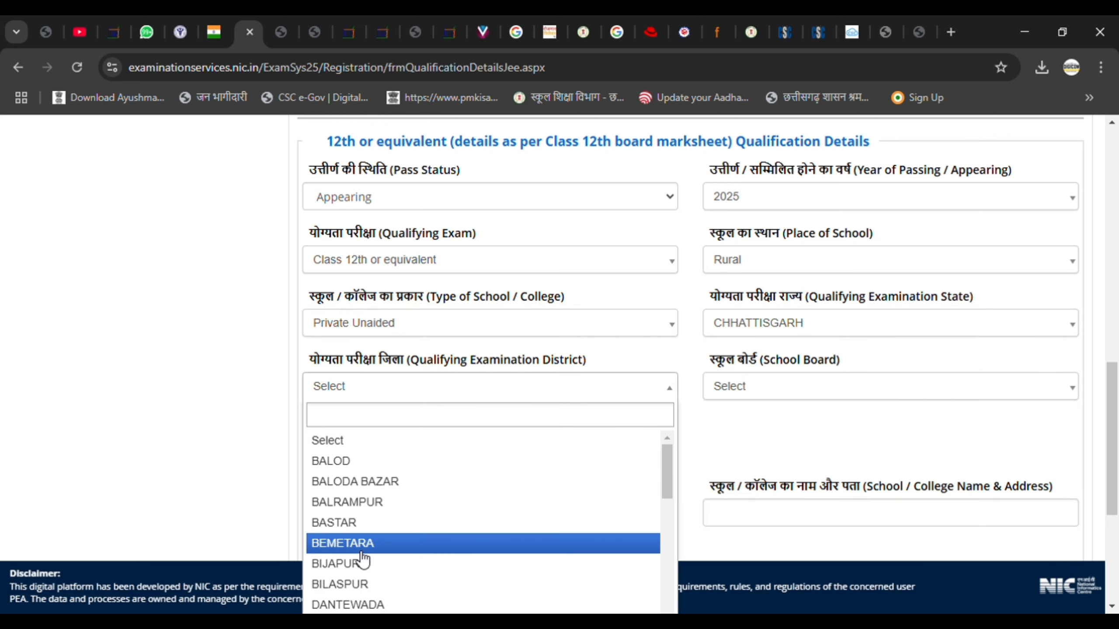
text(ma)
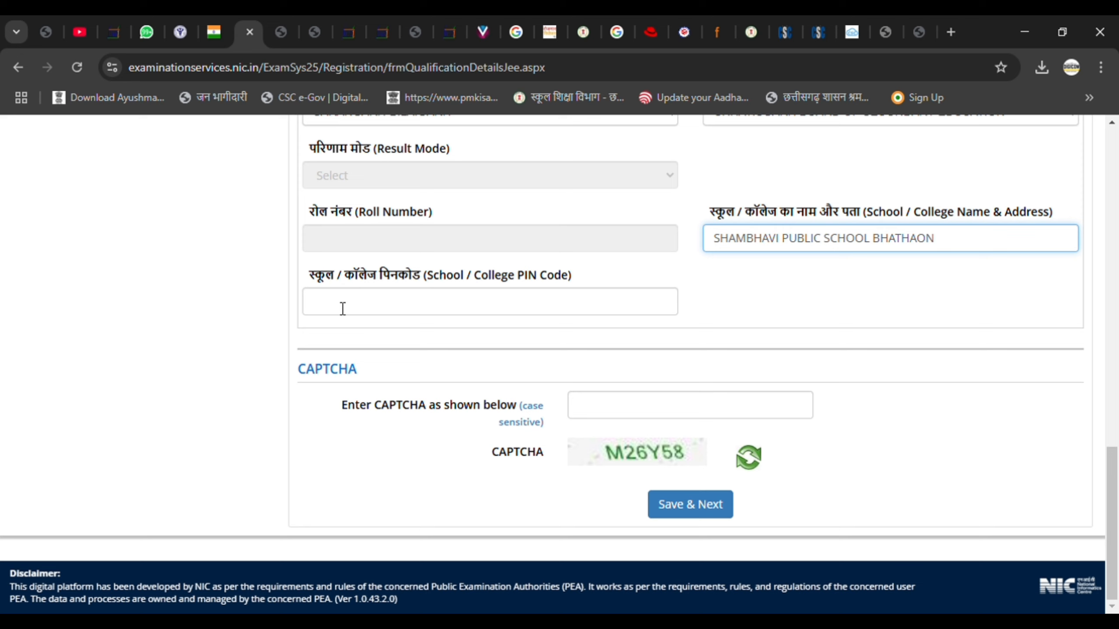
click(343, 309)
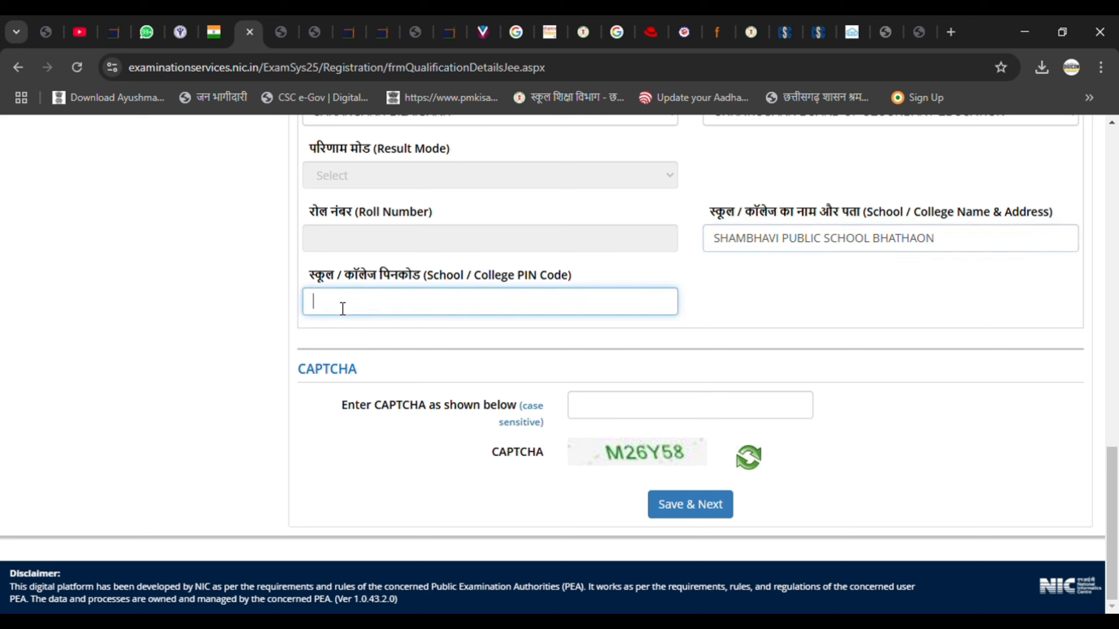
text(493222)
click(702, 411)
text(M2)
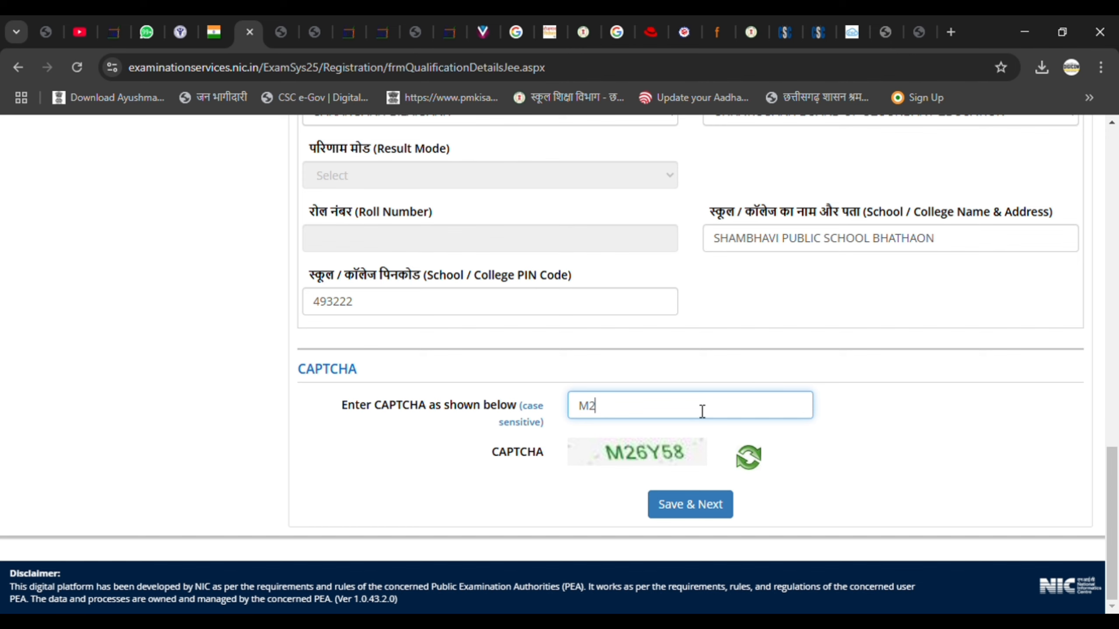
text(6Y58)
click(696, 495)
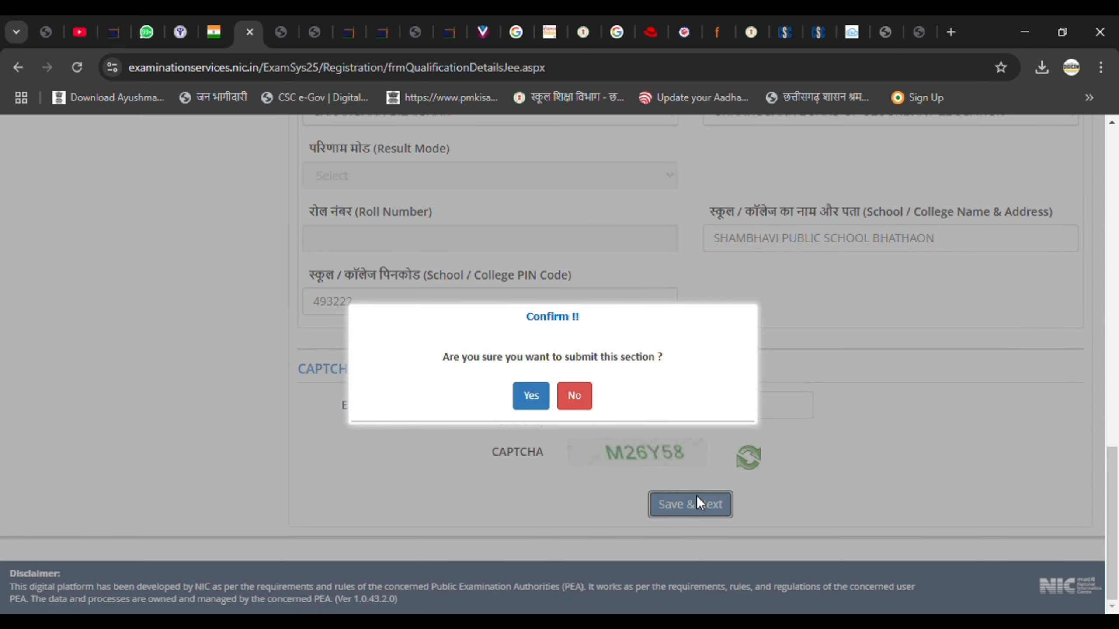
click(531, 394)
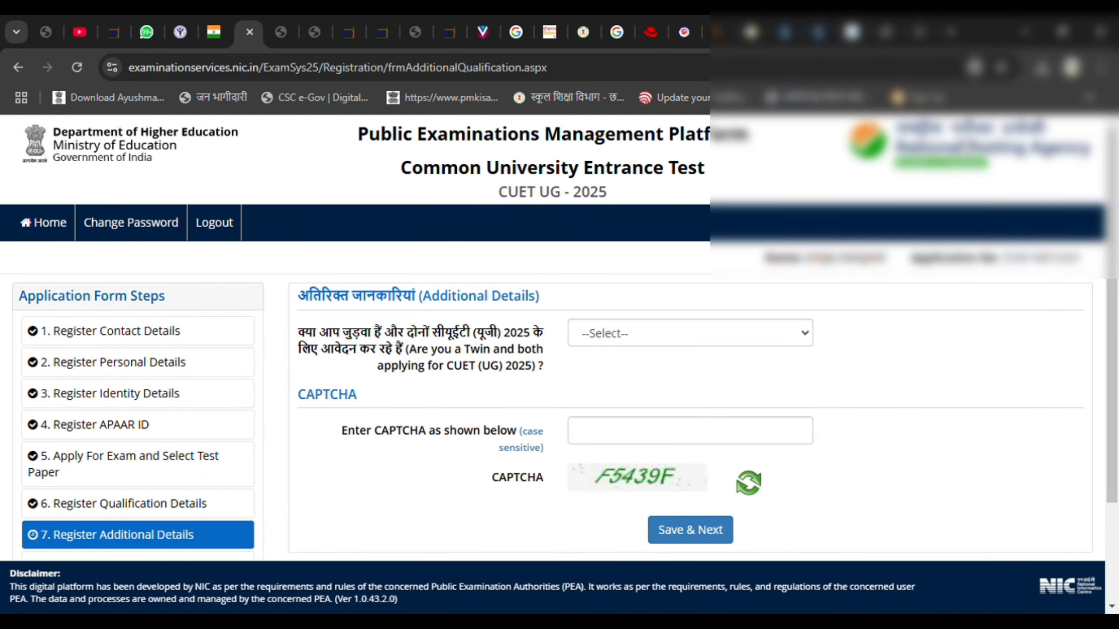
Answer No to the twin applicant question and save the additional details with the CAPTCHA
click(692, 335)
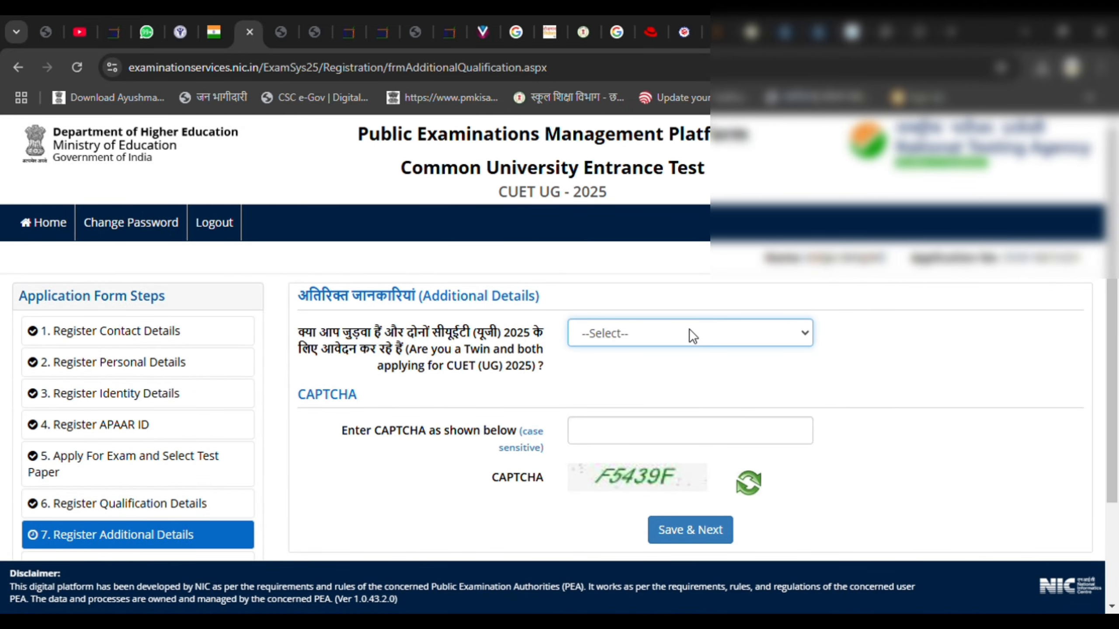
click(632, 399)
click(642, 445)
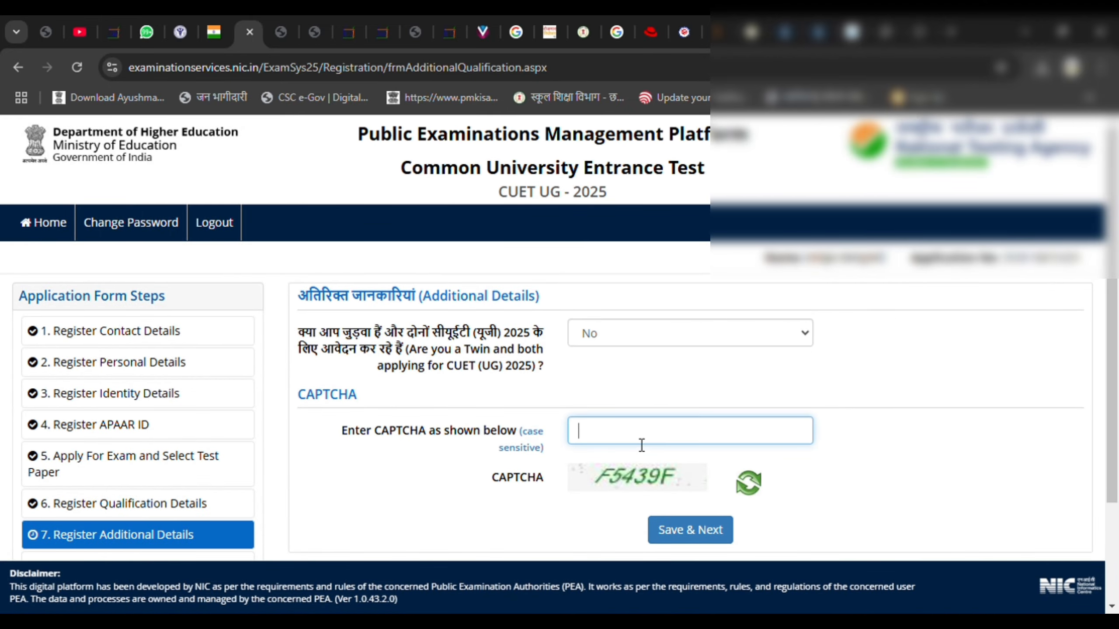
text(F5439F)
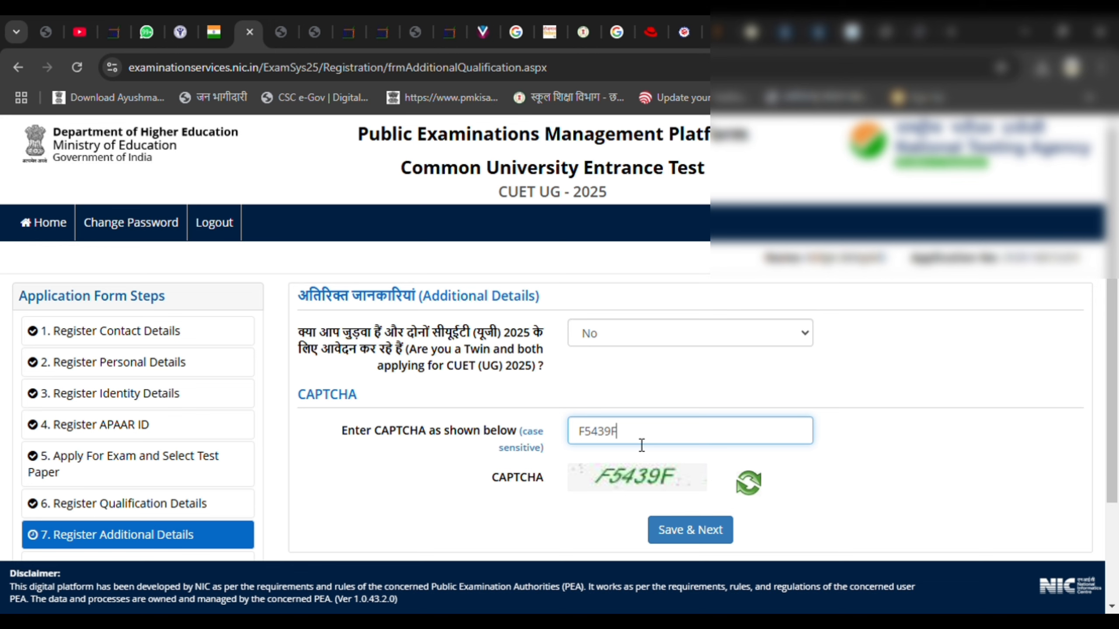
click(687, 528)
click(530, 397)
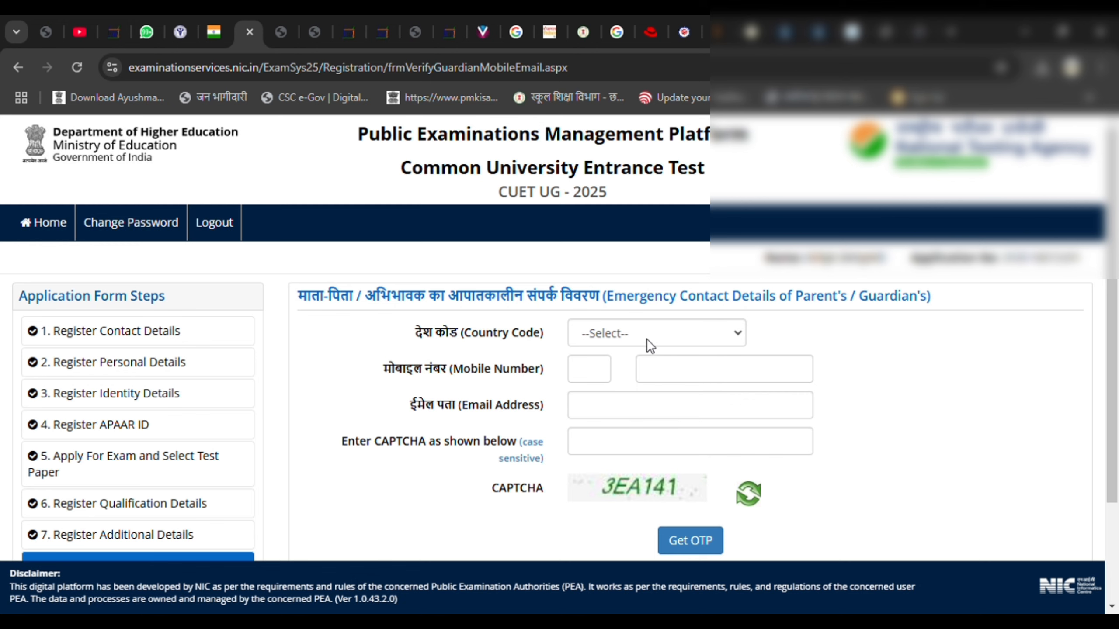
Verify the guardian's emergency mobile and email with their OTPs after choosing the country code
click(646, 338)
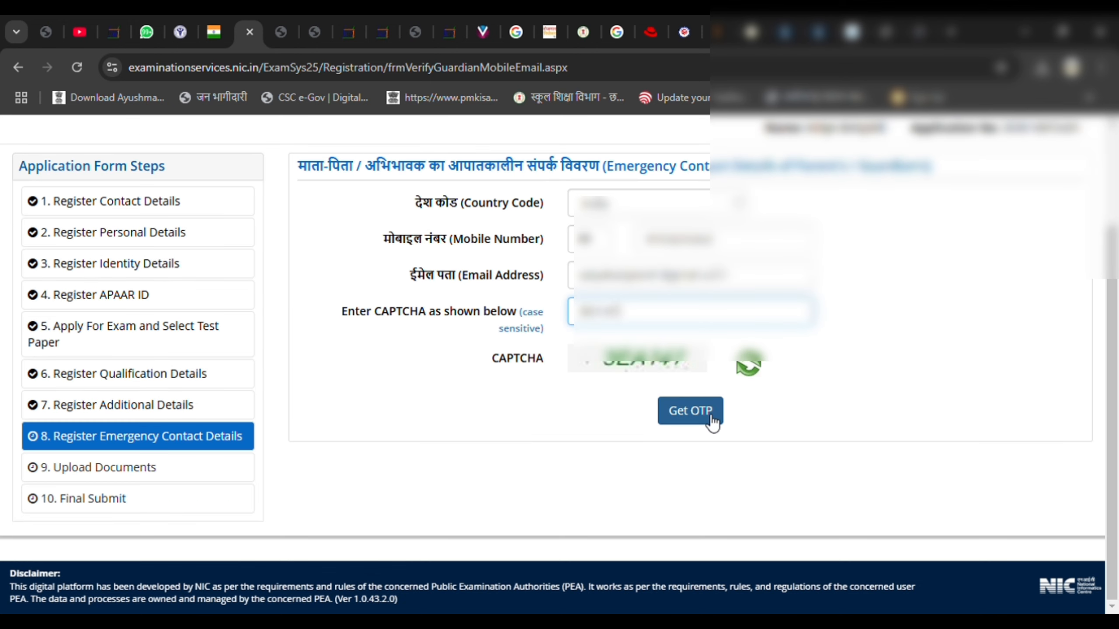
click(710, 421)
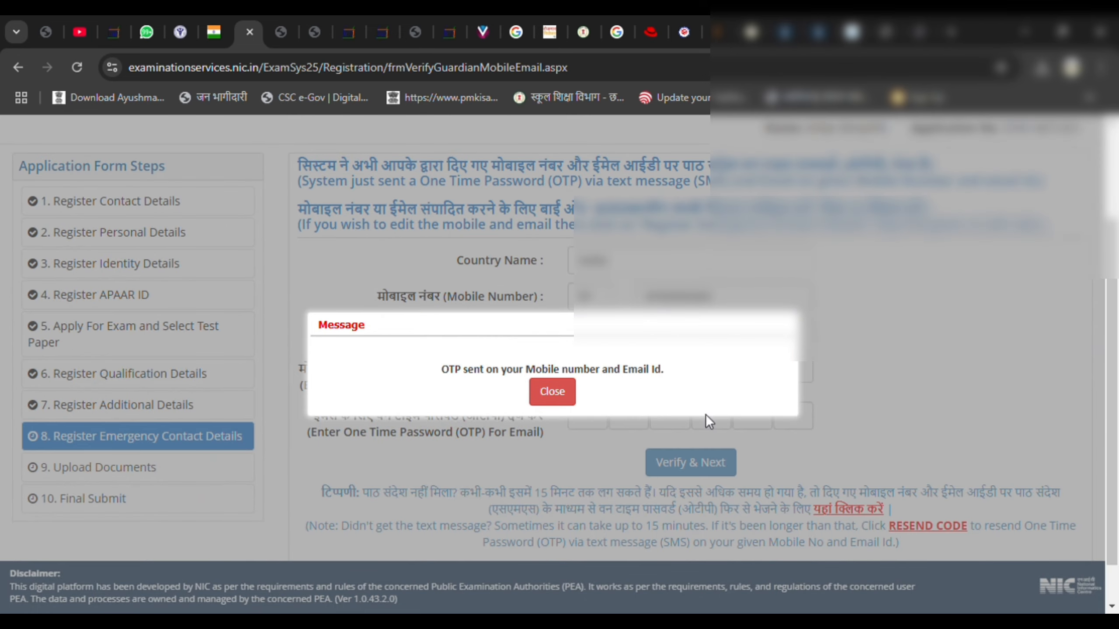
click(553, 397)
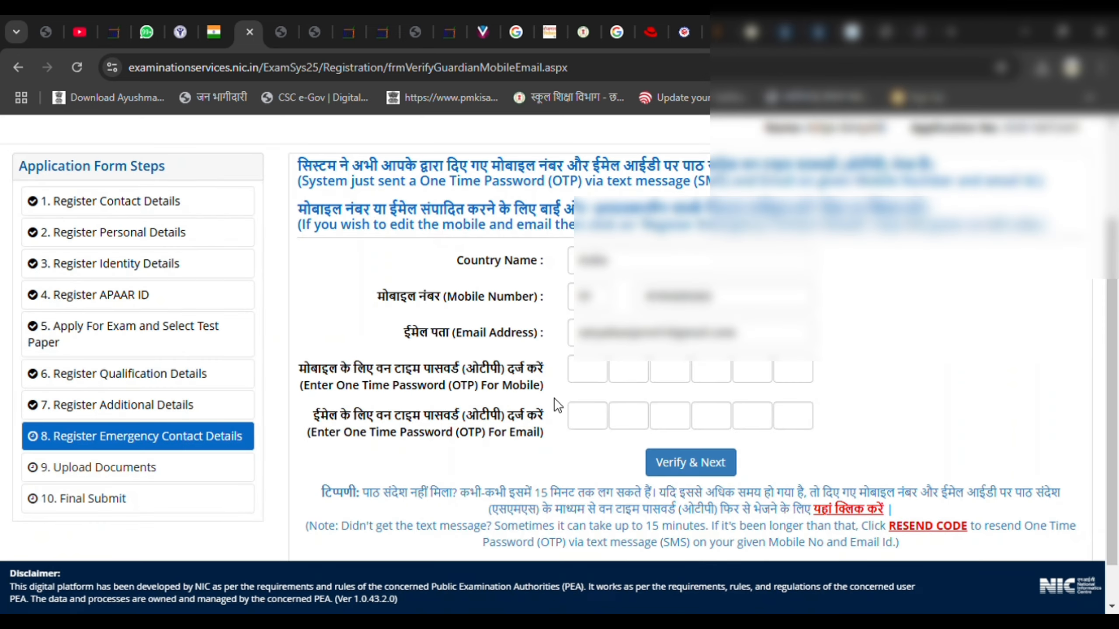
click(596, 381)
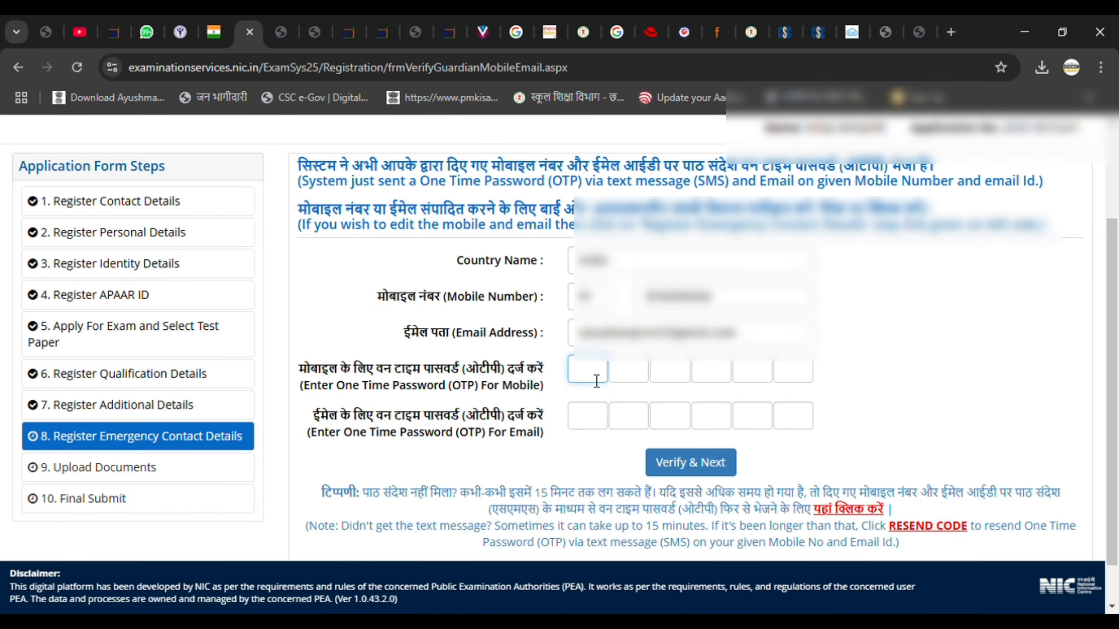
key(ctrl+v)
click(597, 419)
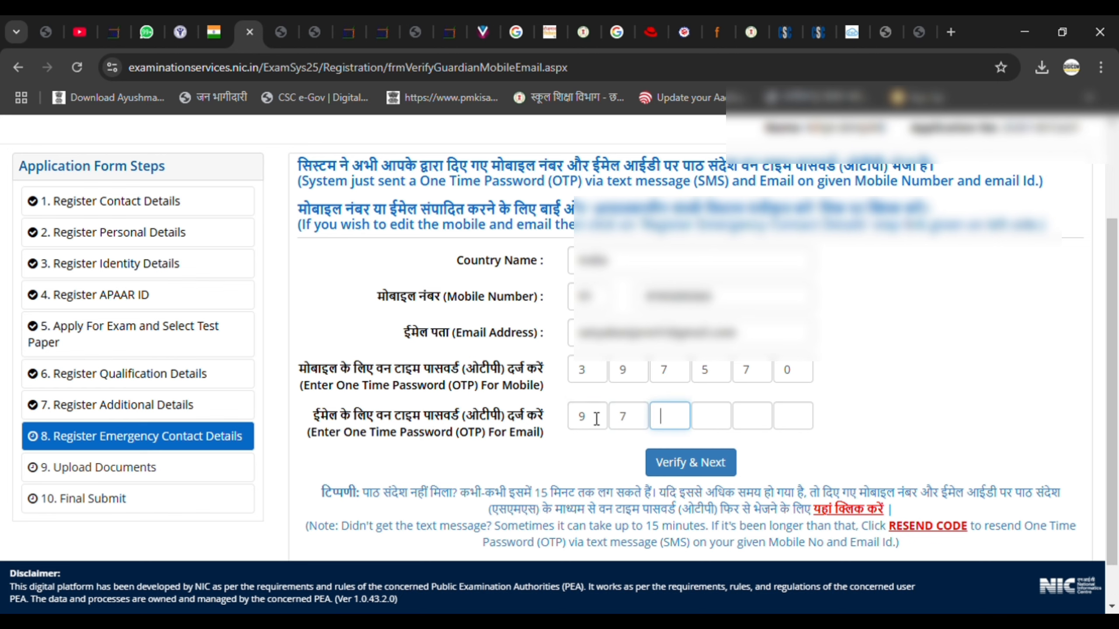
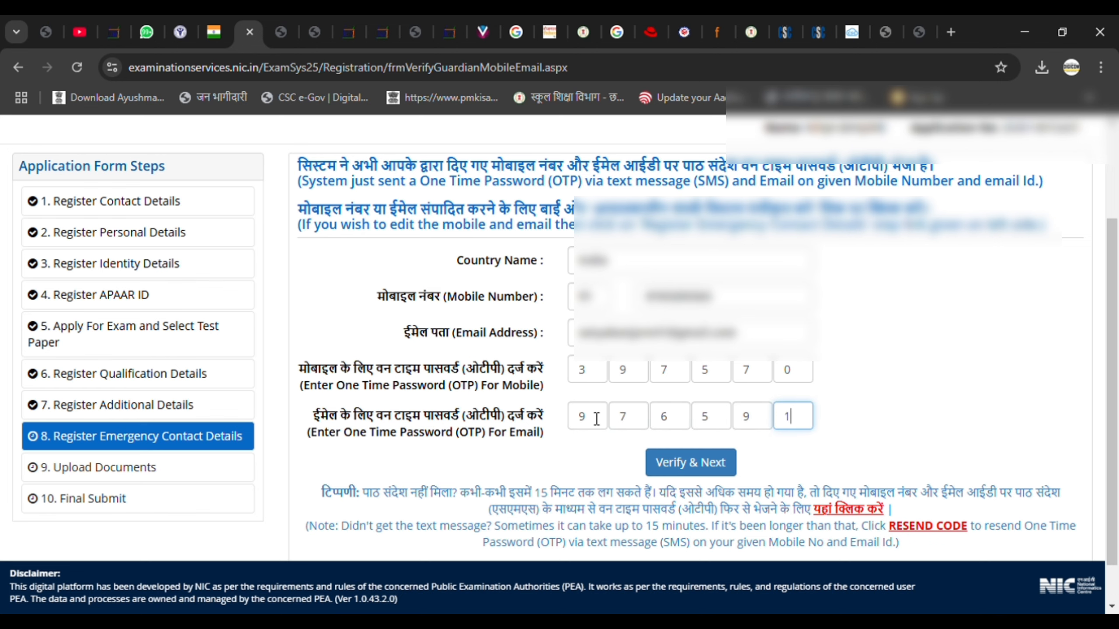
click(688, 462)
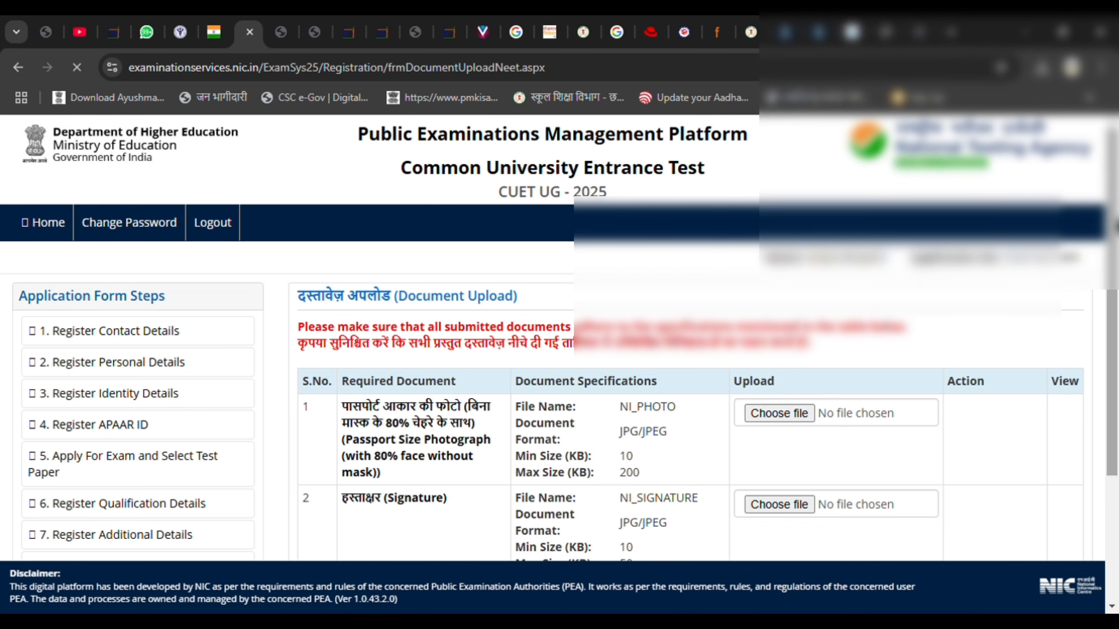
Save the photo and signature uploads with the CAPTCHA, then accept the declaration and finally submit
scroll(560, 335, down, 3)
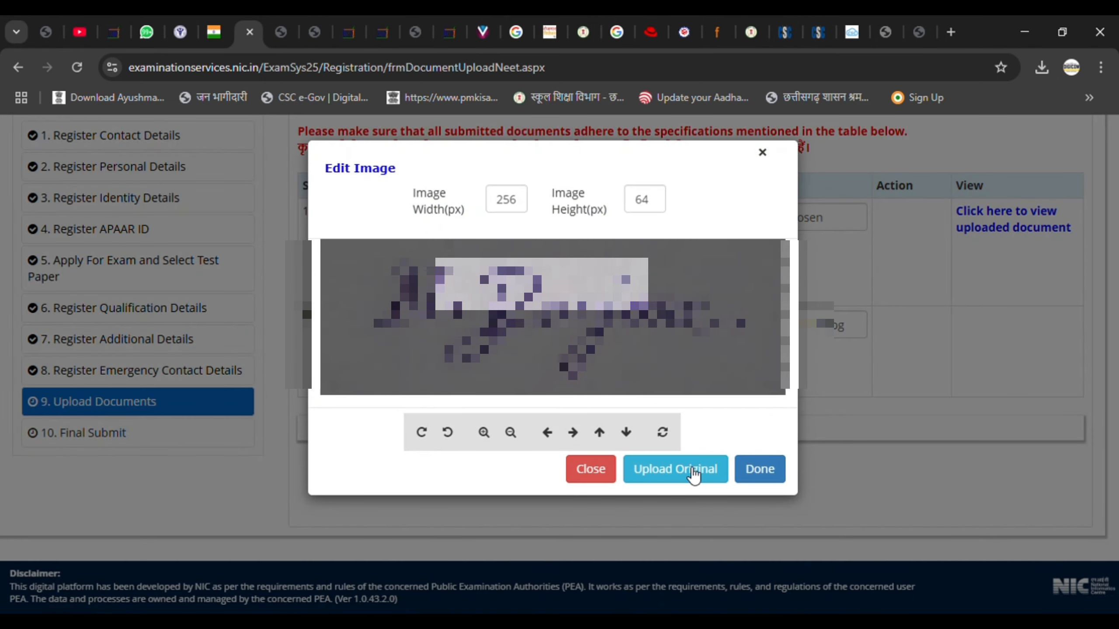
click(676, 469)
text(934H)
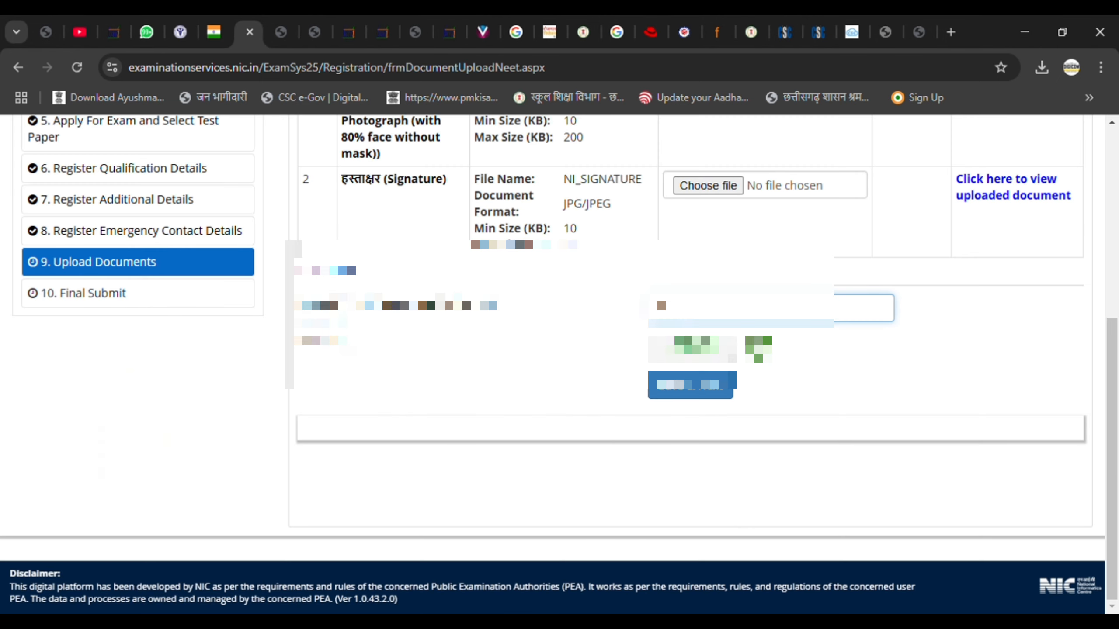
text(32)
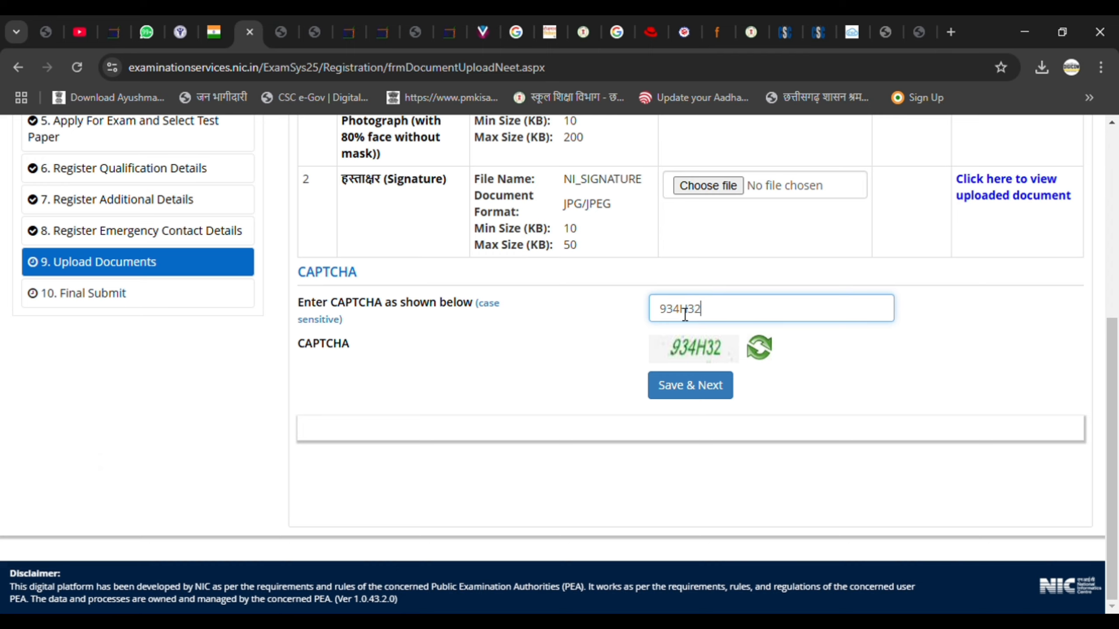
click(704, 396)
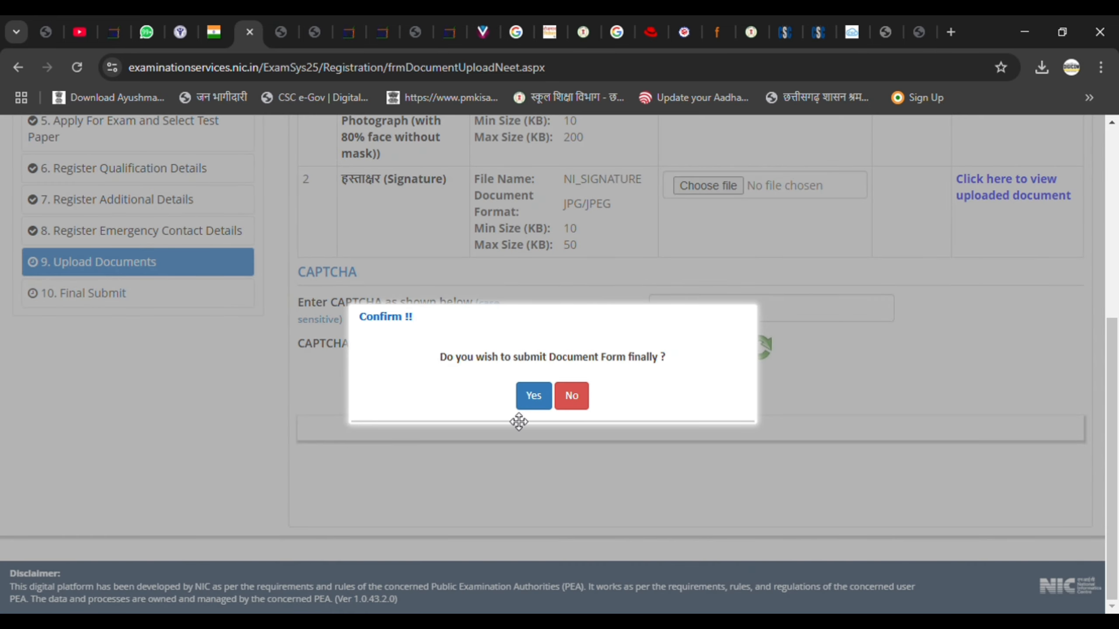
click(535, 395)
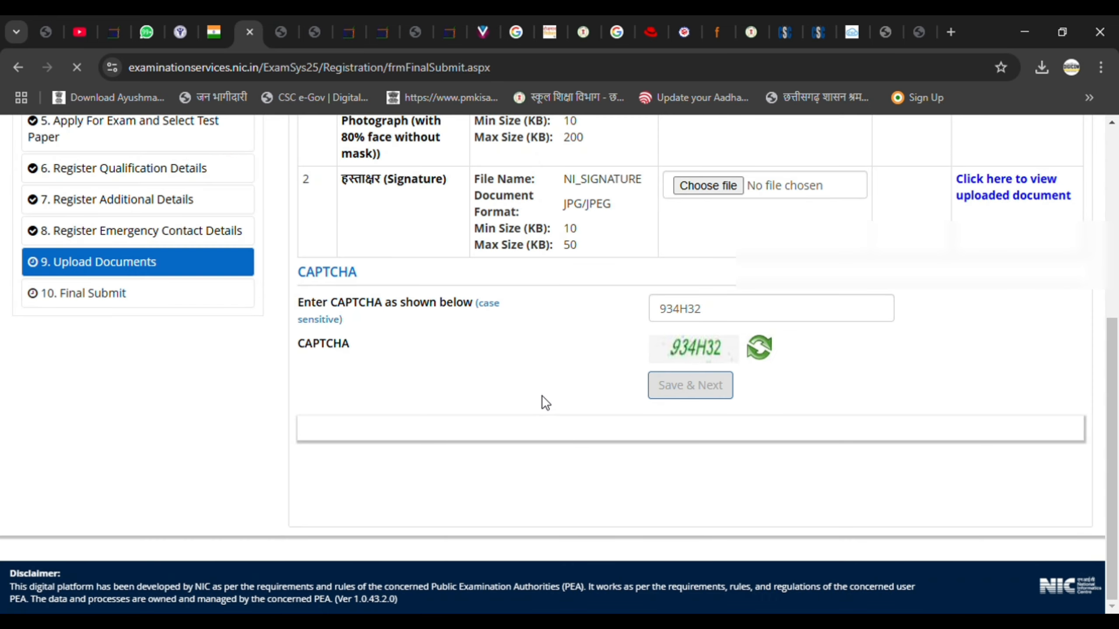
click(694, 503)
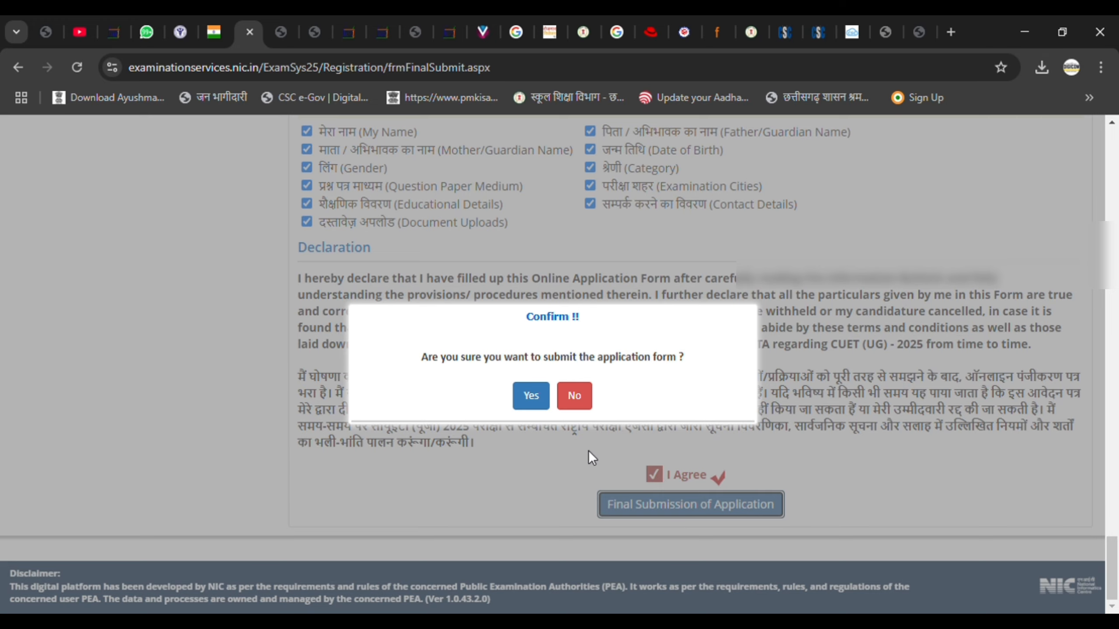
click(532, 397)
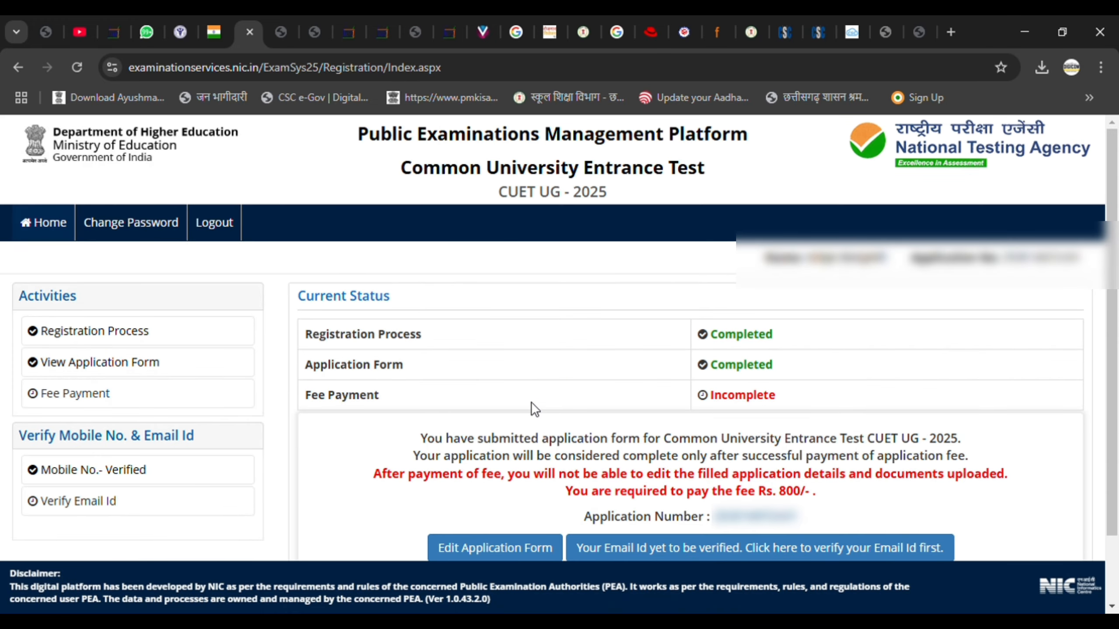
Request an email OTP using the CAPTCHA, then enter the emailed code to verify the address
click(806, 558)
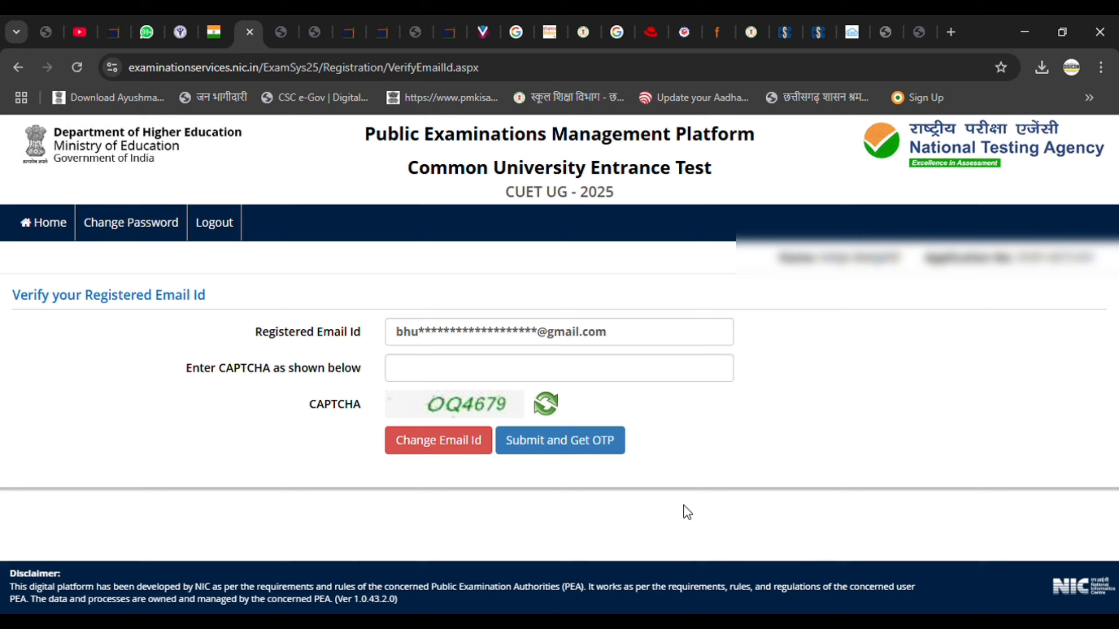
click(444, 373)
click(548, 448)
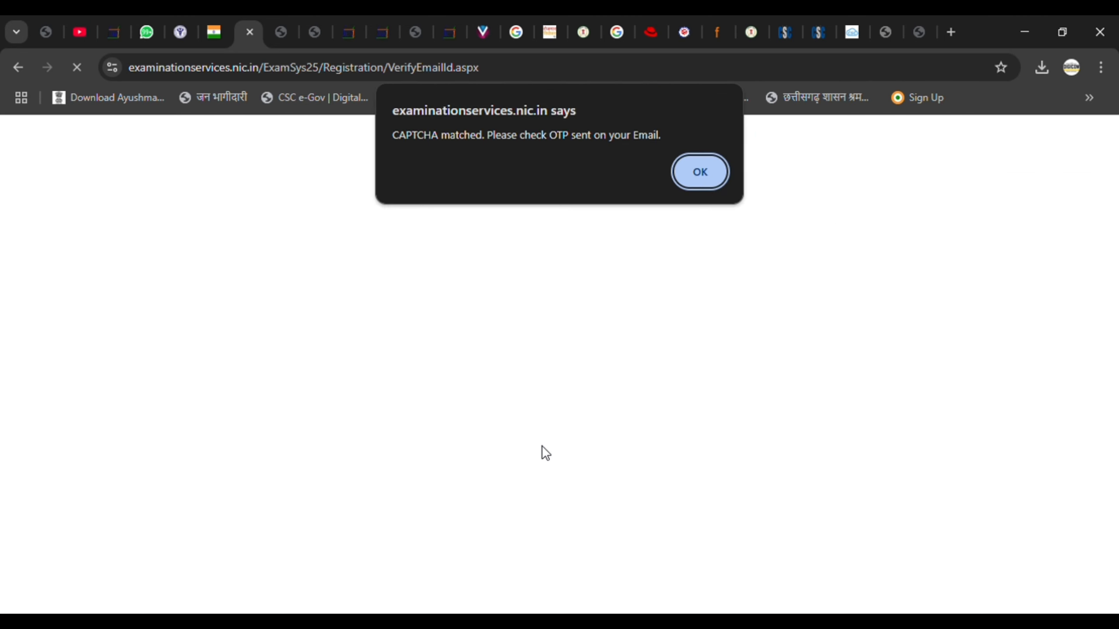
click(700, 174)
click(506, 373)
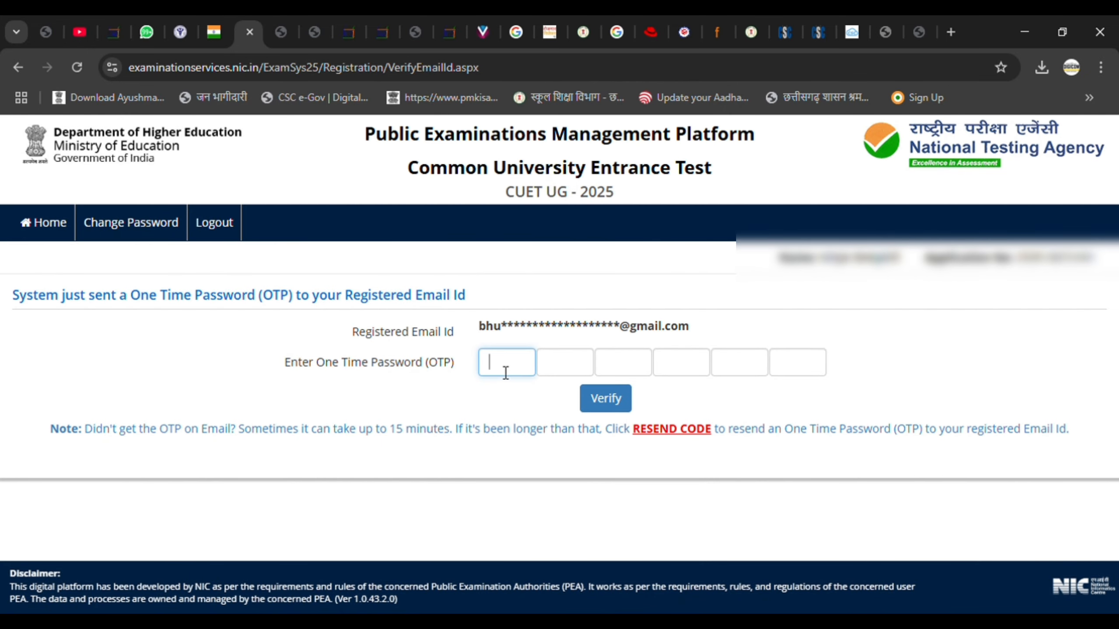
key(ctrl+v)
click(601, 397)
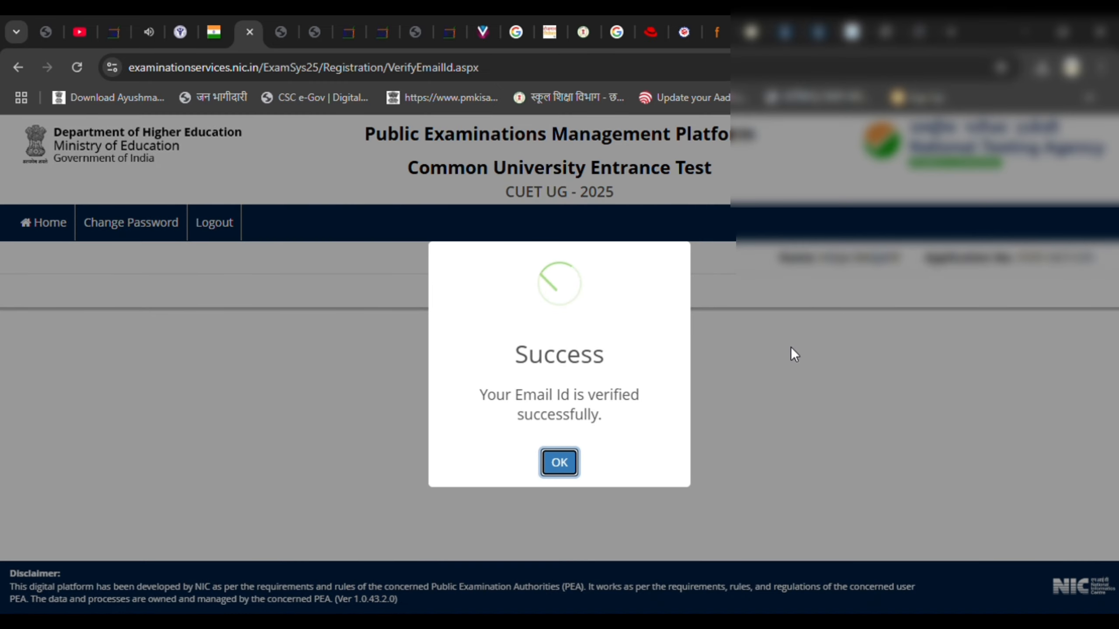
click(573, 458)
Pay the Rs 1150 examination fee through SBI ePay Lite and return to the NTA site
click(760, 478)
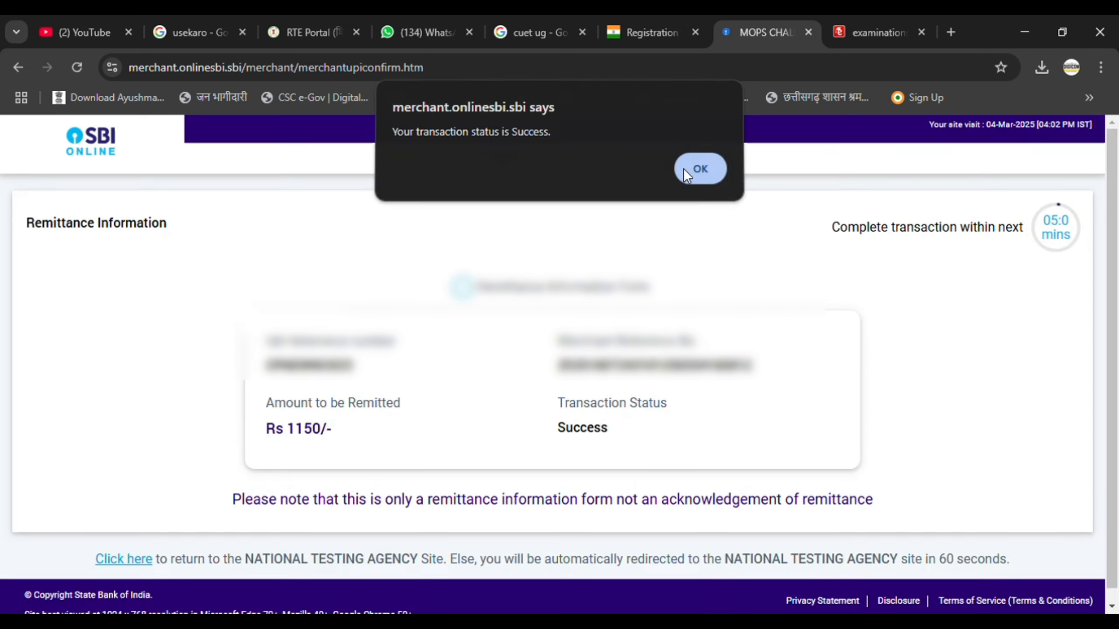
click(685, 170)
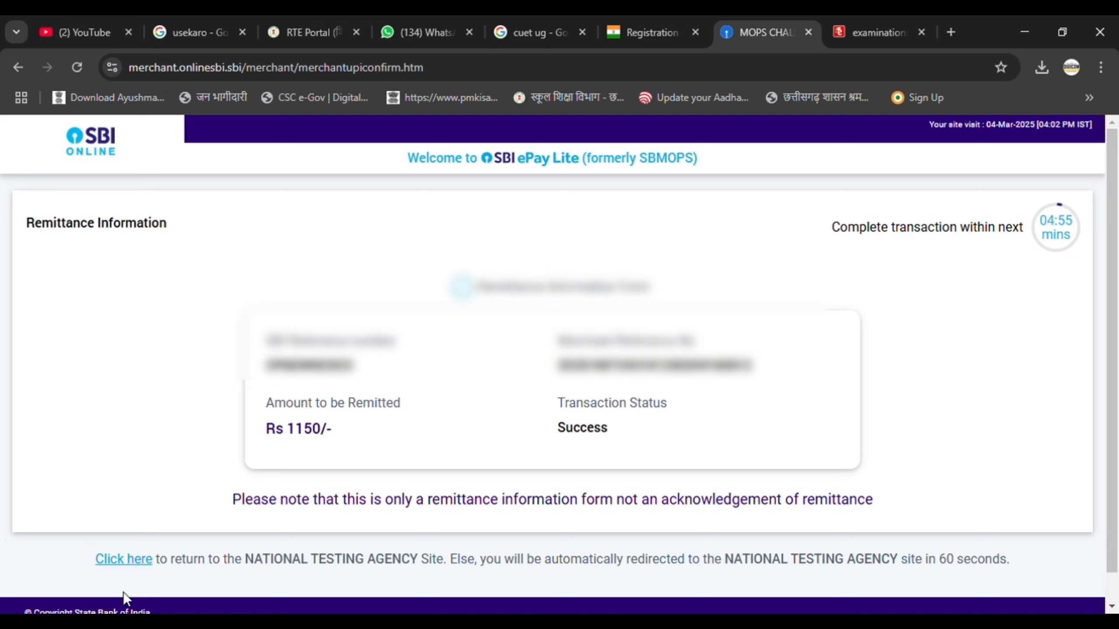
click(118, 566)
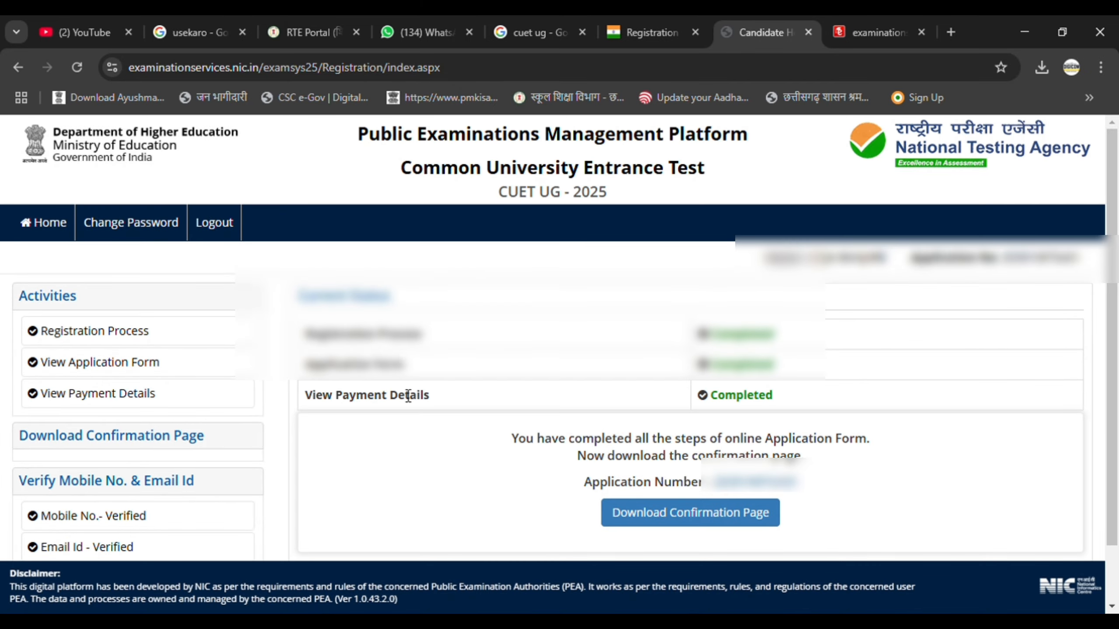
Save the CUET UG 2025 confirmation page as a PDF and view it in the browser
click(654, 520)
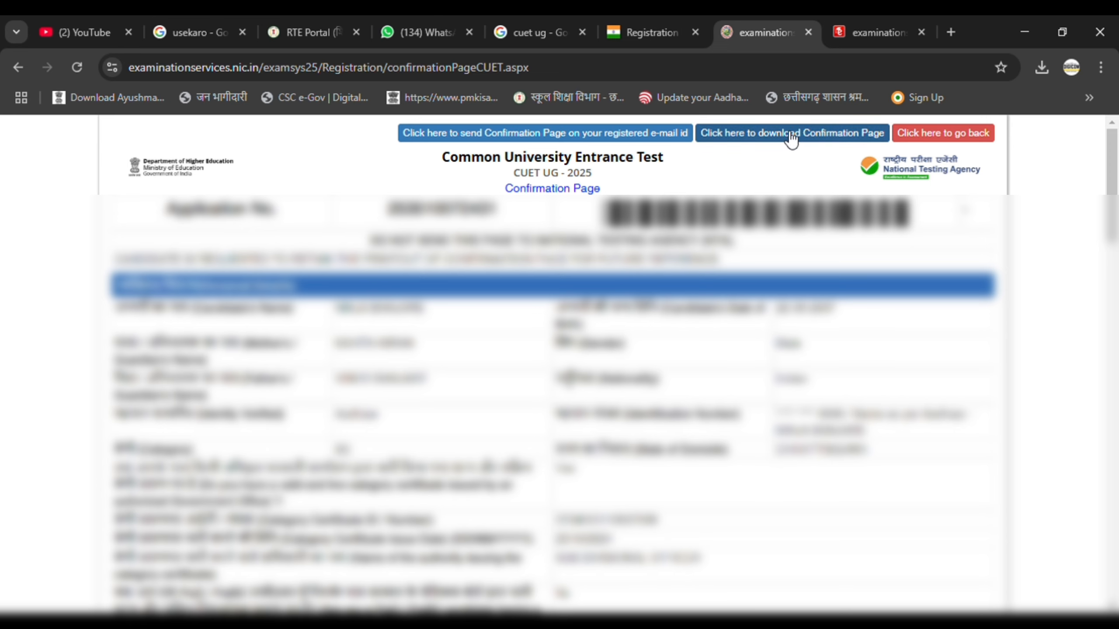
click(790, 134)
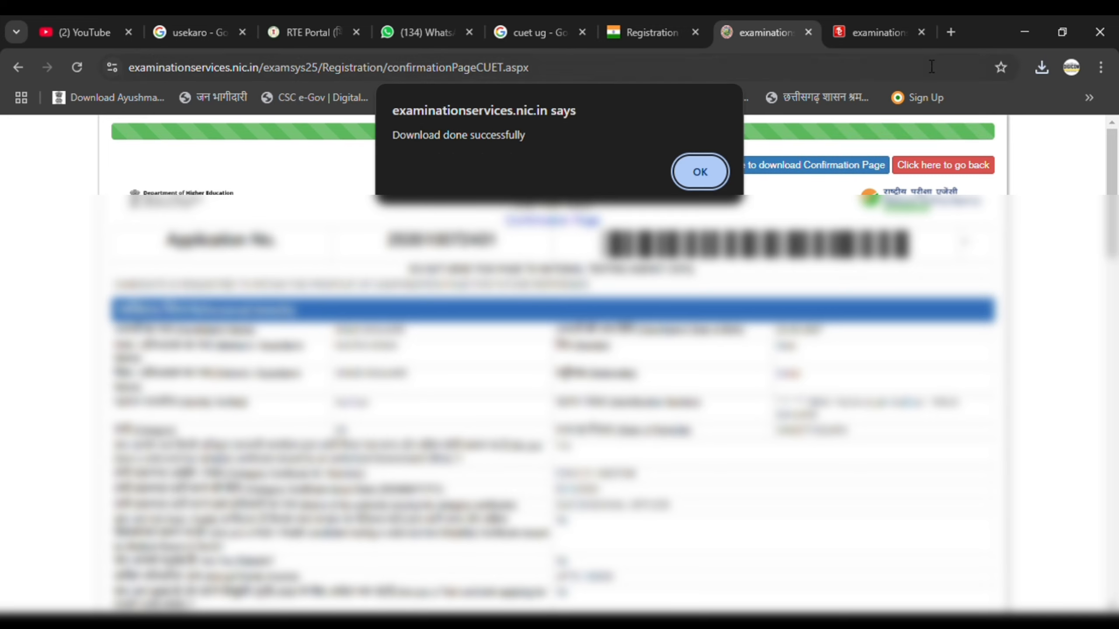
click(698, 174)
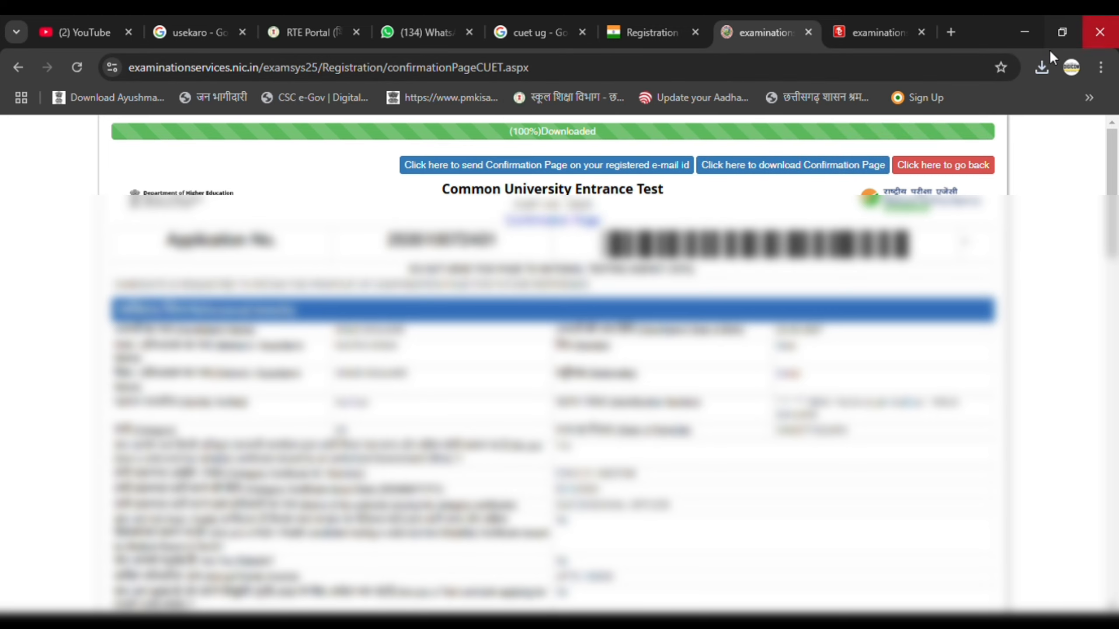
click(835, 158)
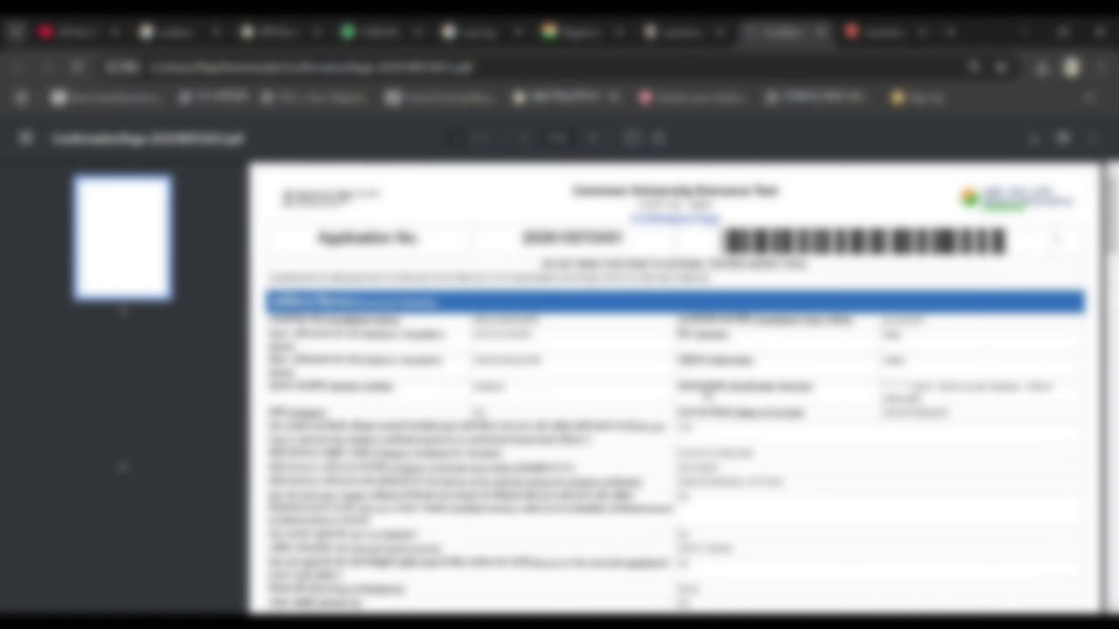
Print the two-page CUET UG confirmation PDF with Colour set to Black and white
key(ctrl+p)
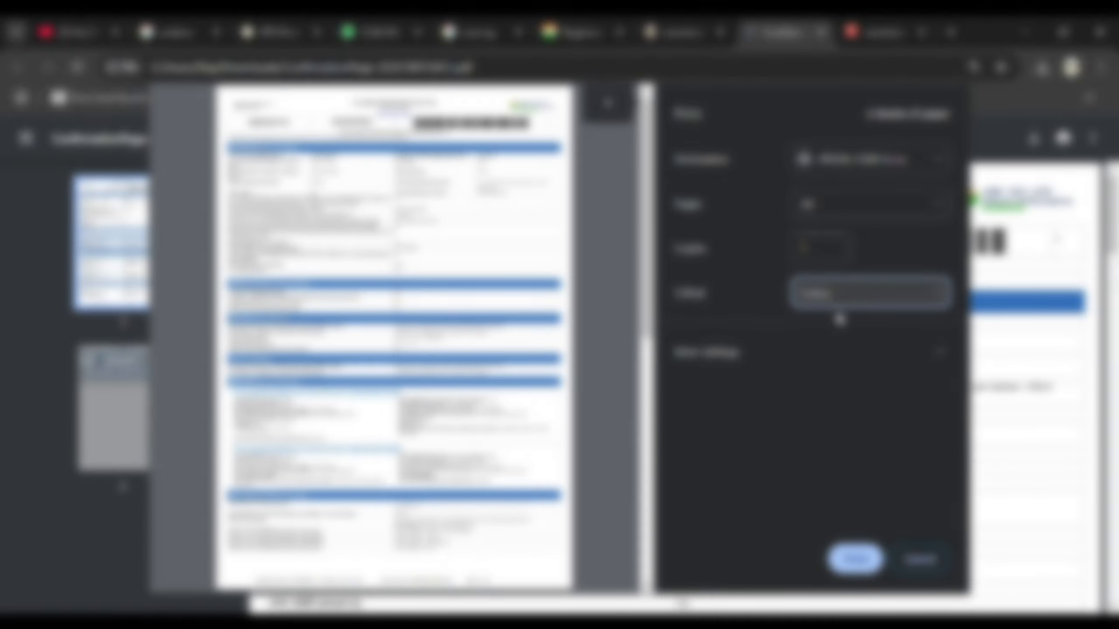
click(839, 318)
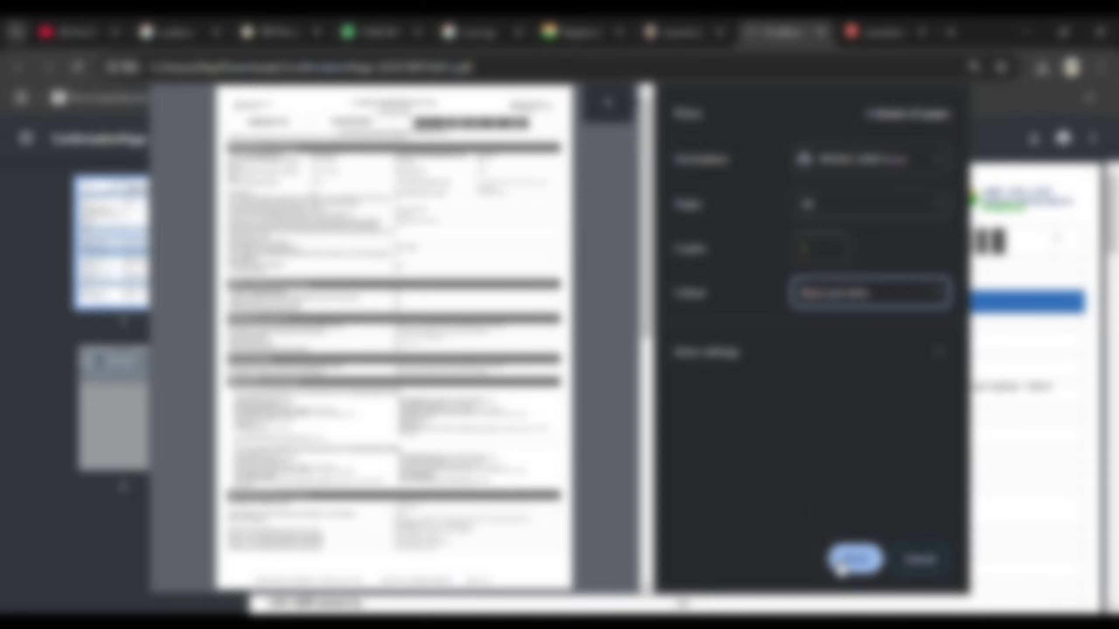
scroll(651, 434, down, 10)
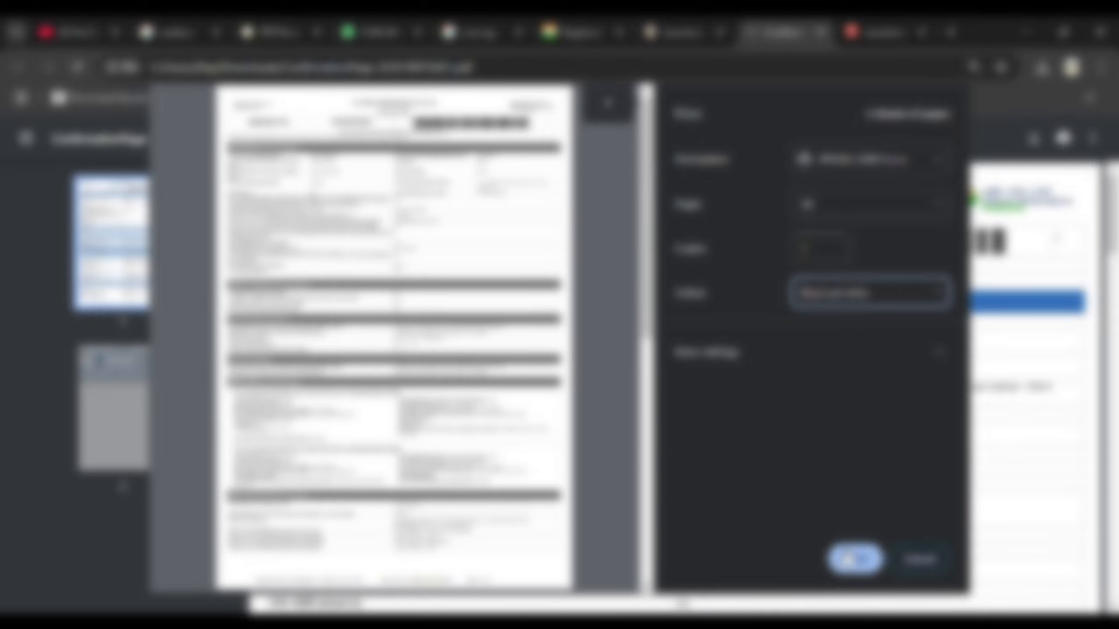
click(852, 559)
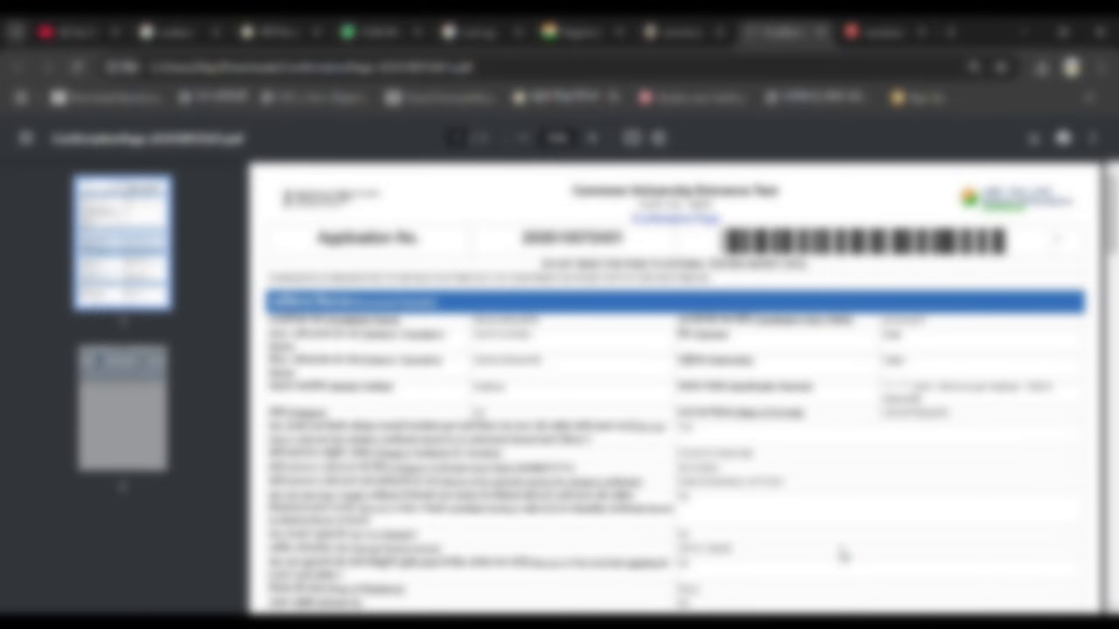